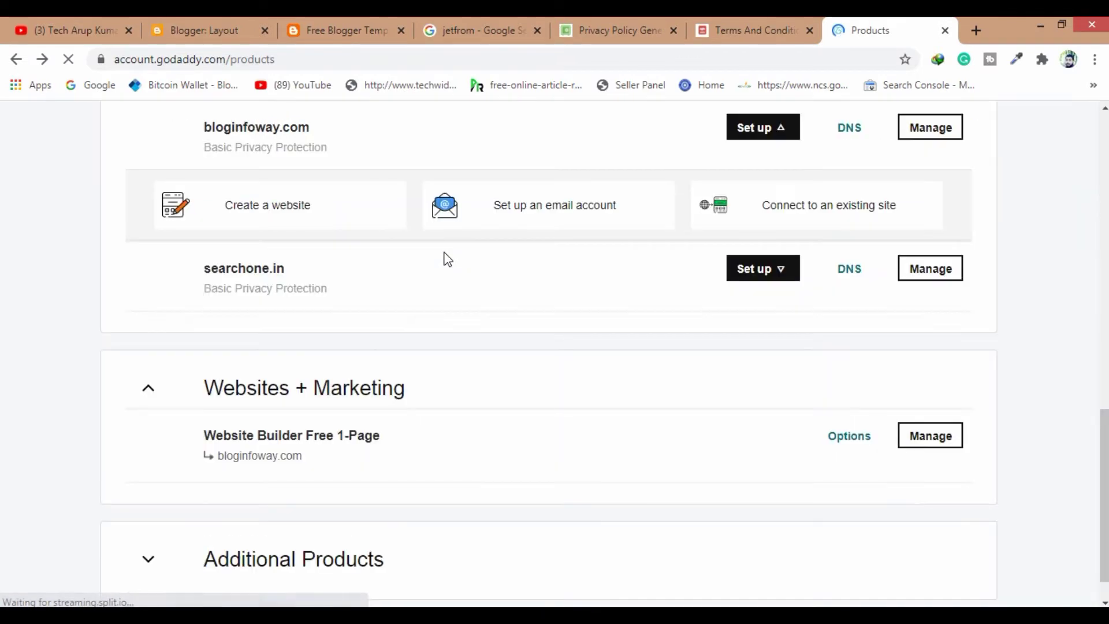
Scroll the GoDaddy My Products page to review the domains bloginfoway.com and searchone.in
{"action": "scroll", "coordinate": [444, 252], "scroll_direction": "up", "scroll_amount": 1}
{"action": "scroll", "coordinate": [456, 242], "scroll_direction": "down", "scroll_amount": 1}
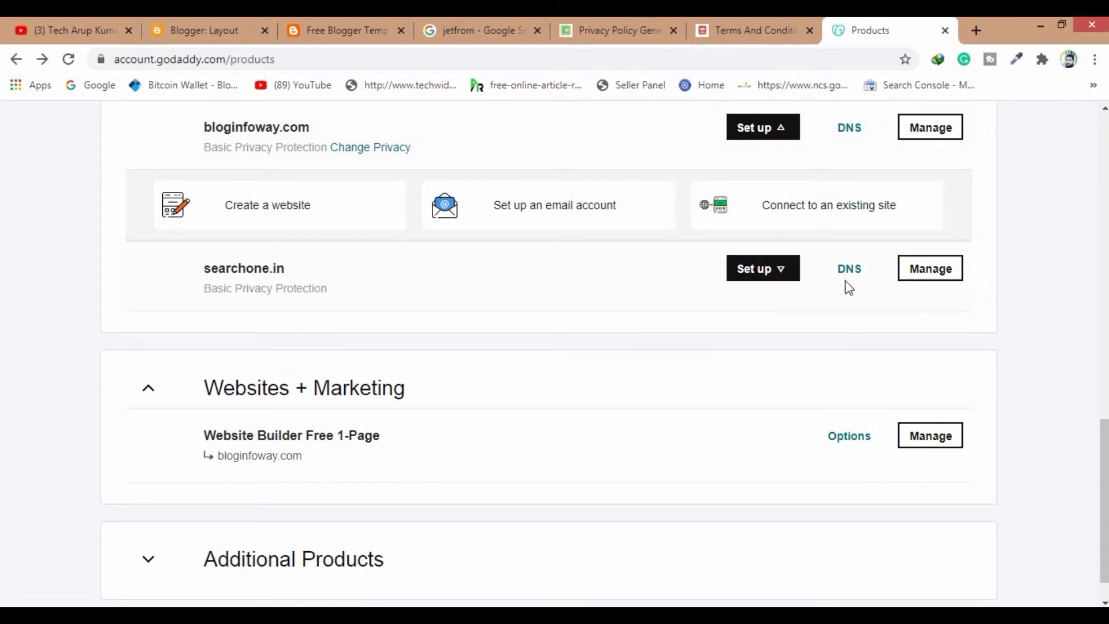
View the live Free Blogger Template blog, dismiss the translation prompt, and return to GoDaddy
{"action": "left_click", "coordinate": [174, 23]}
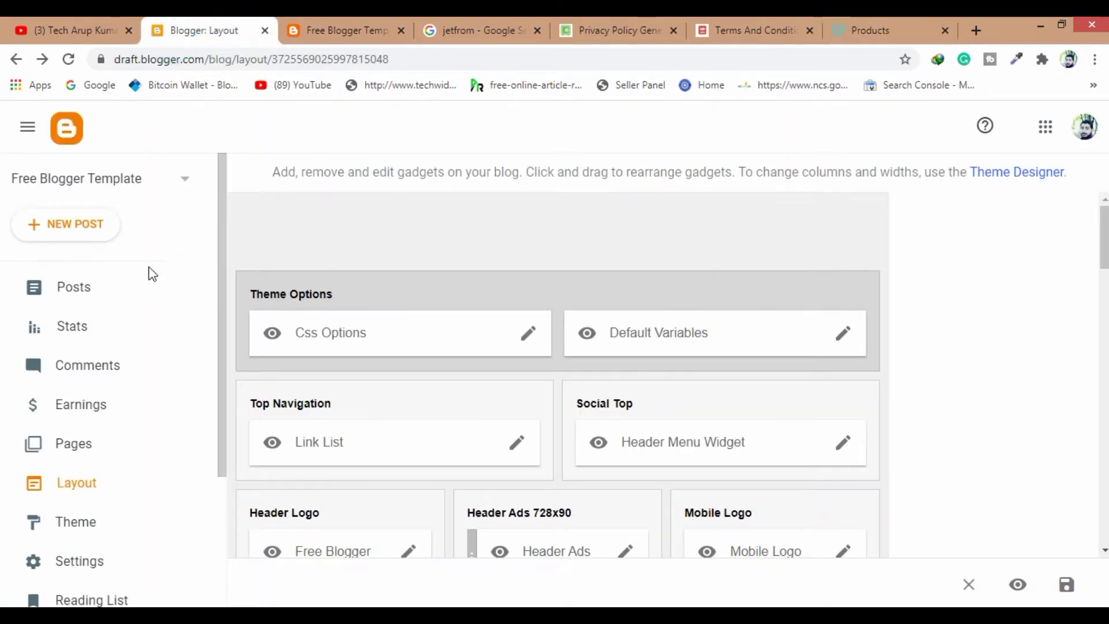
{"action": "left_click", "coordinate": [373, 23]}
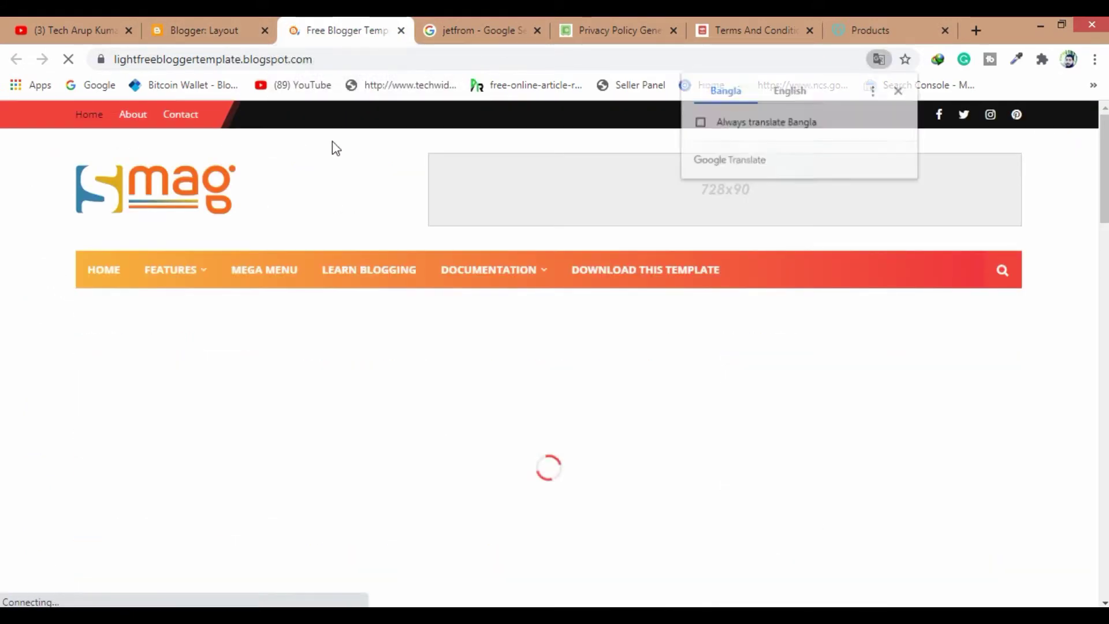
{"action": "left_click", "coordinate": [790, 91]}
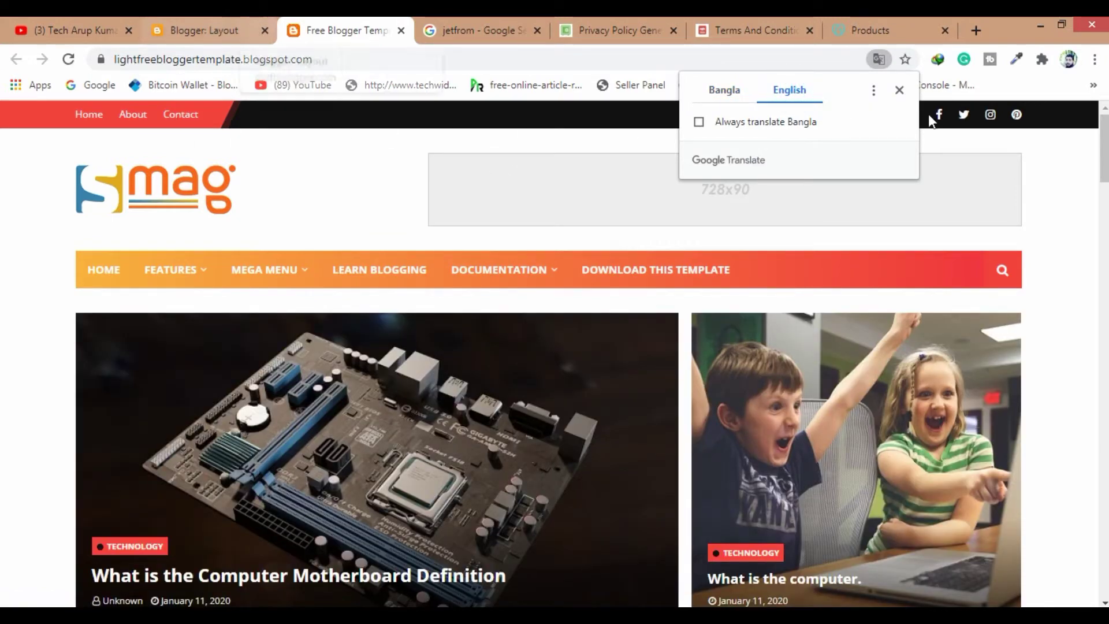
{"action": "left_click", "coordinate": [900, 90]}
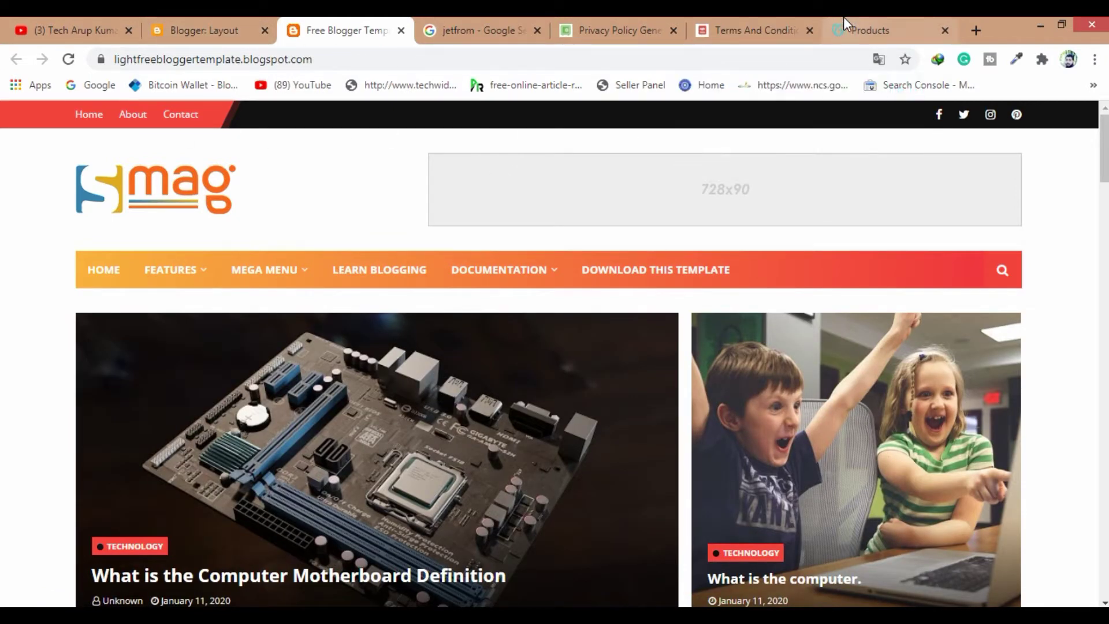
{"action": "key", "text": "ctrl+9"}
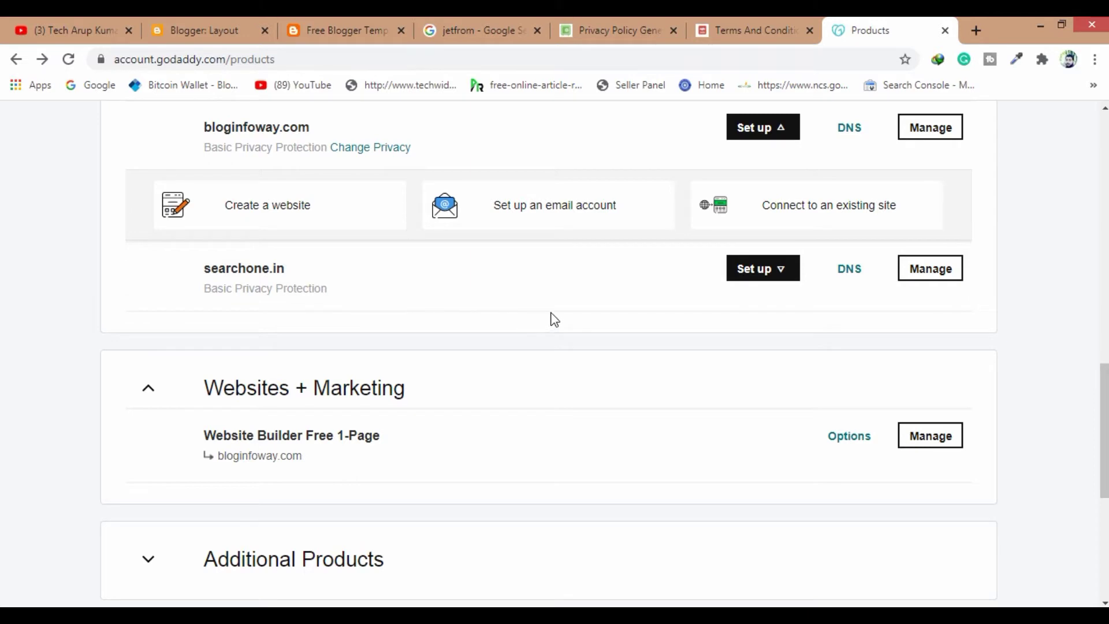
Review the searchone.in DNS records table in GoDaddy, then return to Blogger's Layout page
{"action": "left_click", "coordinate": [851, 270]}
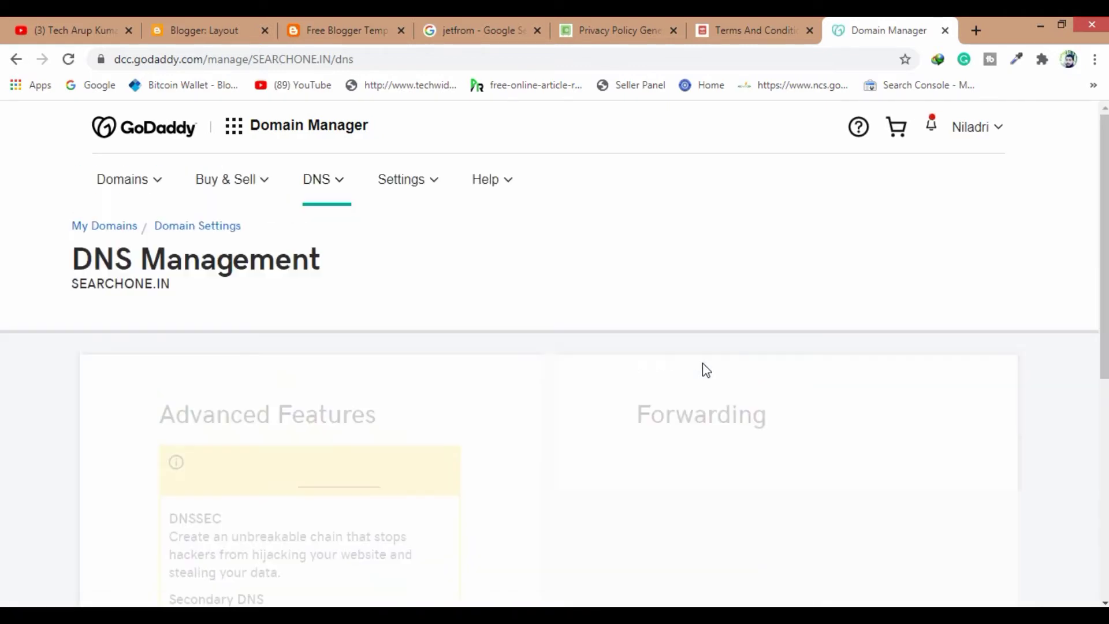
{"action": "scroll", "coordinate": [703, 363], "scroll_direction": "down", "scroll_amount": 4}
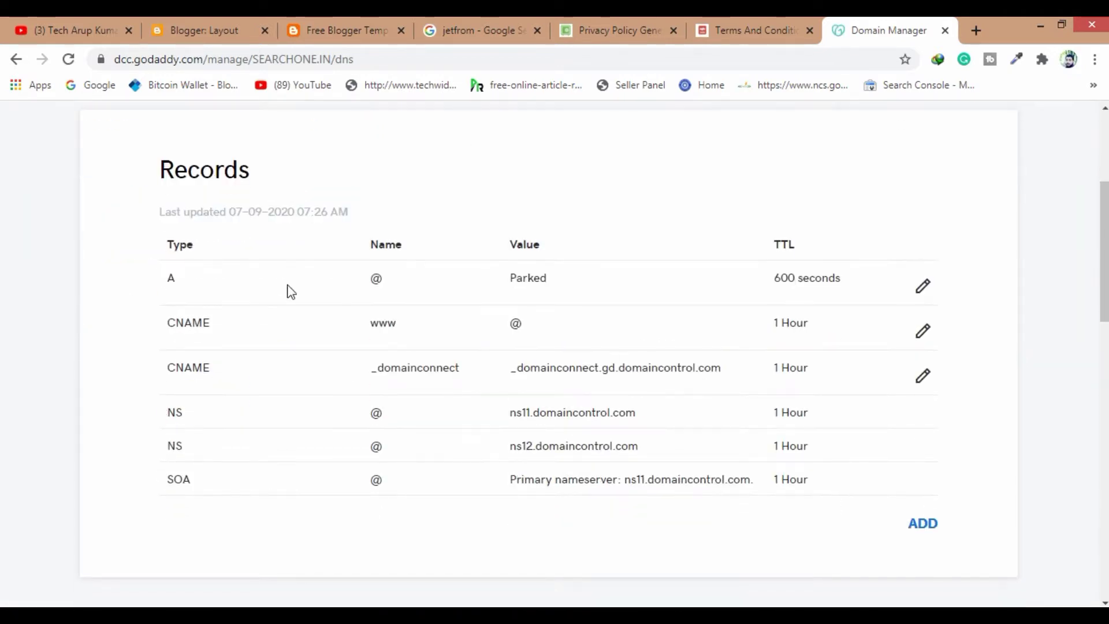
{"action": "scroll", "coordinate": [448, 282], "scroll_direction": "down", "scroll_amount": 1}
{"action": "scroll", "coordinate": [447, 281], "scroll_direction": "up", "scroll_amount": 2}
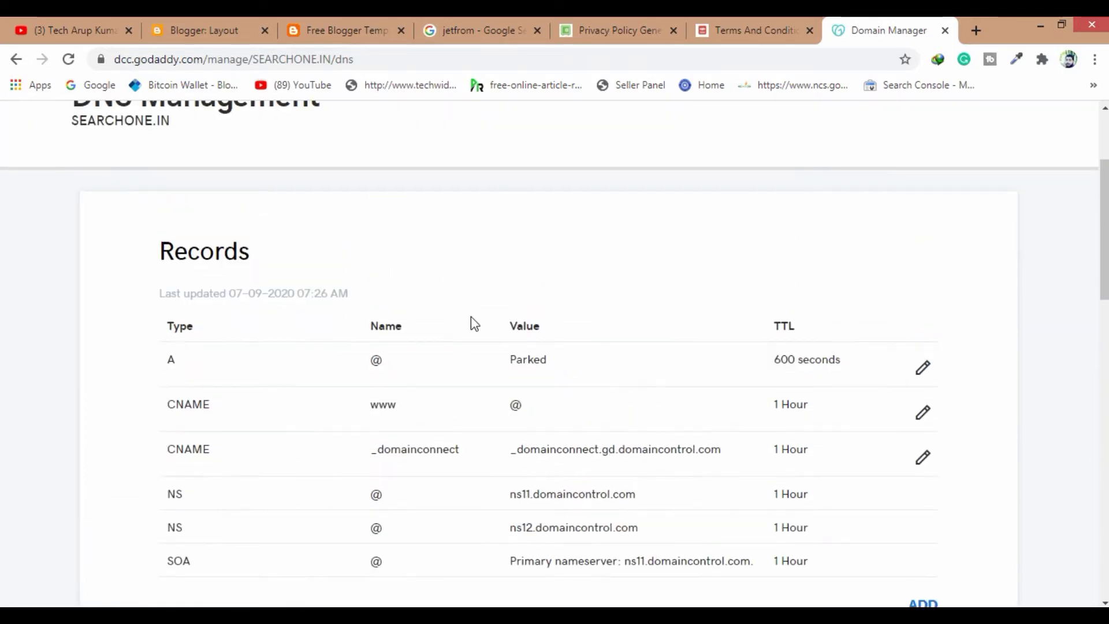
{"action": "scroll", "coordinate": [477, 319], "scroll_direction": "down", "scroll_amount": 1}
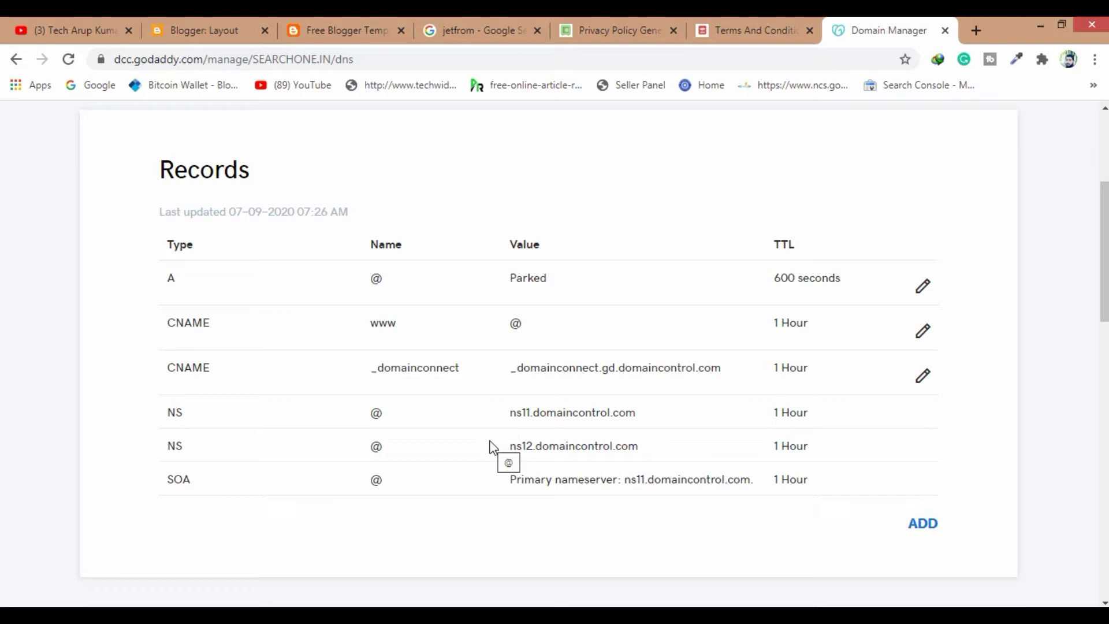
{"action": "left_click", "coordinate": [199, 19]}
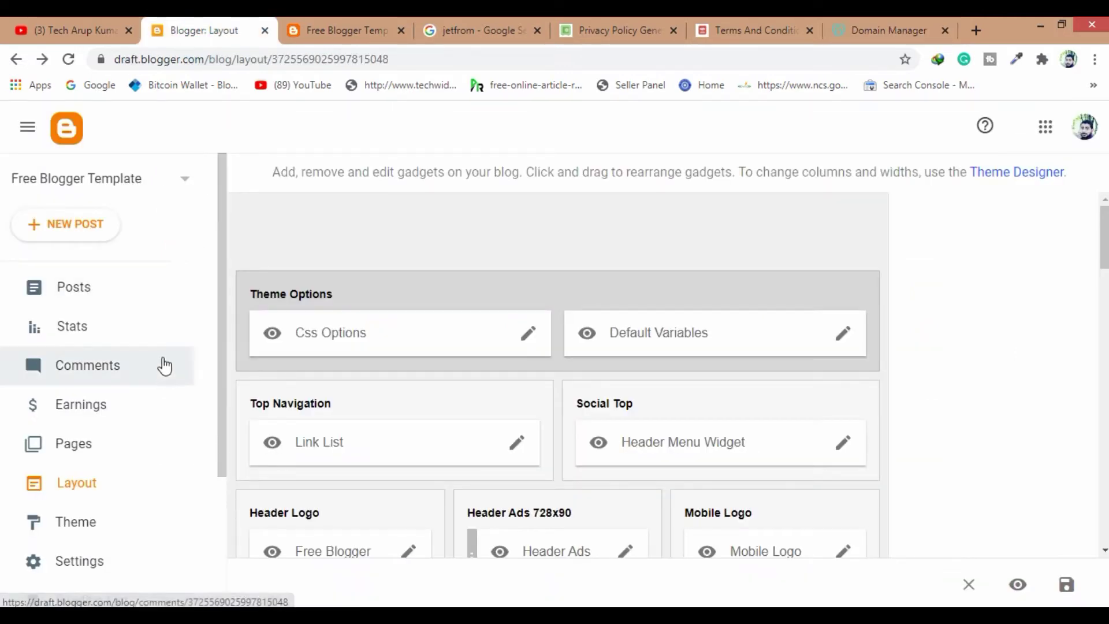
Go to the blog's Settings and start adding a custom domain under Publishing
{"action": "scroll", "coordinate": [165, 365], "scroll_direction": "down", "scroll_amount": 3}
{"action": "left_click", "coordinate": [88, 371]}
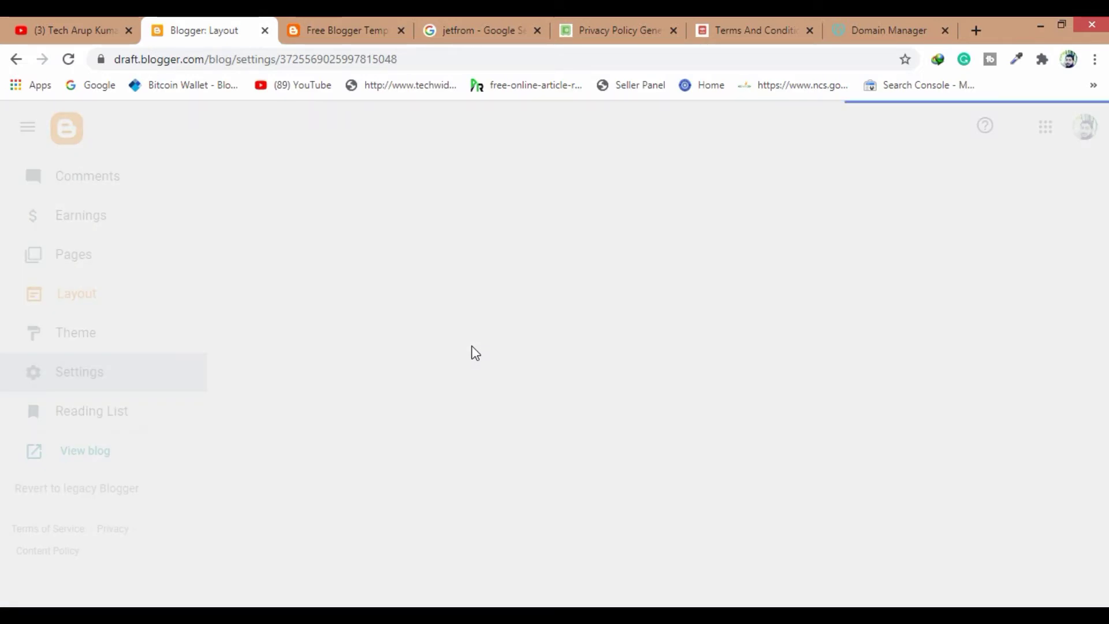
{"action": "scroll", "coordinate": [475, 352], "scroll_direction": "down", "scroll_amount": 5}
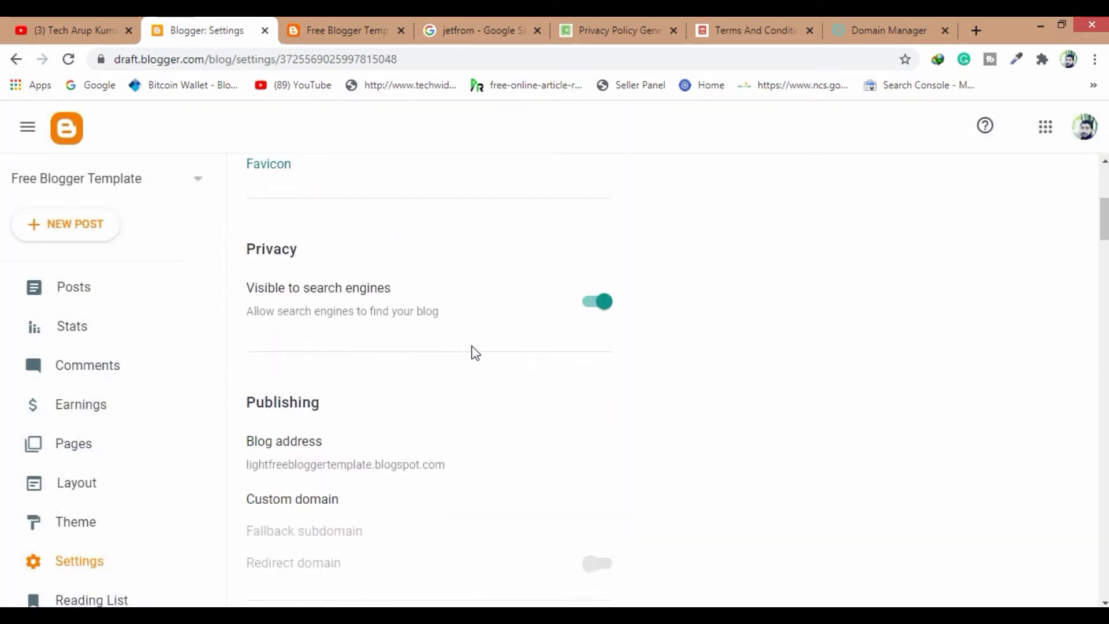
{"action": "scroll", "coordinate": [475, 353], "scroll_direction": "down", "scroll_amount": 2}
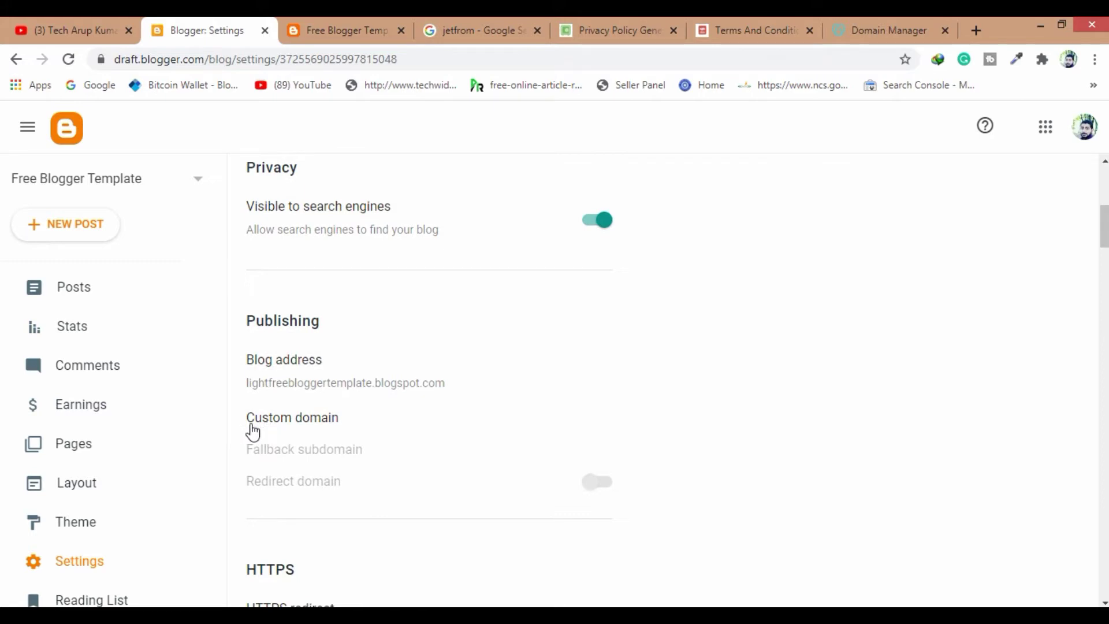
{"action": "left_click", "coordinate": [309, 418]}
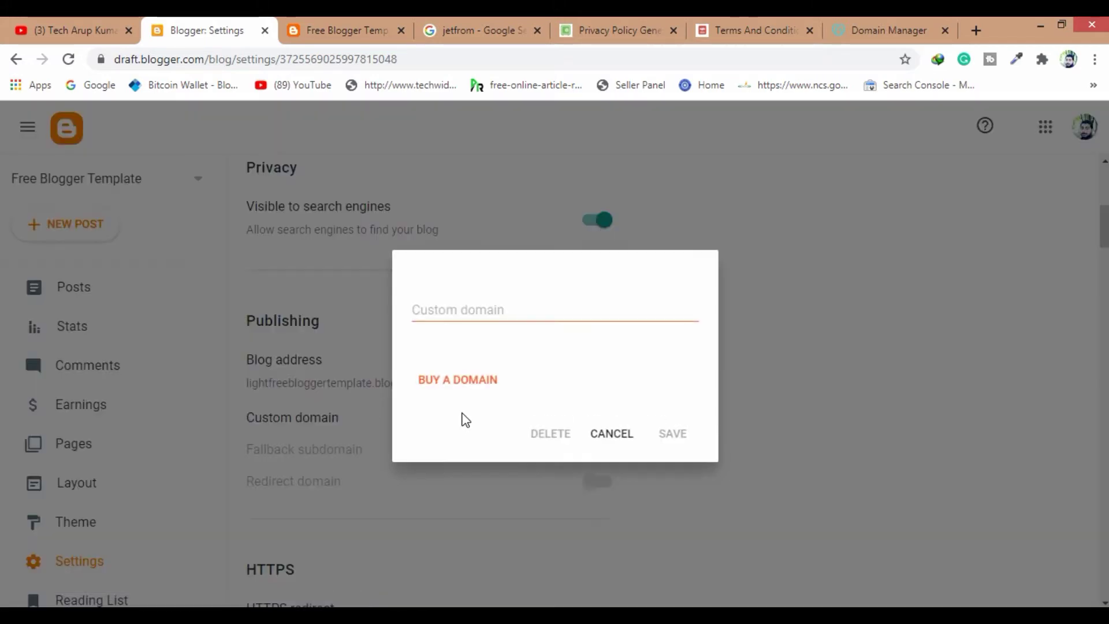
{"action": "left_click", "coordinate": [473, 308]}
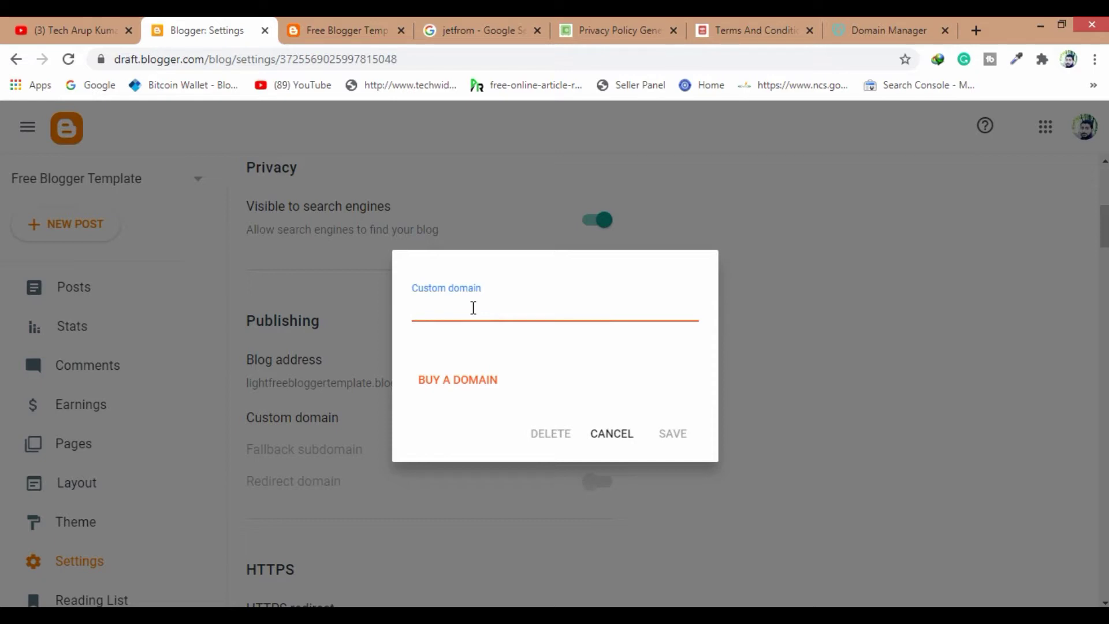
{"action": "type", "text": "www.sera"}
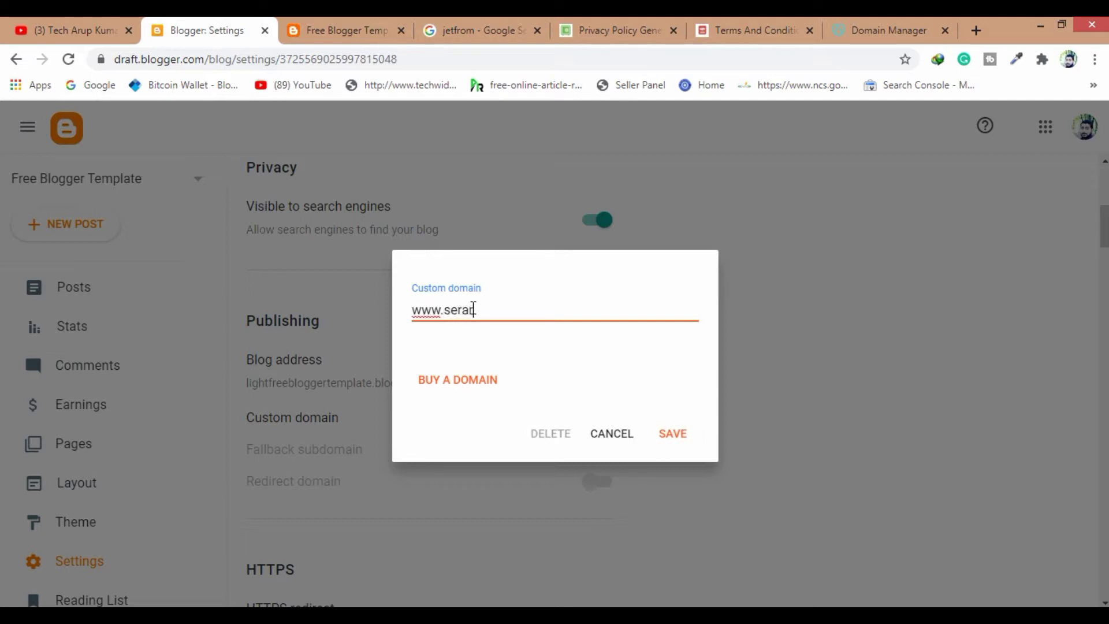
{"action": "key", "text": "BackSpace"}
{"action": "key", "text": "BackSpace"}
{"action": "type", "text": "a"}
{"action": "left_click", "coordinate": [672, 435]}
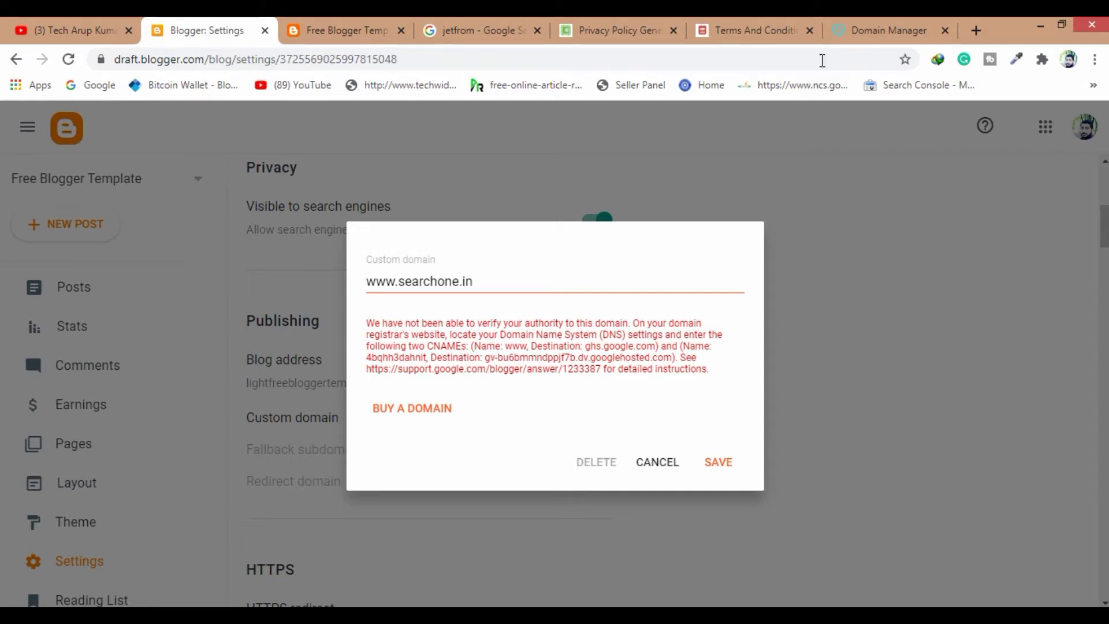
Copy the ghs.google.com CNAME destination from Blogger's verification error message
{"action": "left_click", "coordinate": [873, 31]}
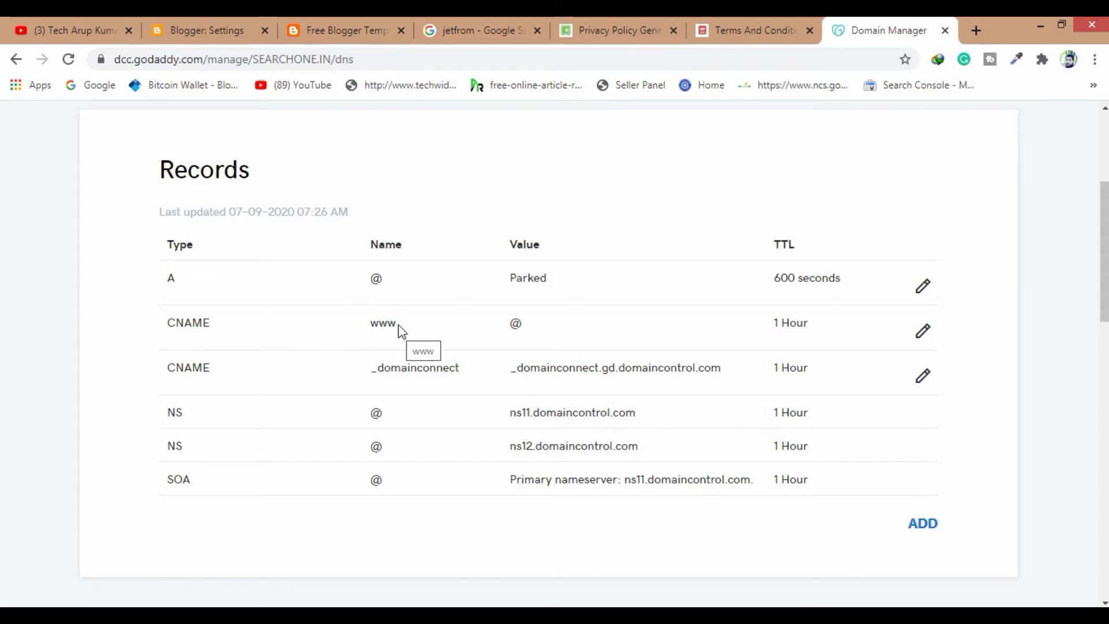
{"action": "left_click", "coordinate": [226, 32]}
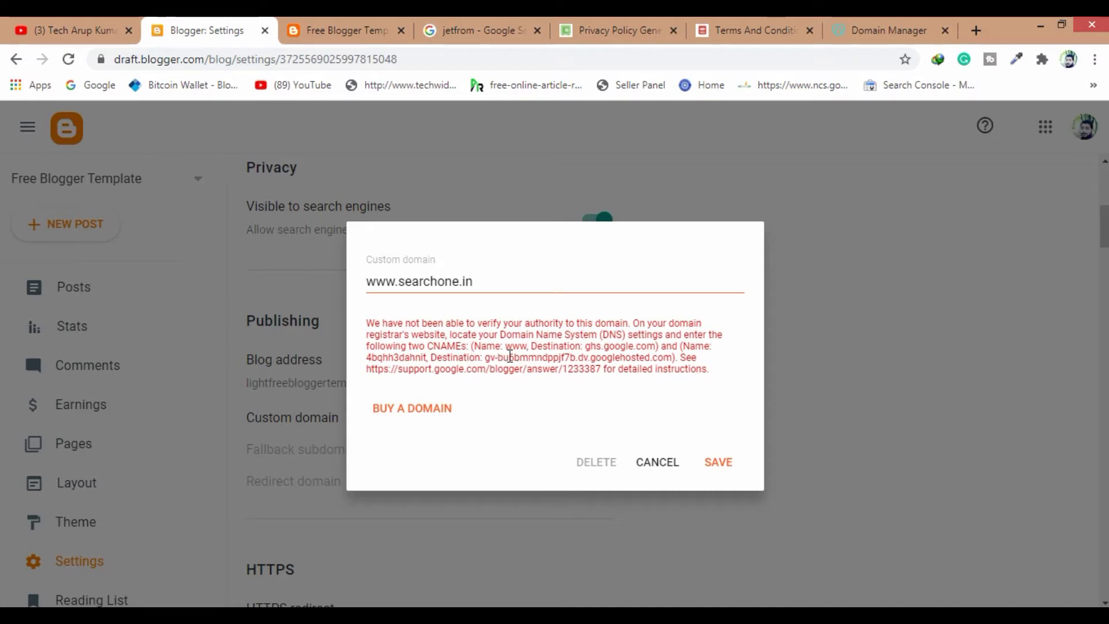
{"action": "double_click", "coordinate": [507, 347]}
{"action": "left_click", "coordinate": [549, 354]}
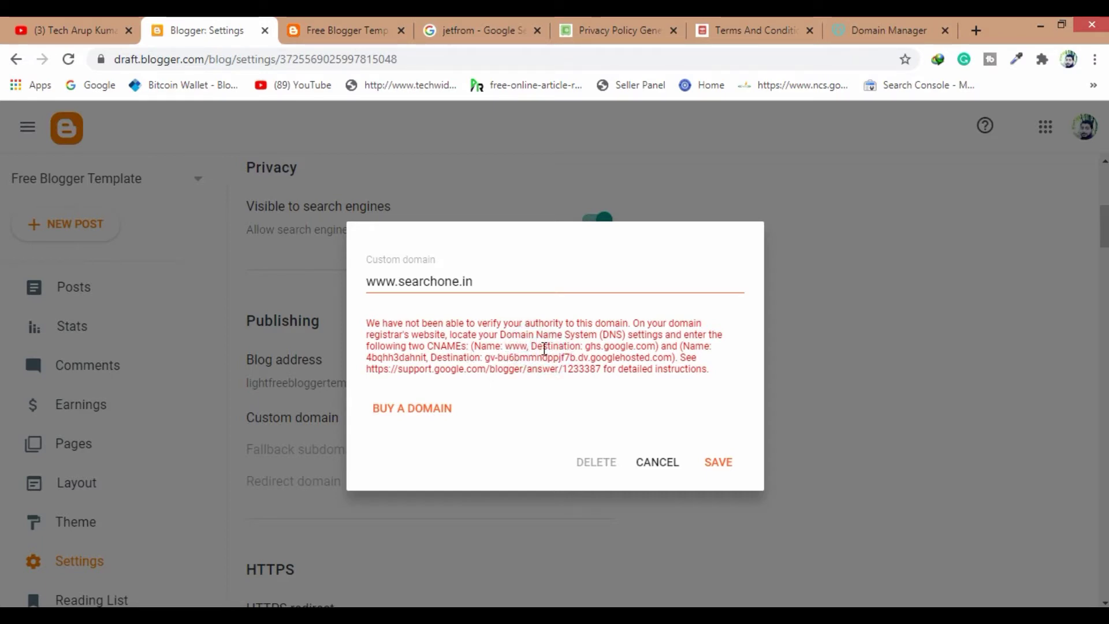
{"action": "left_click_drag", "start_coordinate": [587, 347], "coordinate": [657, 349]}
{"action": "key", "text": "ctrl+c"}
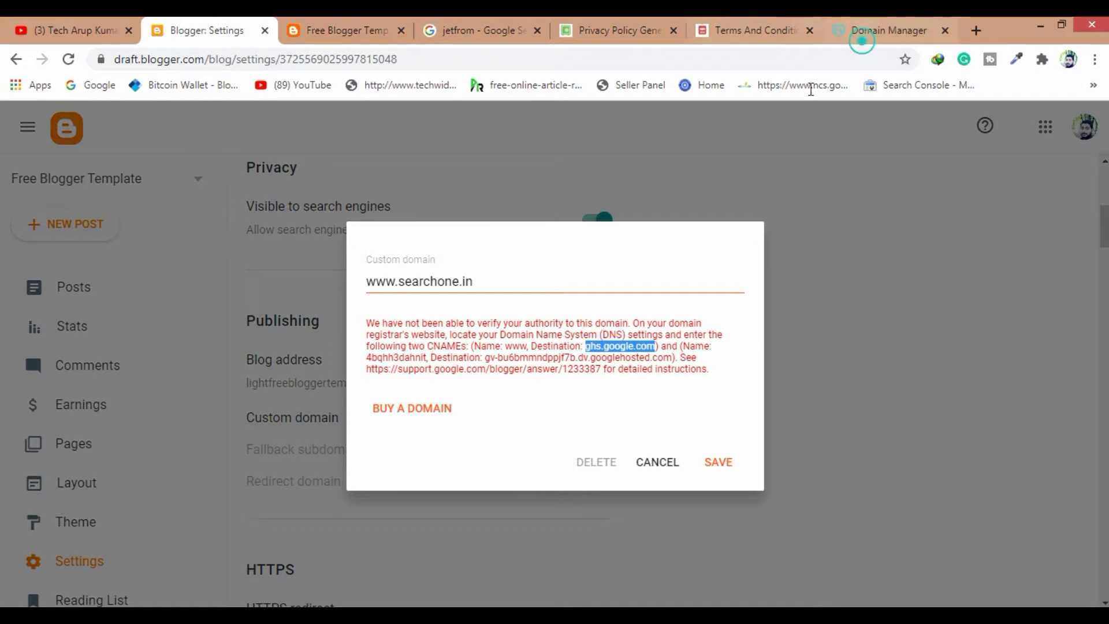
{"action": "left_click", "coordinate": [863, 31]}
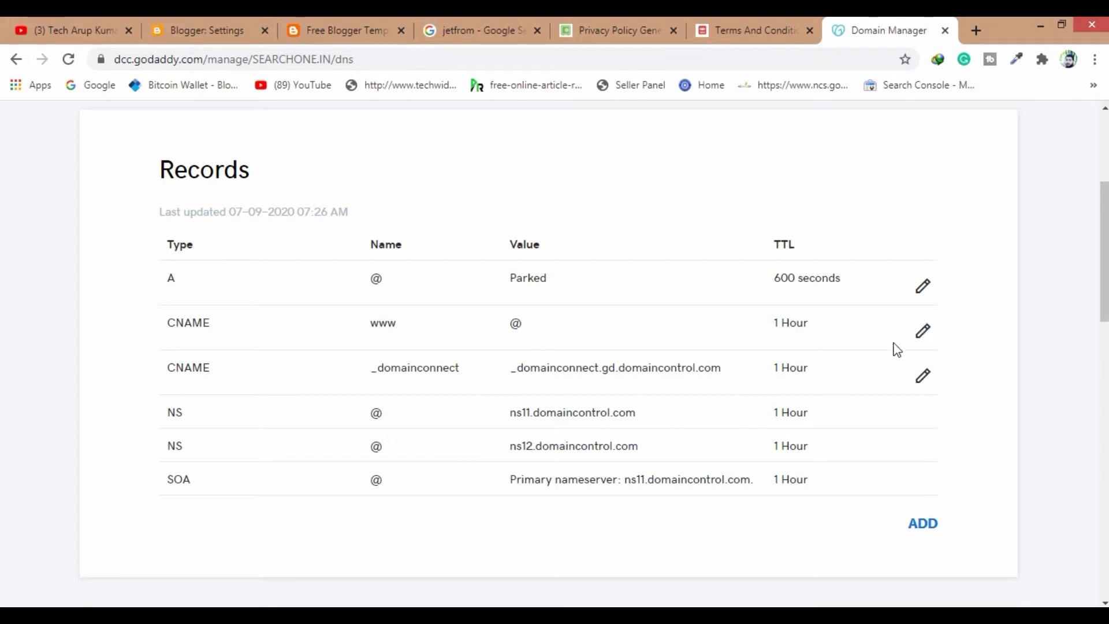
Point the www CNAME record at ghs.google.com and save it
{"action": "left_click", "coordinate": [925, 333]}
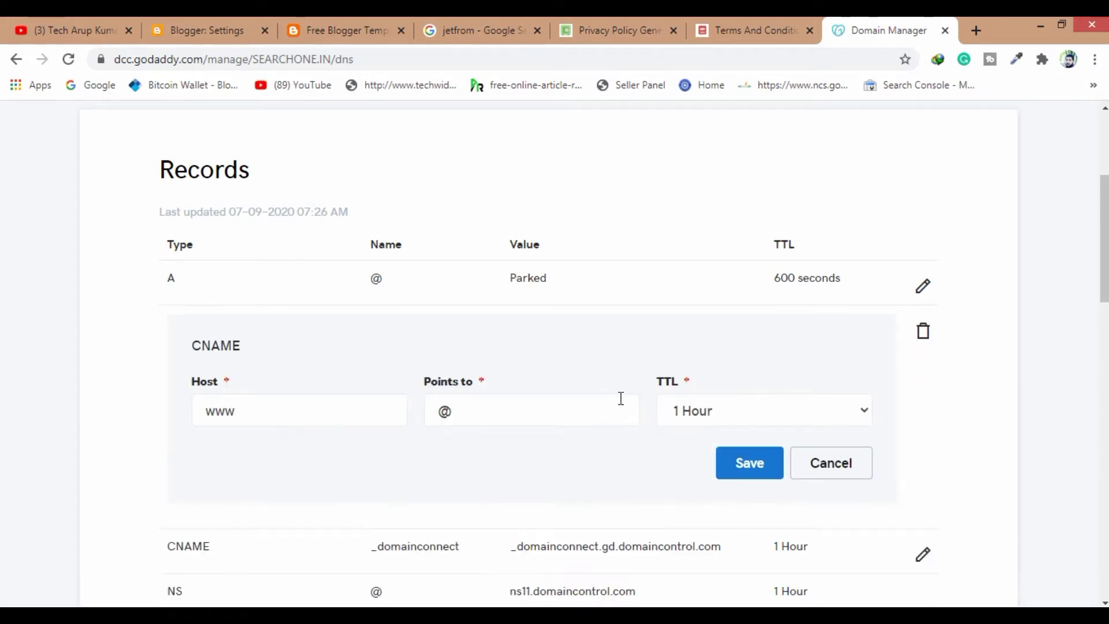
{"action": "double_click", "coordinate": [472, 409]}
{"action": "key", "text": "ctrl+v"}
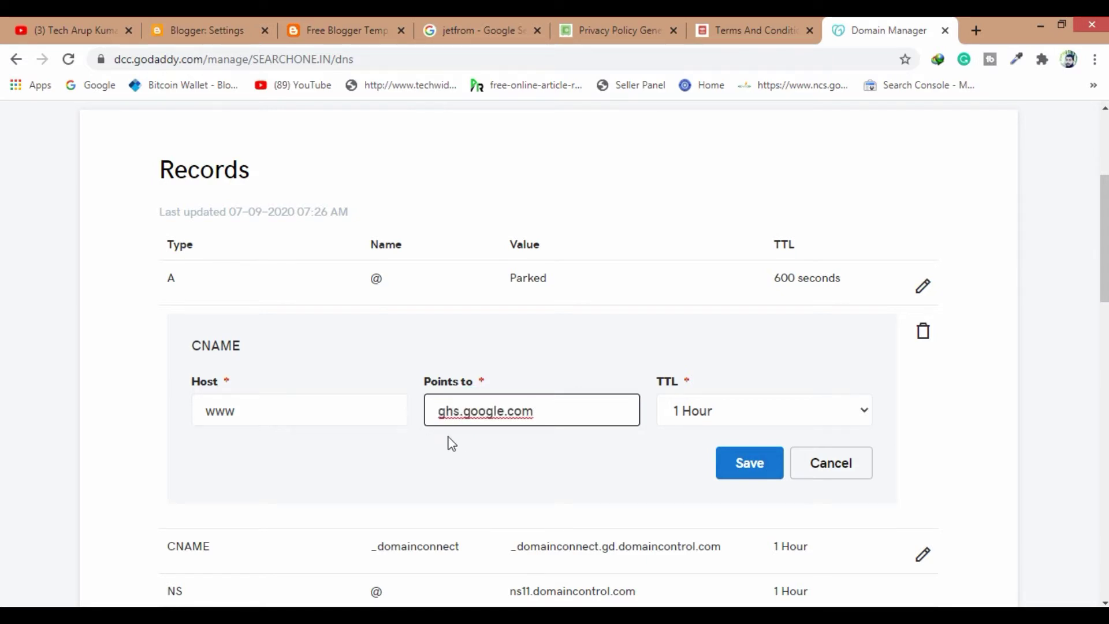
{"action": "left_click", "coordinate": [750, 465]}
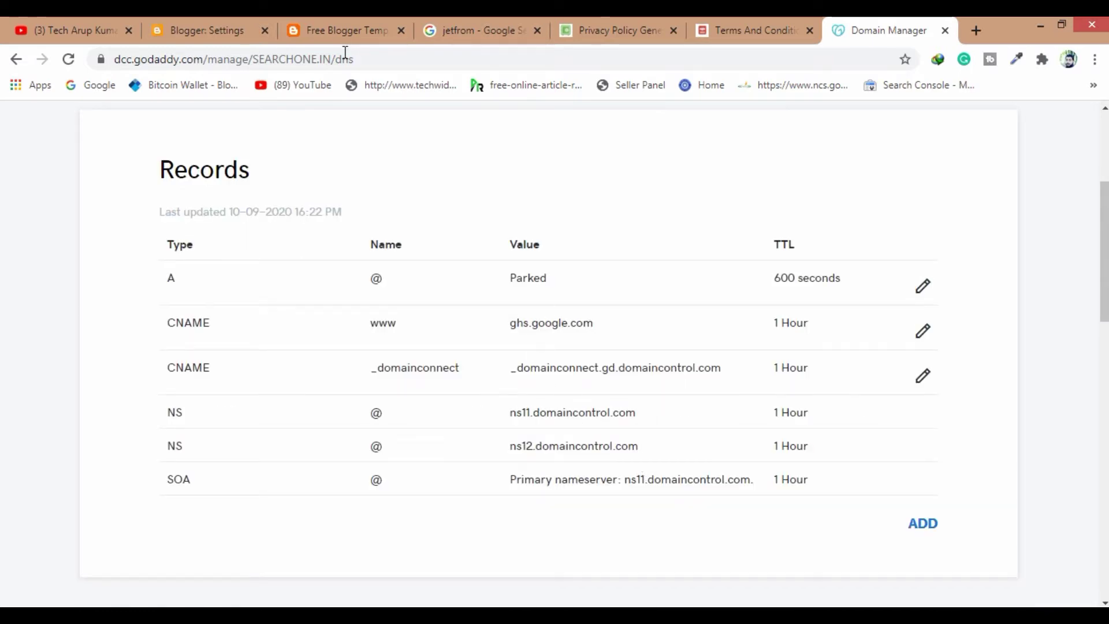
Put the second verification CNAME's host name from Blogger into the _domainconnect record's Host
{"action": "left_click", "coordinate": [218, 30]}
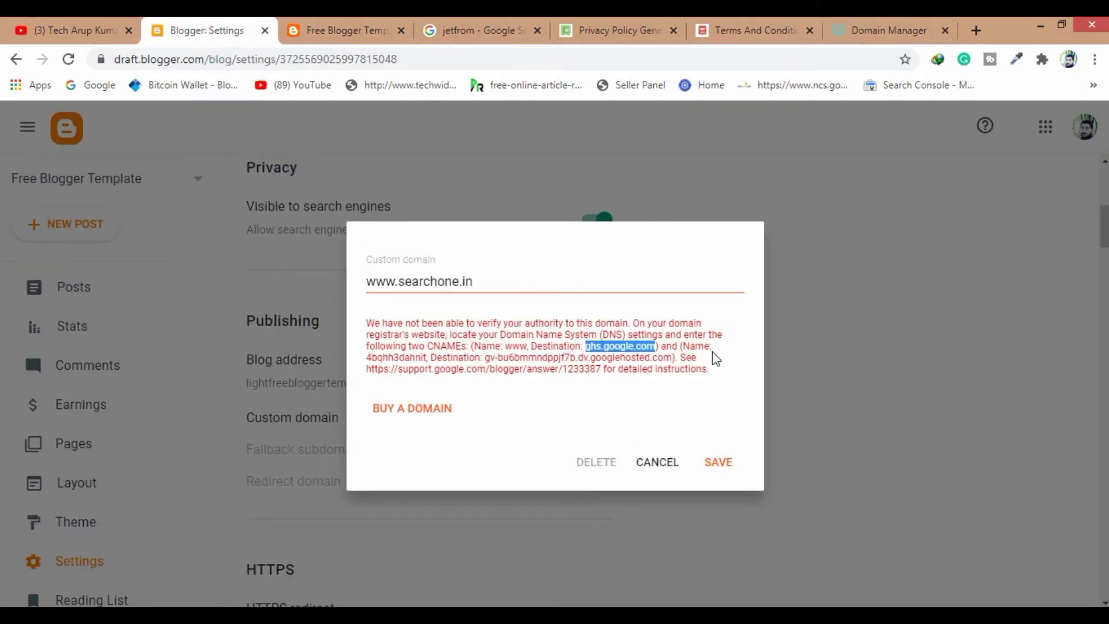
{"action": "left_click_drag", "start_coordinate": [429, 359], "coordinate": [366, 365]}
{"action": "key", "text": "ctrl+c"}
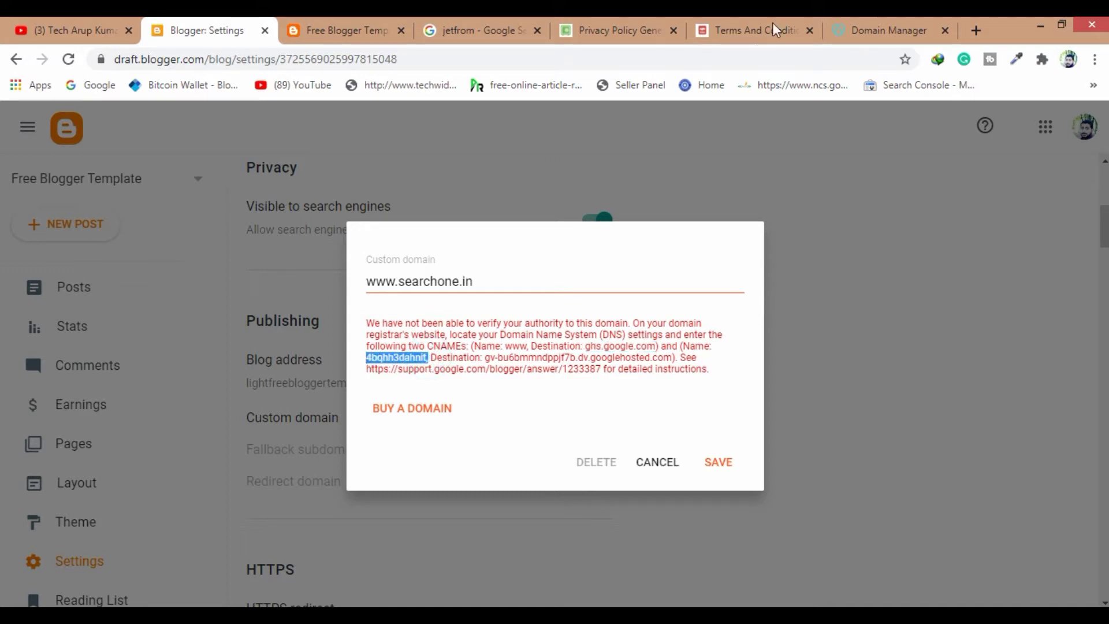
{"action": "left_click", "coordinate": [859, 30]}
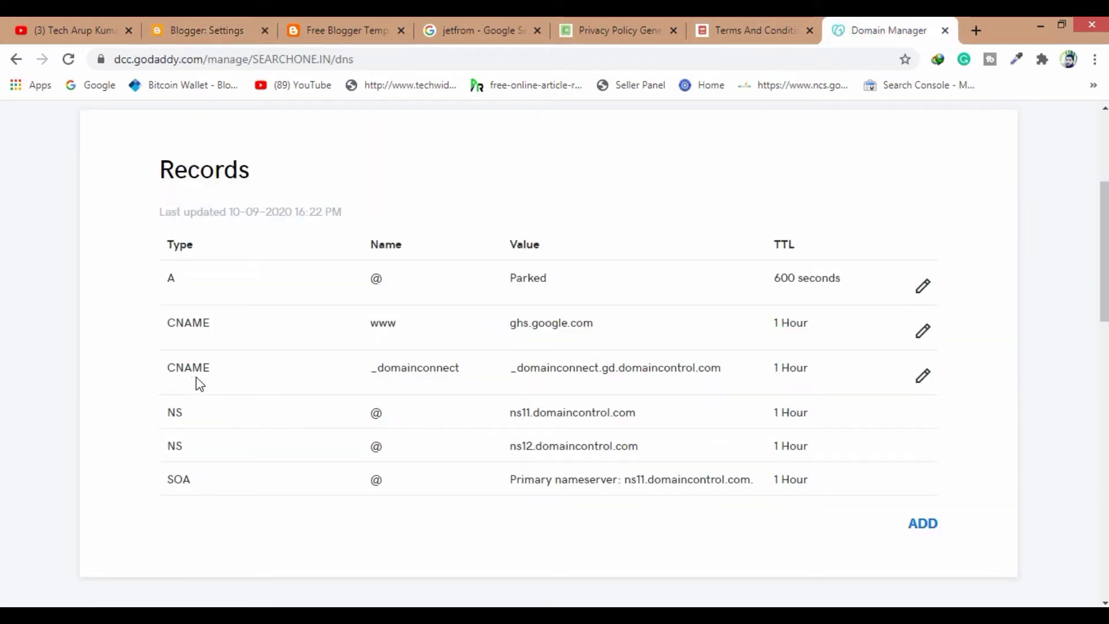
{"action": "left_click", "coordinate": [923, 378]}
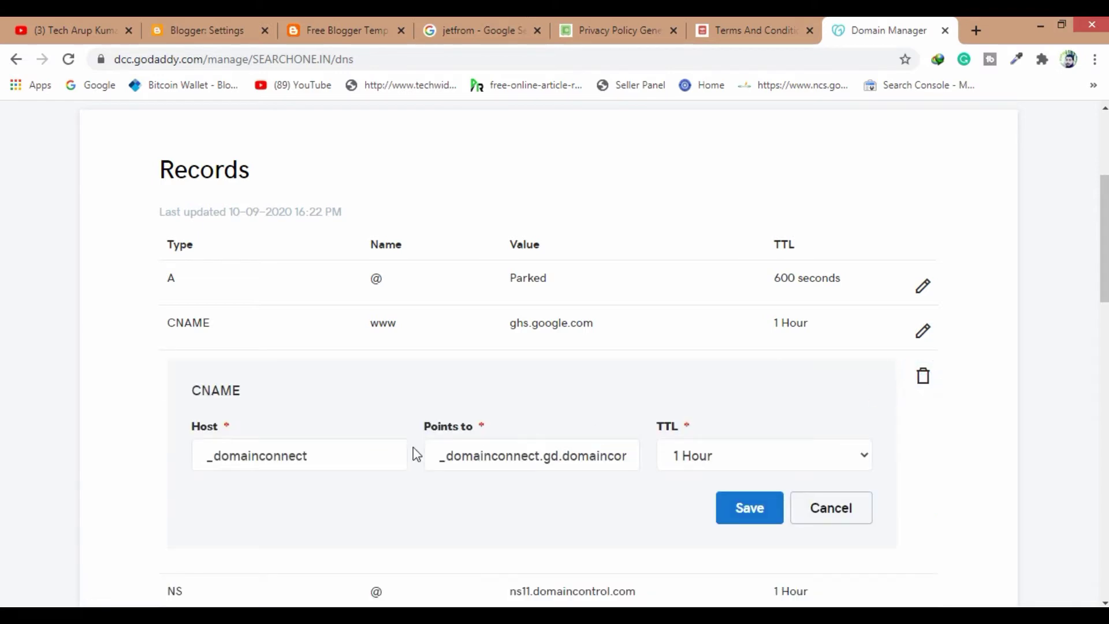
{"action": "scroll", "coordinate": [343, 482], "scroll_direction": "down", "scroll_amount": 2}
{"action": "left_click_drag", "start_coordinate": [321, 372], "coordinate": [156, 376]}
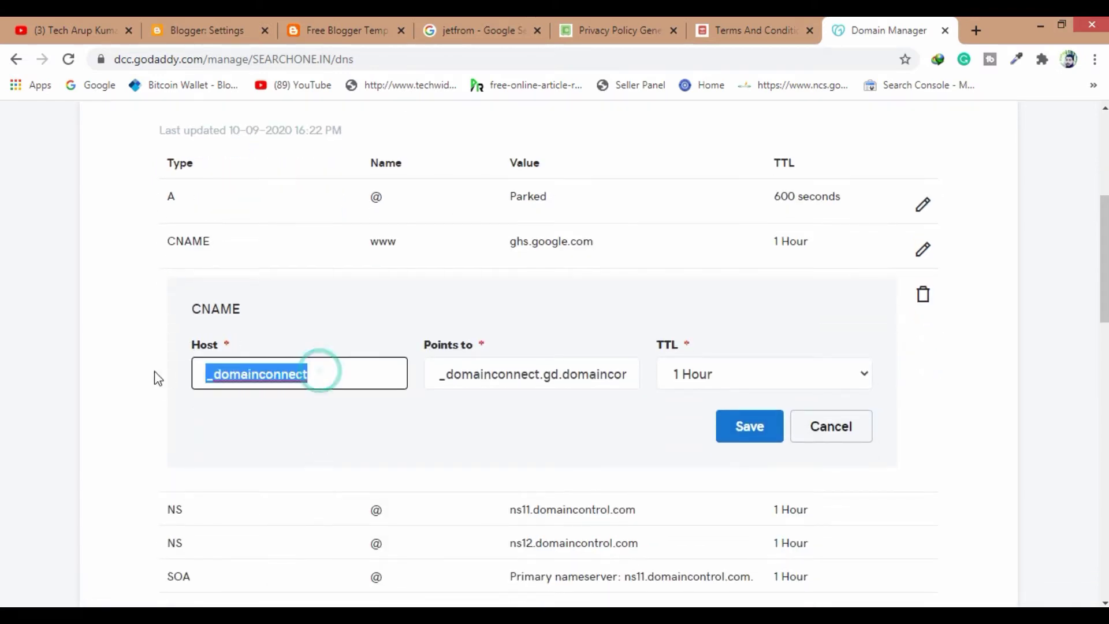
{"action": "key", "text": "ctrl+v"}
Replace that record's Points to with the googlehosted verification address and save it
{"action": "left_click", "coordinate": [207, 26]}
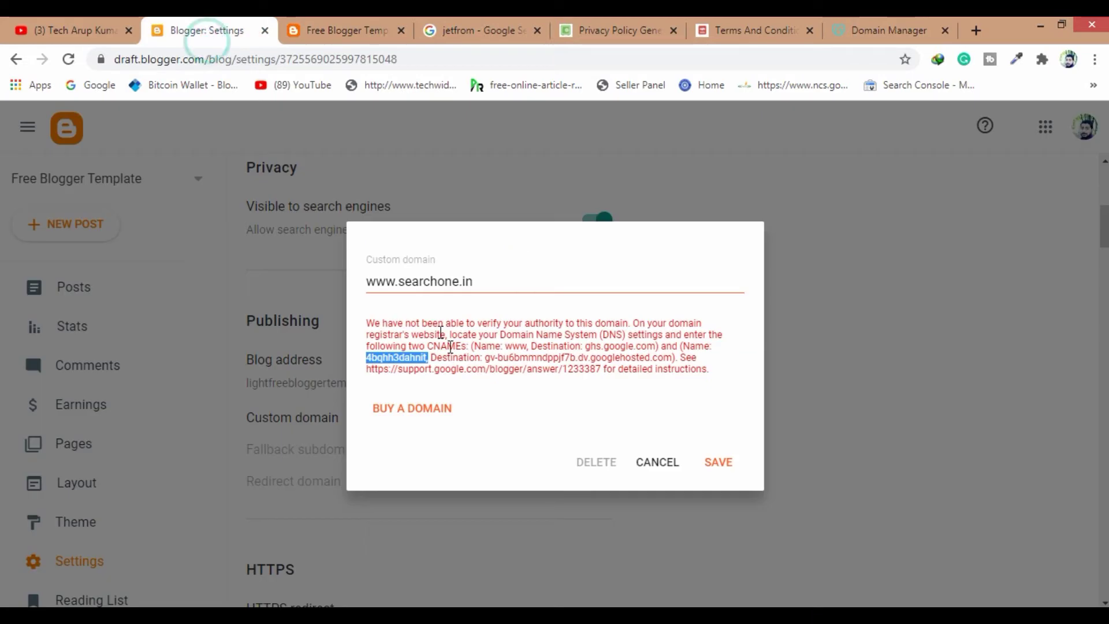
{"action": "left_click_drag", "start_coordinate": [484, 359], "coordinate": [670, 361]}
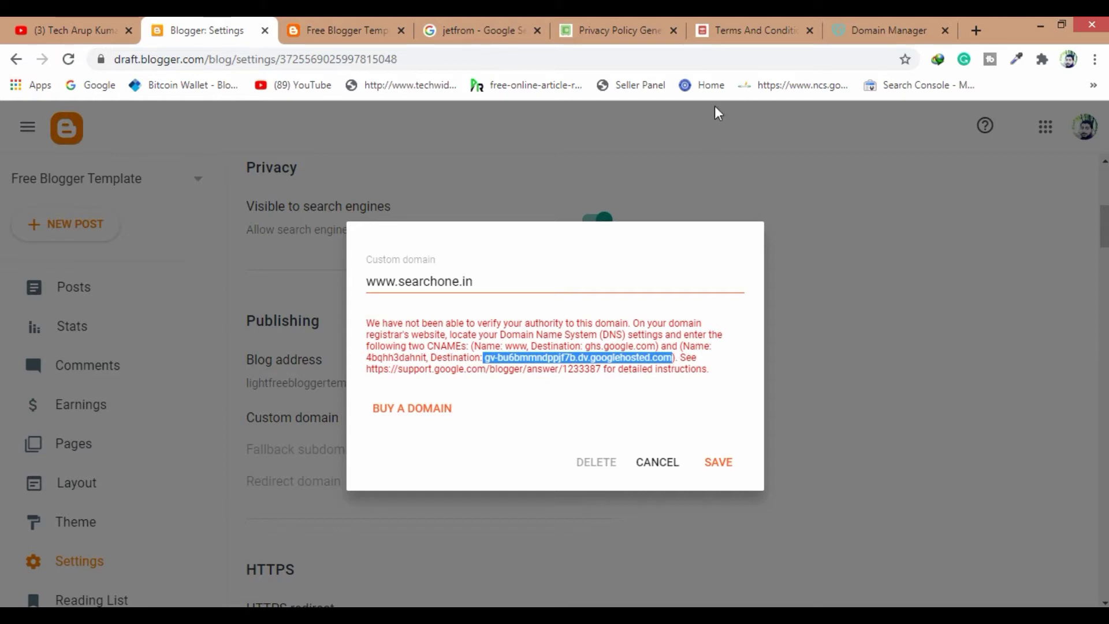
{"action": "left_click", "coordinate": [869, 26]}
{"action": "left_click", "coordinate": [570, 373]}
{"action": "key", "text": "ctrl+a"}
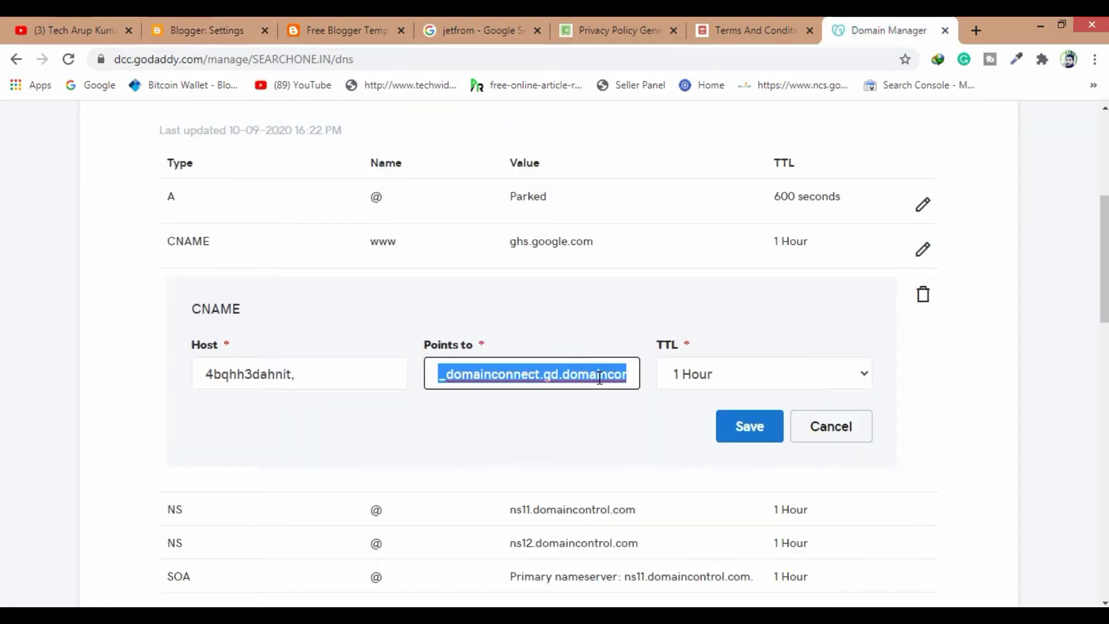
{"action": "key", "text": "BackSpace"}
{"action": "type", "text": "gv-bu6bmmndppjf7b.dv.googlehosted.com"}
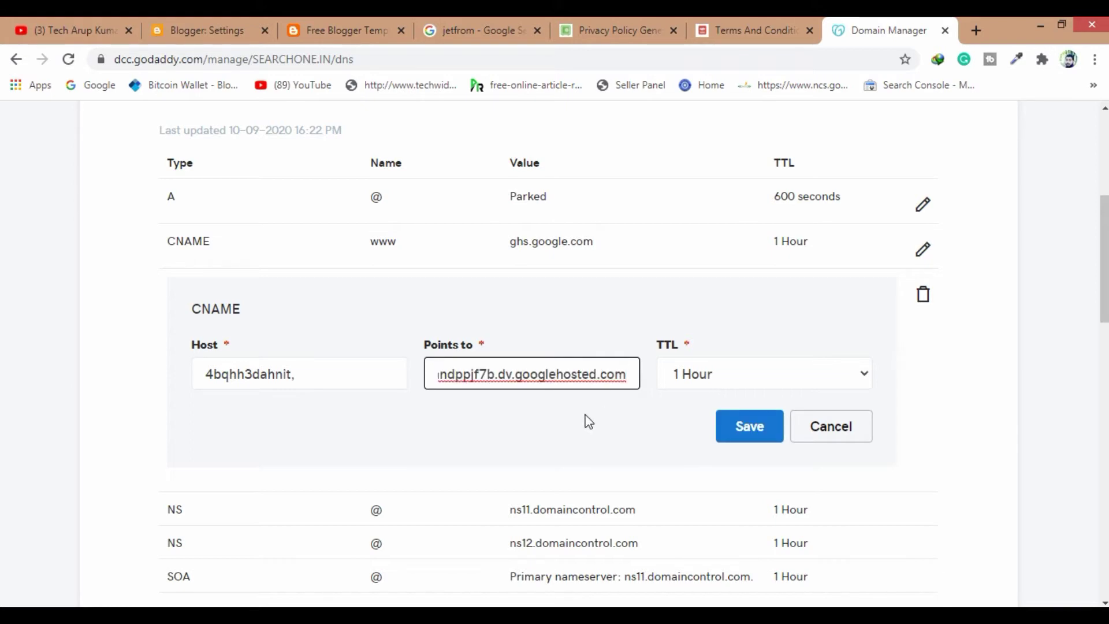
{"action": "left_click", "coordinate": [638, 424]}
{"action": "left_click", "coordinate": [771, 430]}
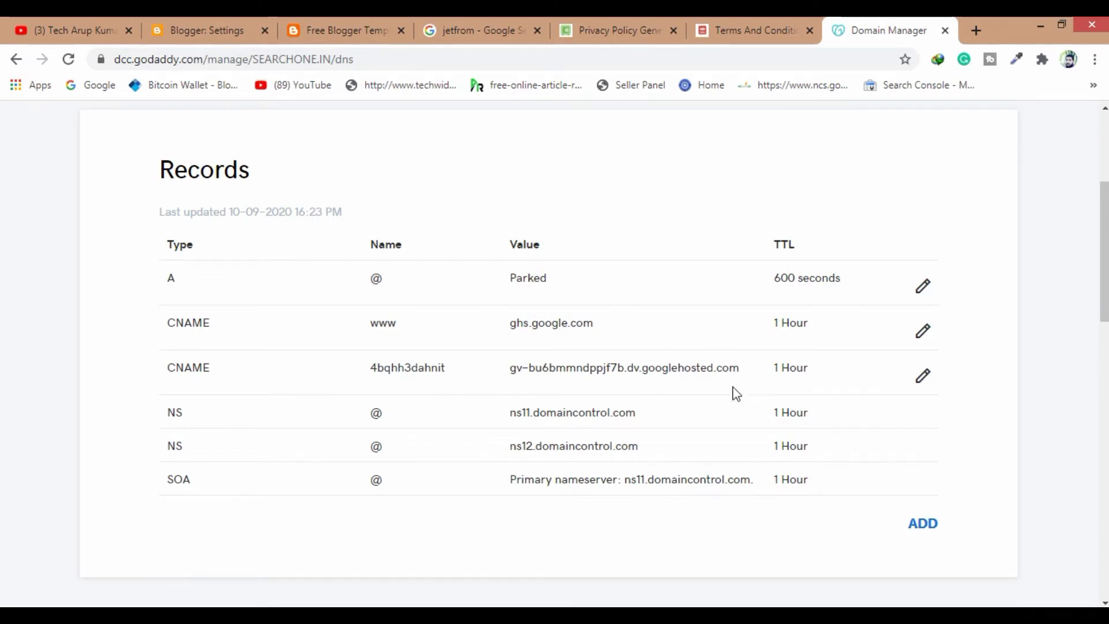
{"action": "left_click", "coordinate": [206, 30]}
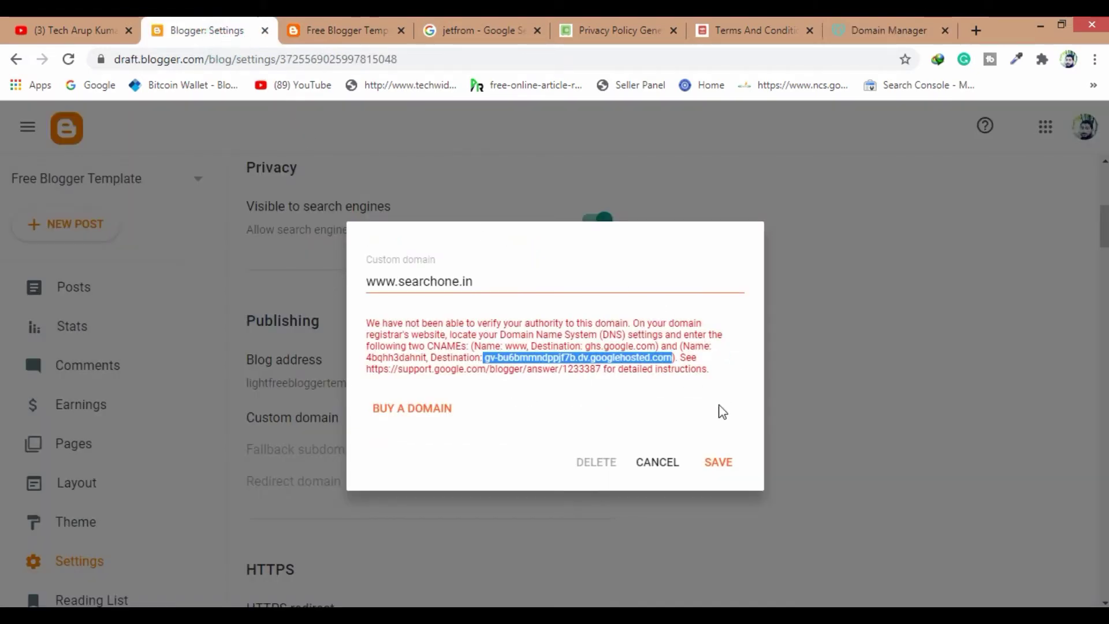
{"action": "left_click", "coordinate": [719, 463]}
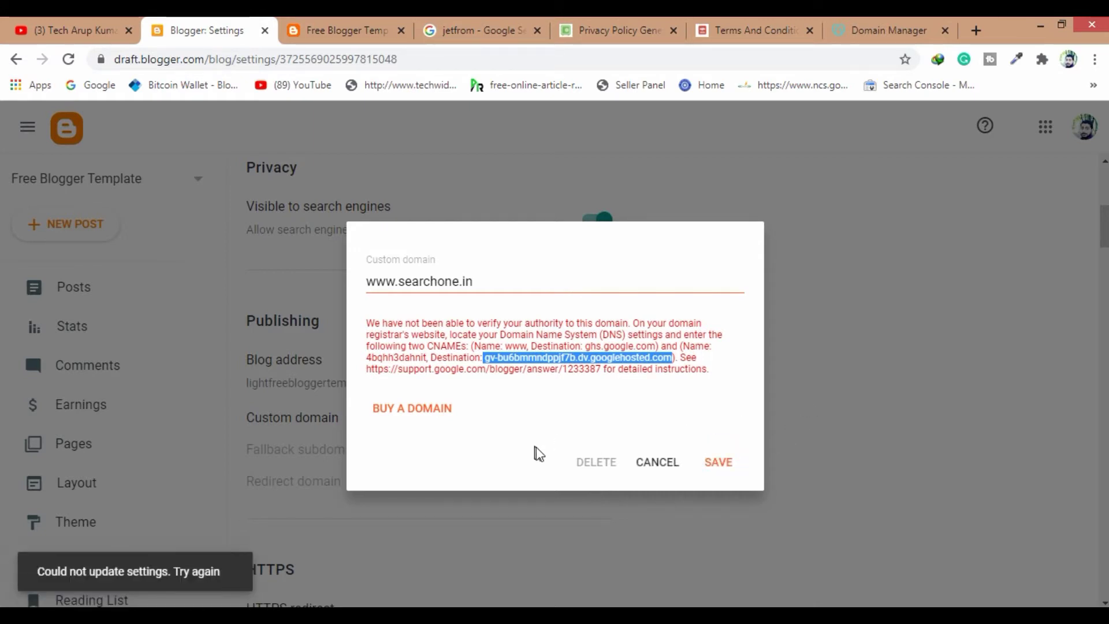
{"action": "left_click", "coordinate": [719, 463]}
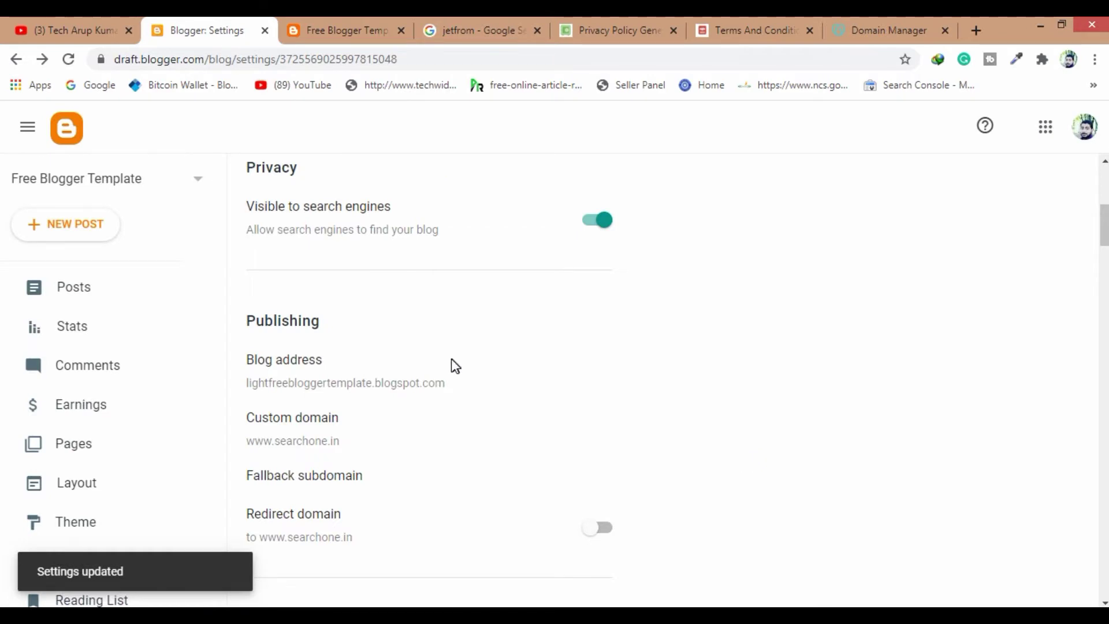
{"action": "scroll", "coordinate": [453, 366], "scroll_direction": "down", "scroll_amount": 3}
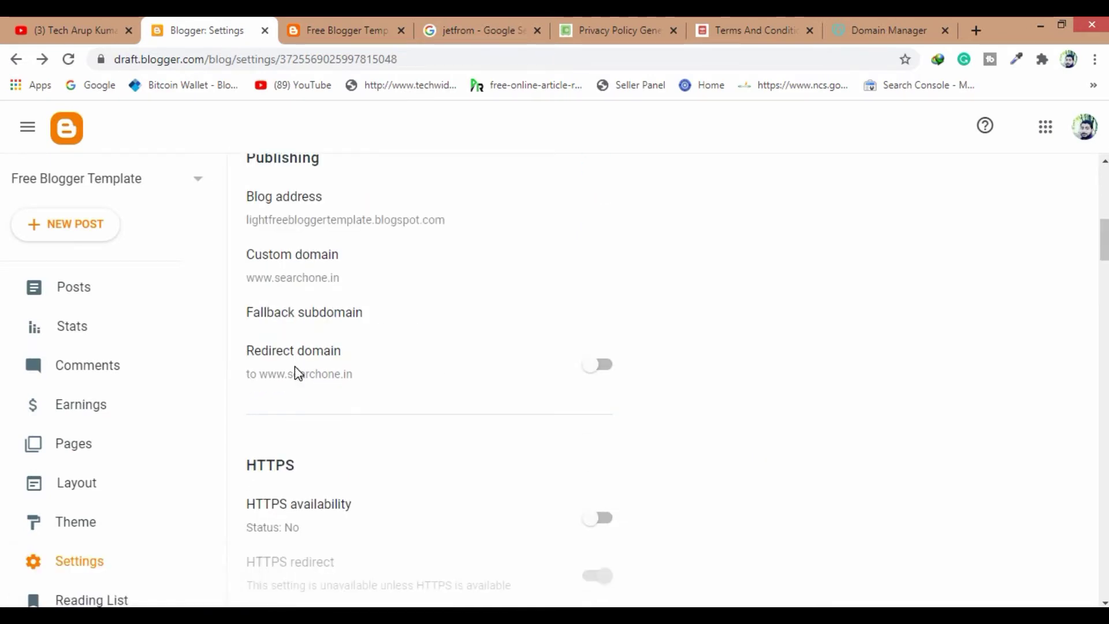
{"action": "scroll", "coordinate": [422, 384], "scroll_direction": "down", "scroll_amount": 3}
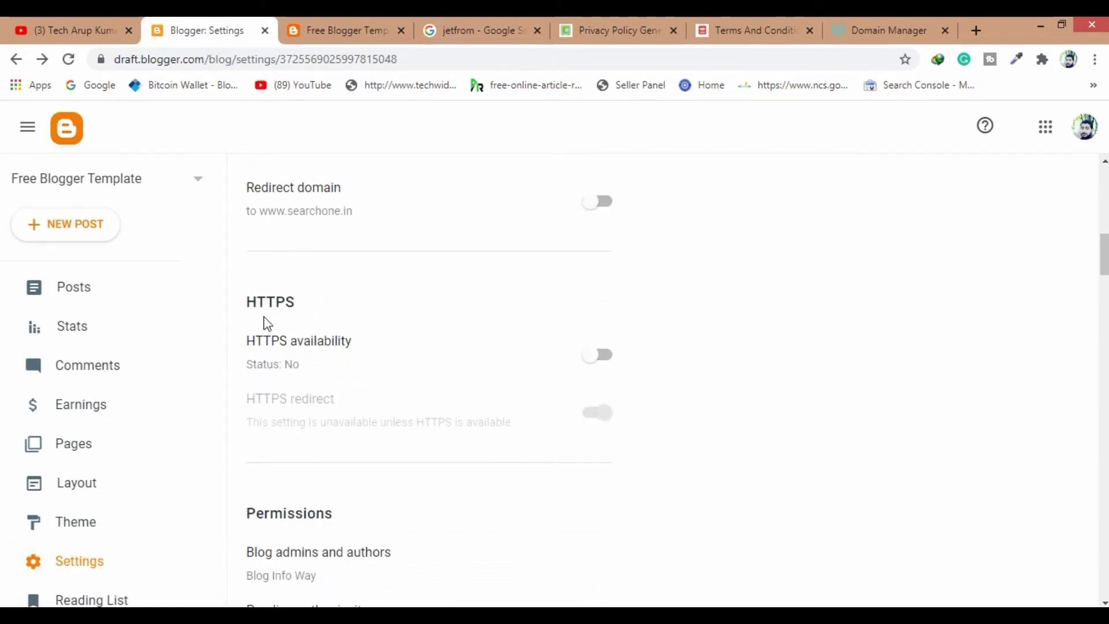
{"action": "left_click", "coordinate": [607, 356]}
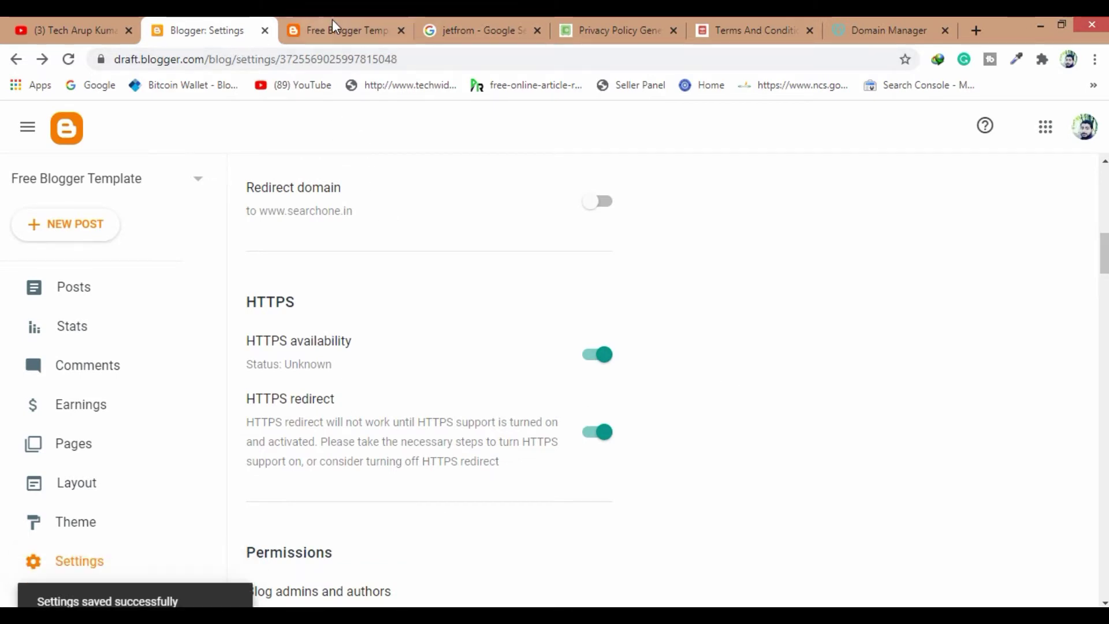
{"action": "left_click", "coordinate": [342, 36]}
{"action": "left_click", "coordinate": [68, 59]}
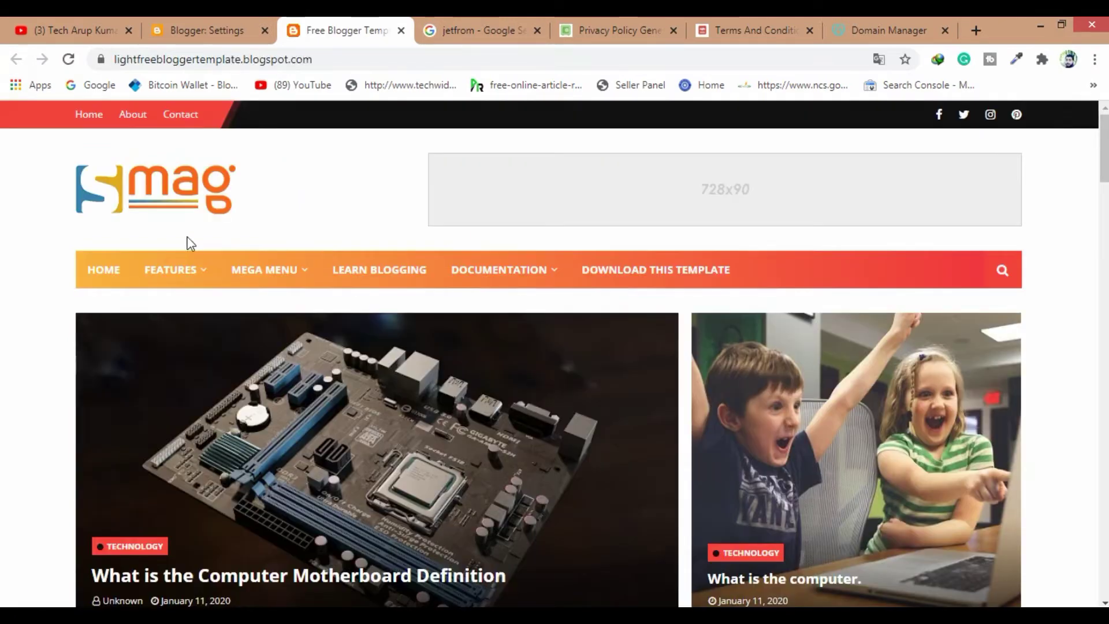
Open the blog's About Us page in a new tab, review it, and close it
{"action": "left_click", "coordinate": [192, 29]}
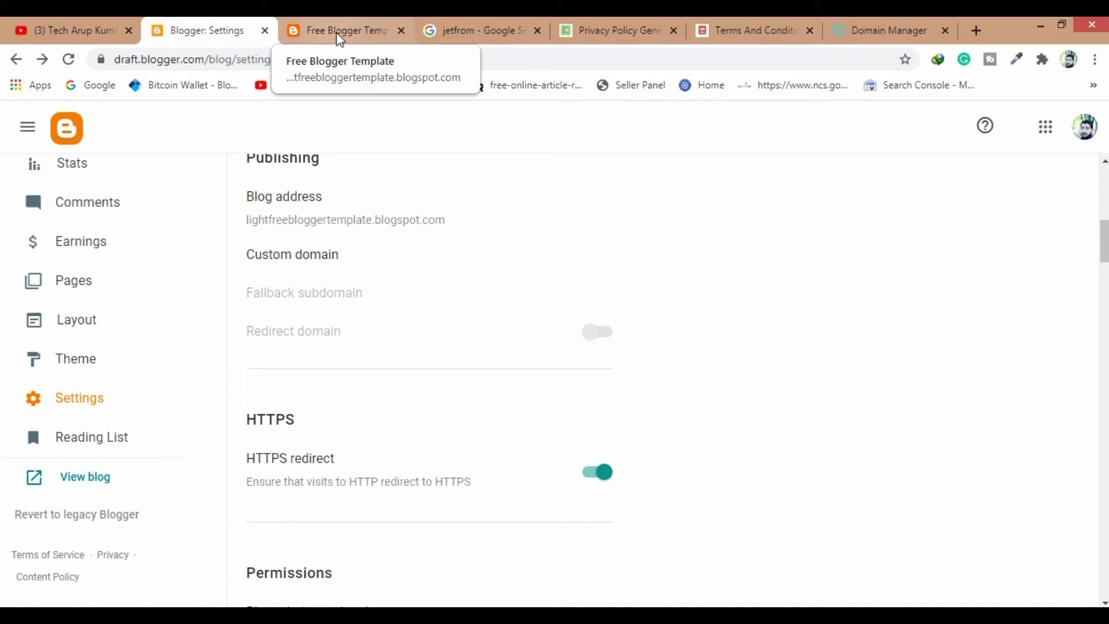
{"action": "left_click", "coordinate": [338, 35]}
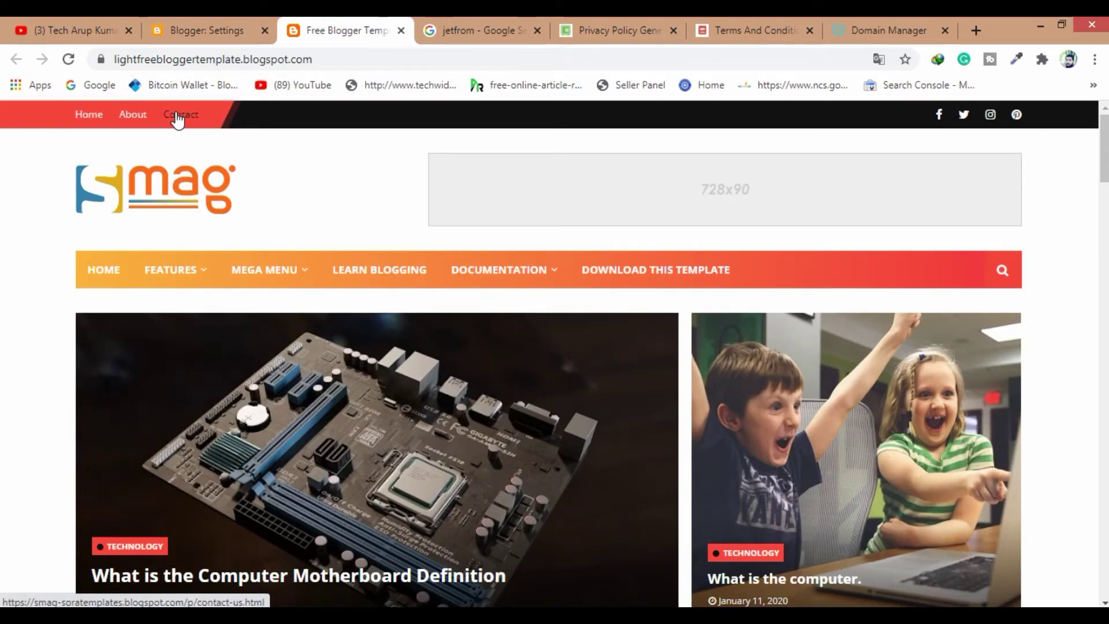
{"action": "right_click", "coordinate": [141, 119]}
{"action": "left_click", "coordinate": [165, 130]}
{"action": "left_click", "coordinate": [435, 19]}
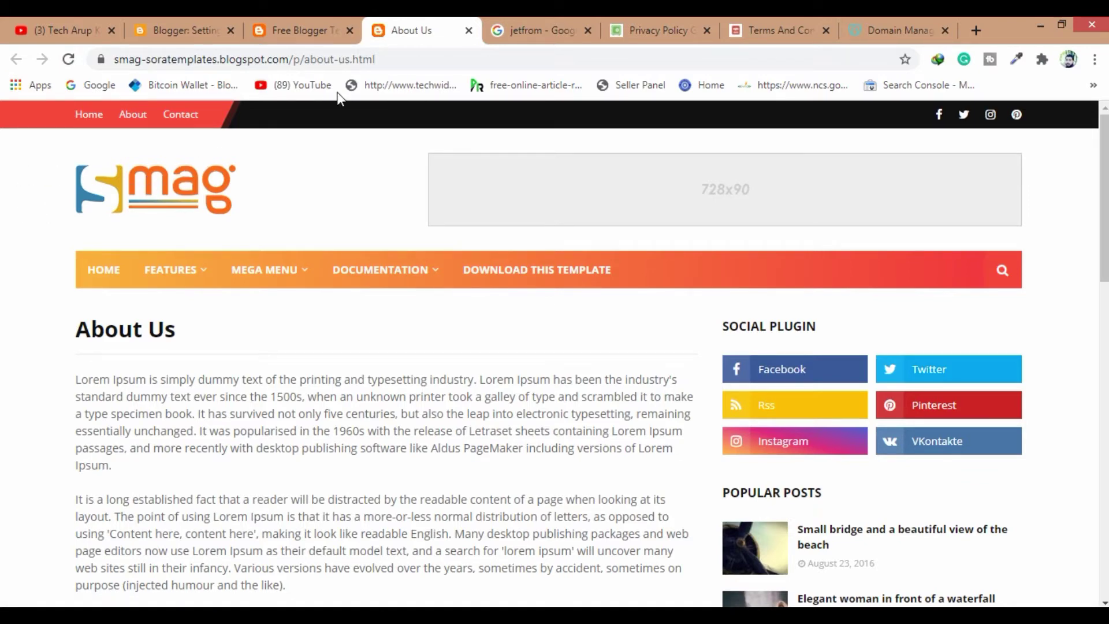
{"action": "left_click", "coordinate": [468, 31]}
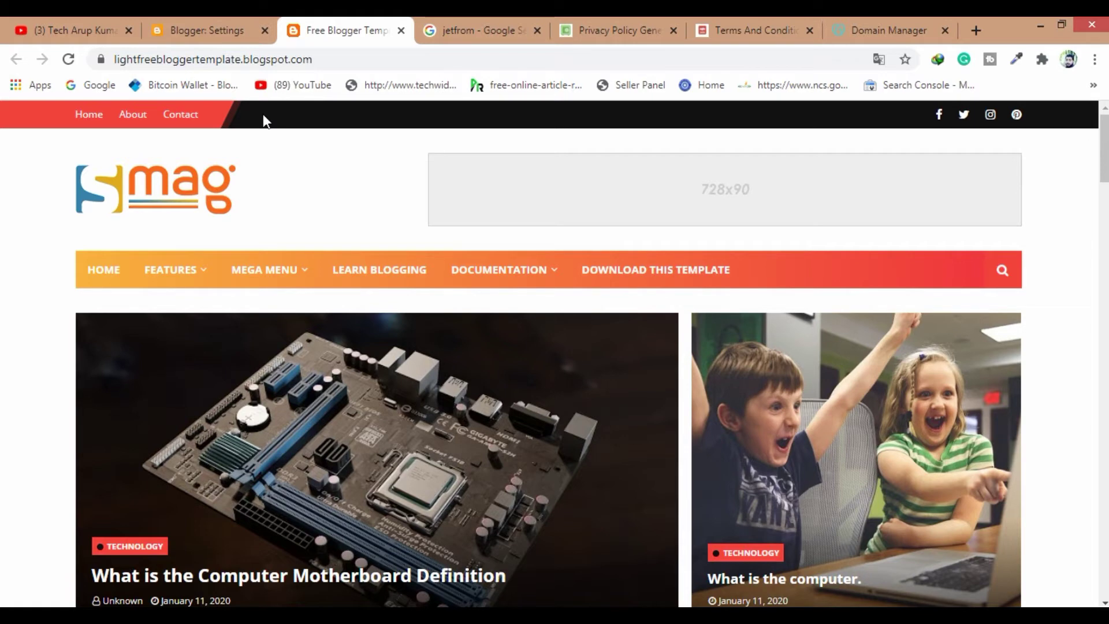
{"action": "left_click", "coordinate": [592, 26]}
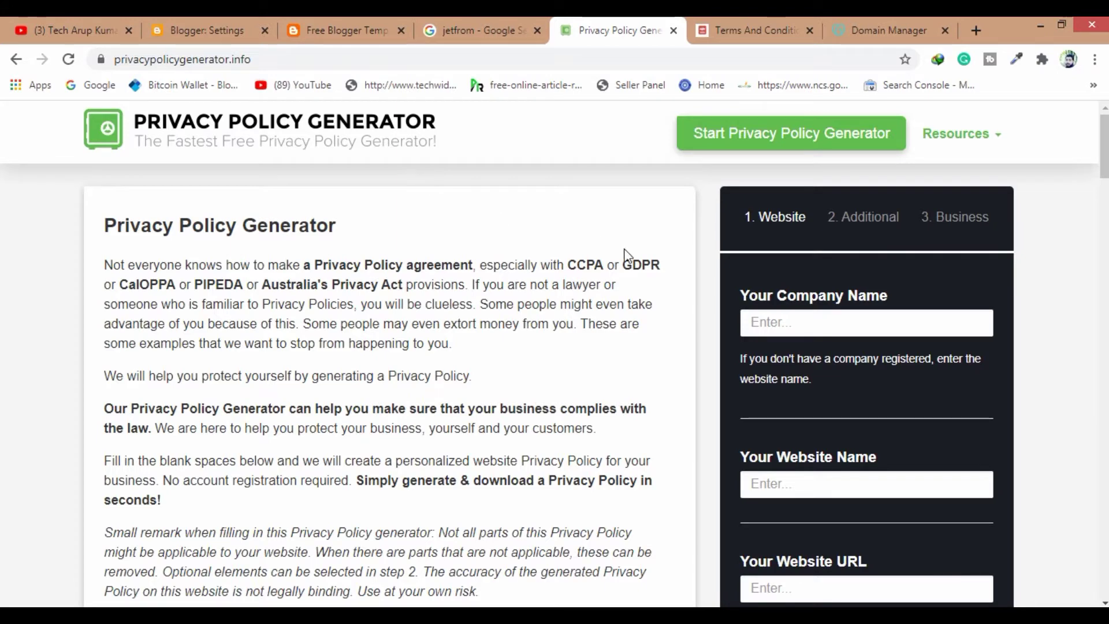
Enter Searchone as both the company name and the website name
{"action": "scroll", "coordinate": [912, 310], "scroll_direction": "down", "scroll_amount": 1}
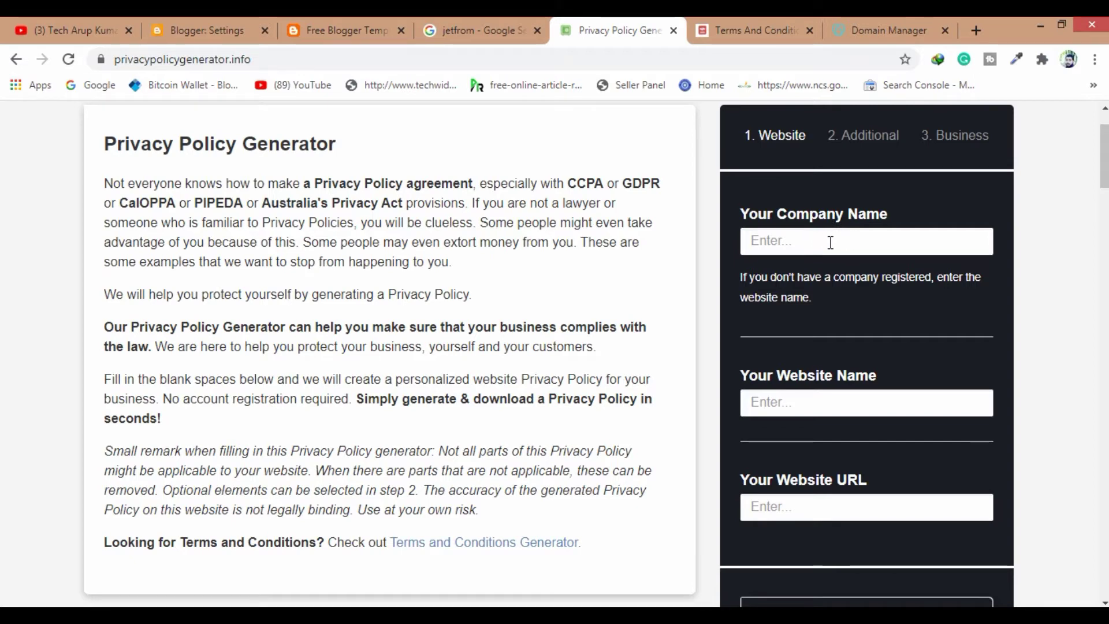
{"action": "left_click", "coordinate": [784, 247]}
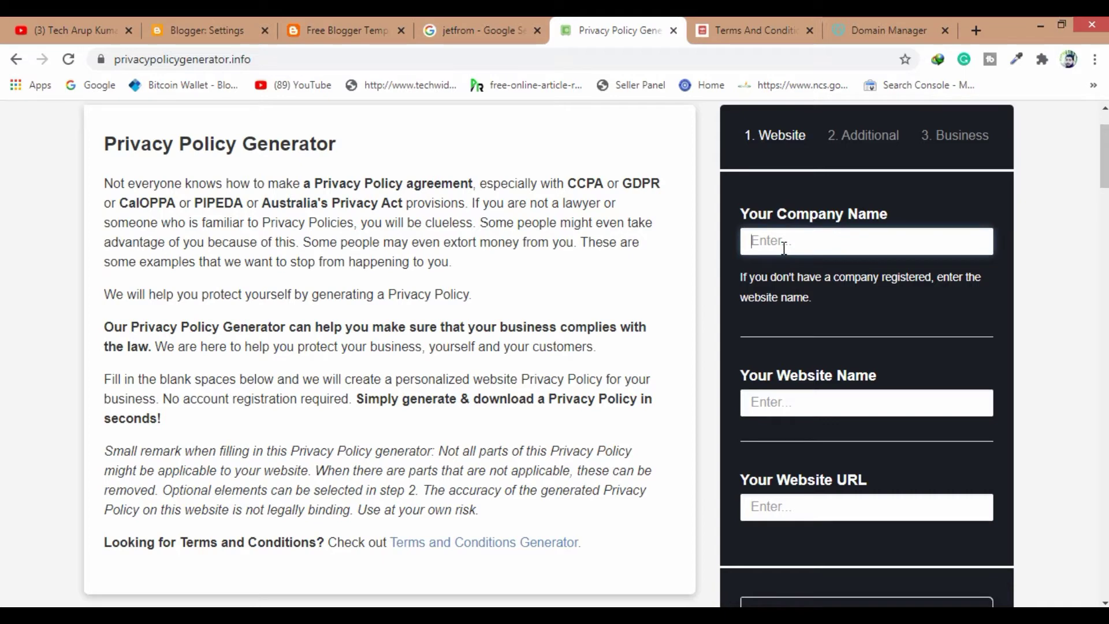
{"action": "type", "text": "Sear"}
{"action": "key", "text": "BackSpace"}
{"action": "key", "text": "BackSpace"}
{"action": "type", "text": "ear"}
{"action": "key", "text": "BackSpace"}
{"action": "key", "text": "BackSpace"}
{"action": "key", "text": "BackSpace"}
{"action": "key", "text": "BackSpace"}
{"action": "type", "text": "Searchone"}
{"action": "left_click", "coordinate": [762, 400]}
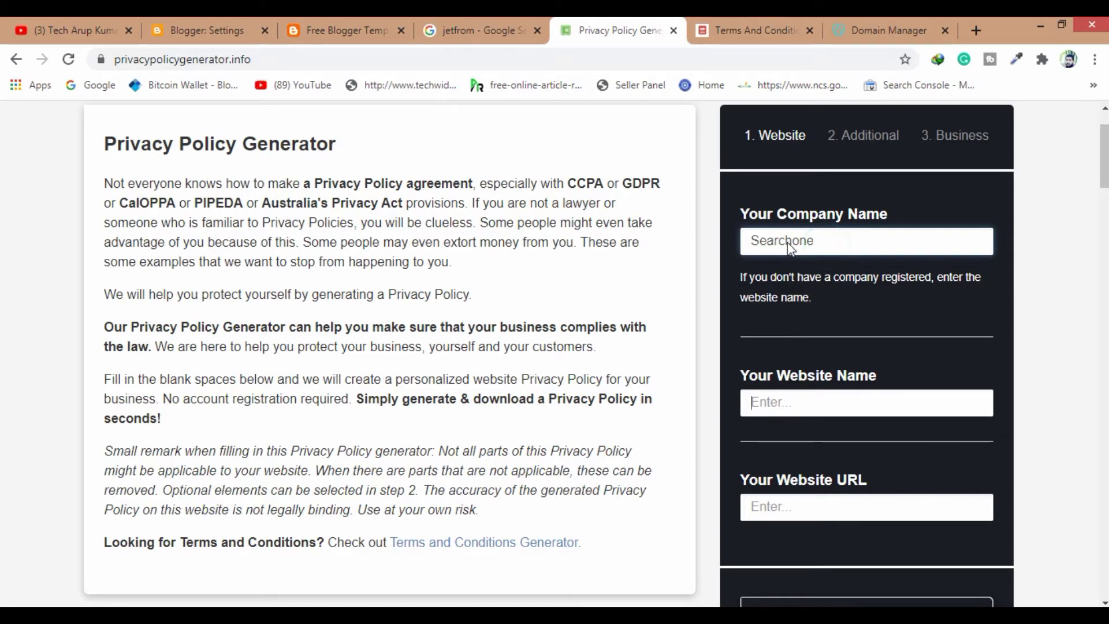
{"action": "double_click", "coordinate": [826, 245]}
{"action": "key", "text": "ctrl+c"}
{"action": "left_click", "coordinate": [796, 400]}
{"action": "key", "text": "ctrl+v"}
Copy the lightfreebloggertemplate.blogspot address from the blog into the Website URL field
{"action": "scroll", "coordinate": [803, 393], "scroll_direction": "down", "scroll_amount": 3}
{"action": "left_click", "coordinate": [784, 345]}
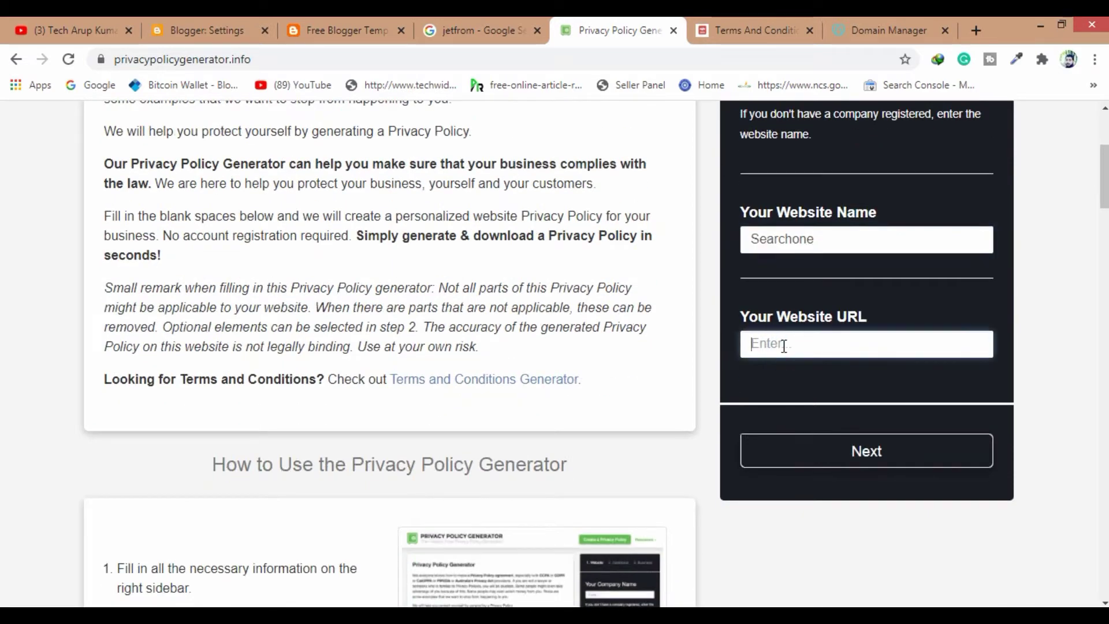
{"action": "left_click", "coordinate": [322, 35]}
{"action": "left_click", "coordinate": [212, 60]}
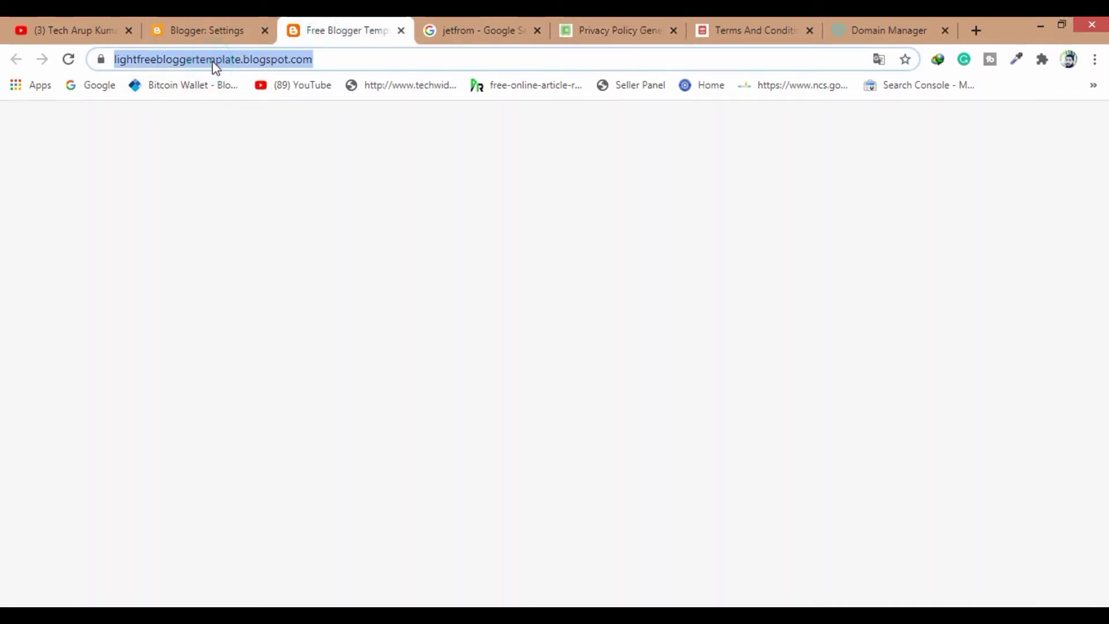
{"action": "key", "text": "ctrl+c"}
{"action": "left_click", "coordinate": [617, 34]}
{"action": "key", "text": "ctrl+v"}
Answer Yes for cookies and Google AdSense, No for third-party ads, and continue to Business
{"action": "left_click", "coordinate": [884, 451]}
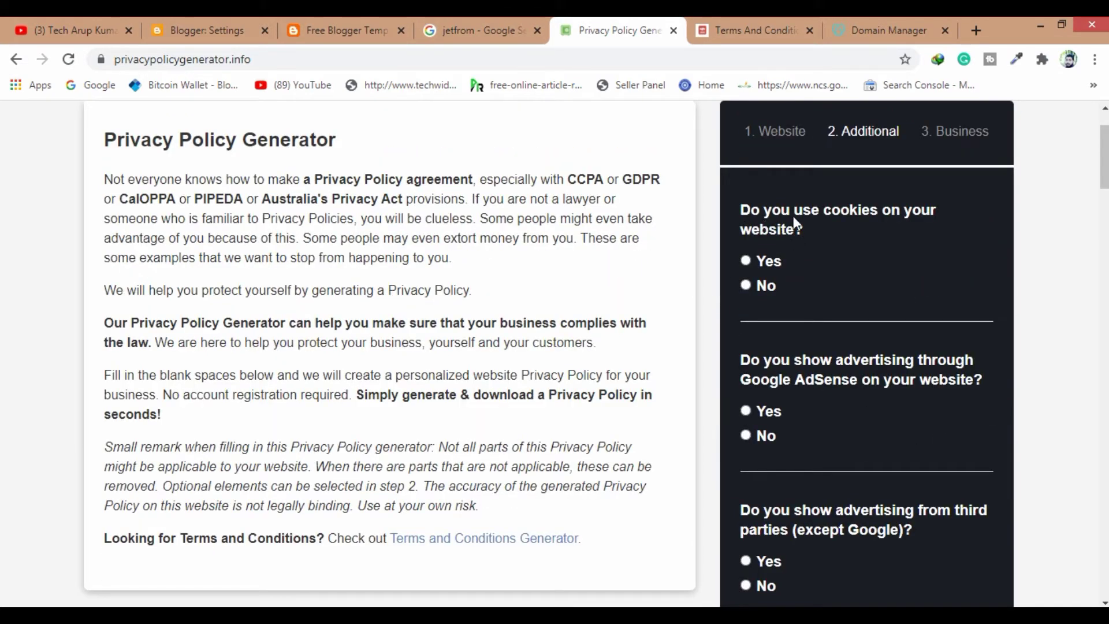
{"action": "left_click", "coordinate": [746, 261]}
{"action": "scroll", "coordinate": [856, 299], "scroll_direction": "down", "scroll_amount": 1}
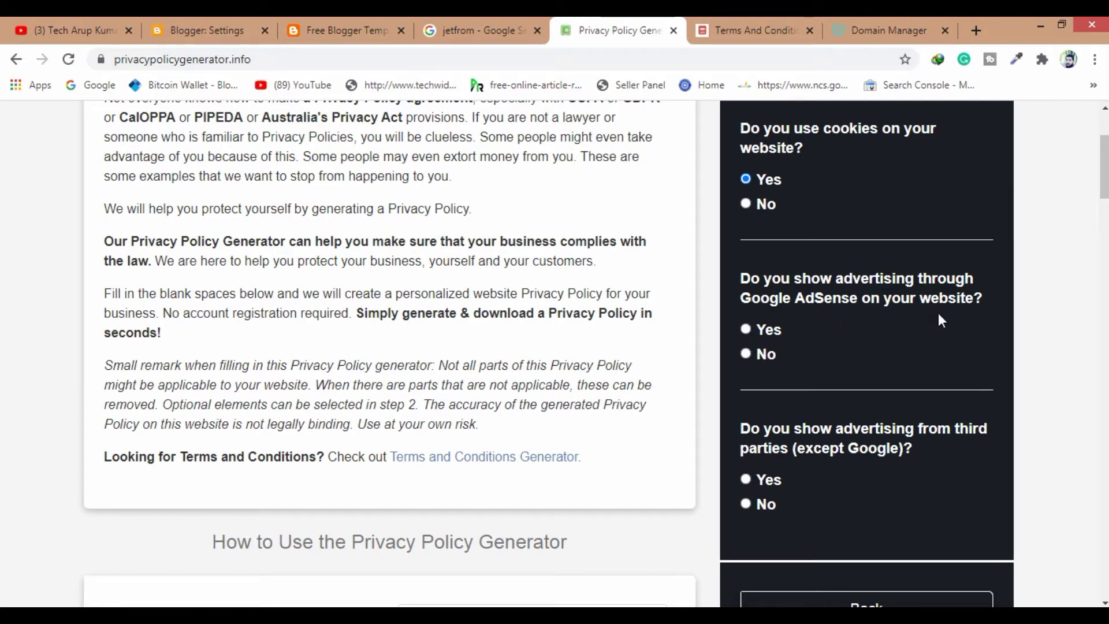
{"action": "left_click", "coordinate": [747, 330]}
{"action": "scroll", "coordinate": [814, 349], "scroll_direction": "down", "scroll_amount": 1}
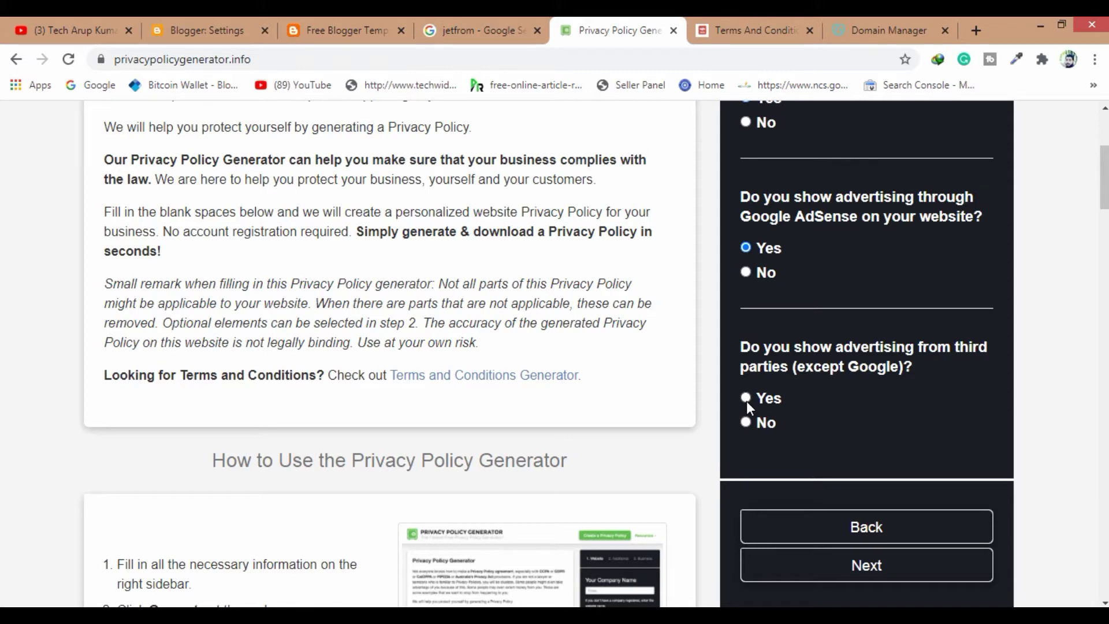
{"action": "left_click", "coordinate": [746, 422]}
{"action": "scroll", "coordinate": [832, 448], "scroll_direction": "down", "scroll_amount": 1}
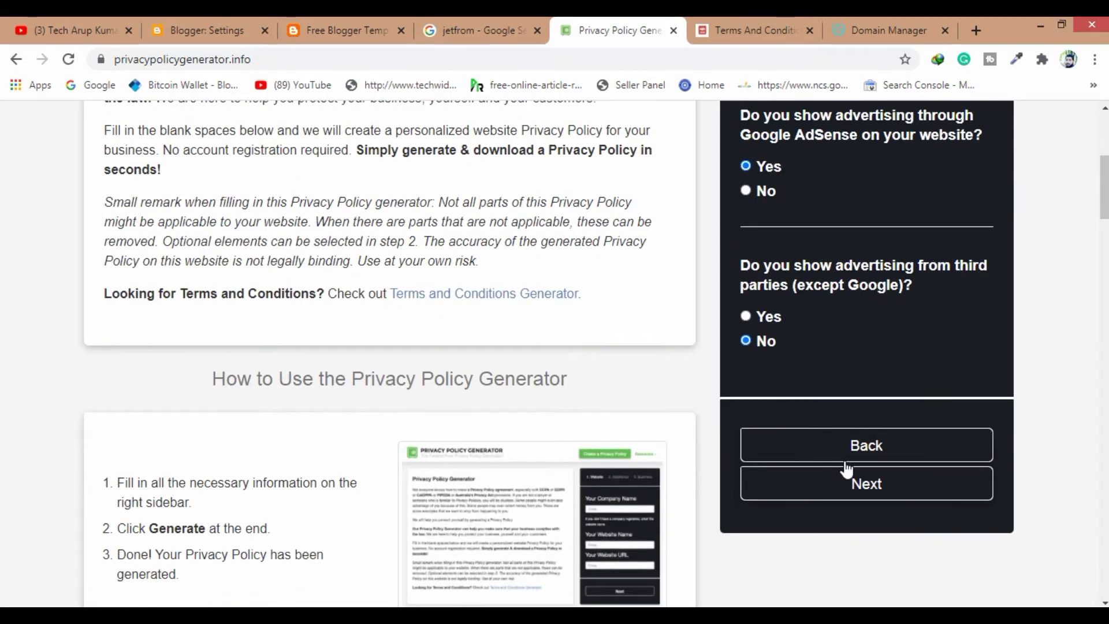
{"action": "left_click", "coordinate": [866, 484]}
{"action": "left_click", "coordinate": [861, 239]}
{"action": "left_click", "coordinate": [948, 238]}
Set the business location to India, with Tripura as the state
{"action": "left_click", "coordinate": [884, 239]}
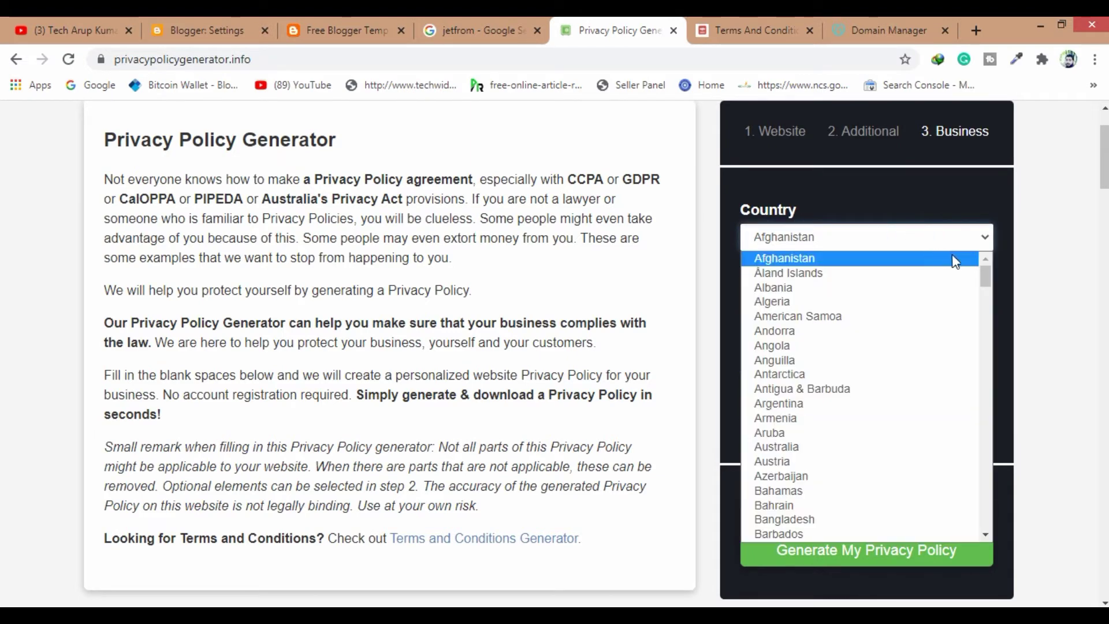
{"action": "scroll", "coordinate": [896, 330], "scroll_direction": "down", "scroll_amount": 10}
{"action": "scroll", "coordinate": [804, 428], "scroll_direction": "down", "scroll_amount": 13}
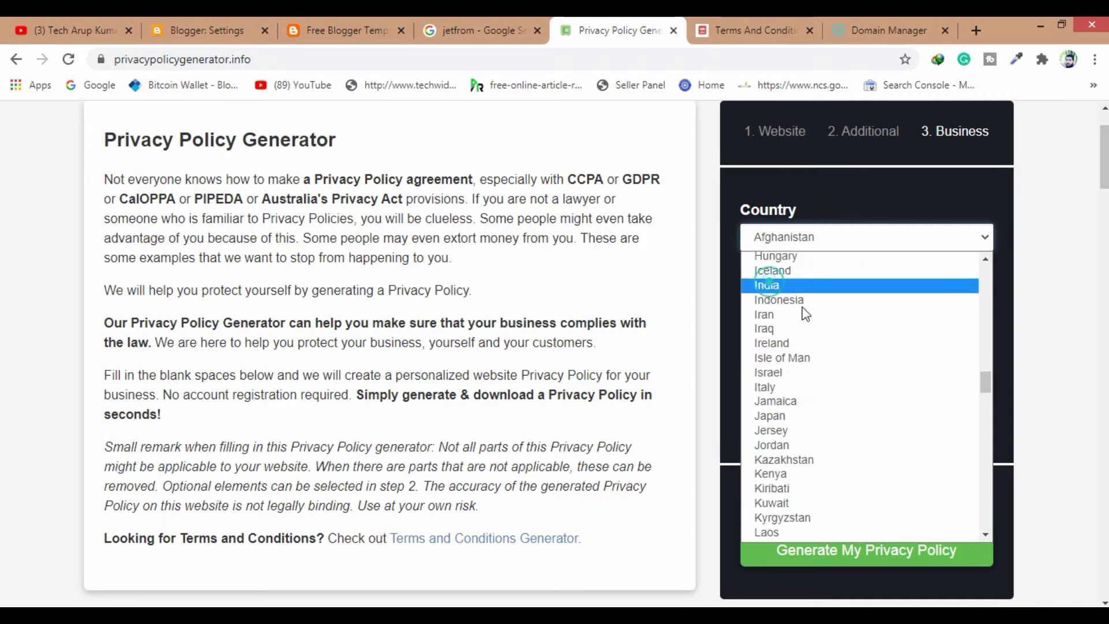
{"action": "left_click", "coordinate": [768, 285]}
{"action": "left_click", "coordinate": [864, 302]}
{"action": "scroll", "coordinate": [797, 389], "scroll_direction": "down", "scroll_amount": 5}
{"action": "left_click", "coordinate": [796, 556]}
Enter the contact e-mail address and generate the privacy policy
{"action": "left_click", "coordinate": [833, 404]}
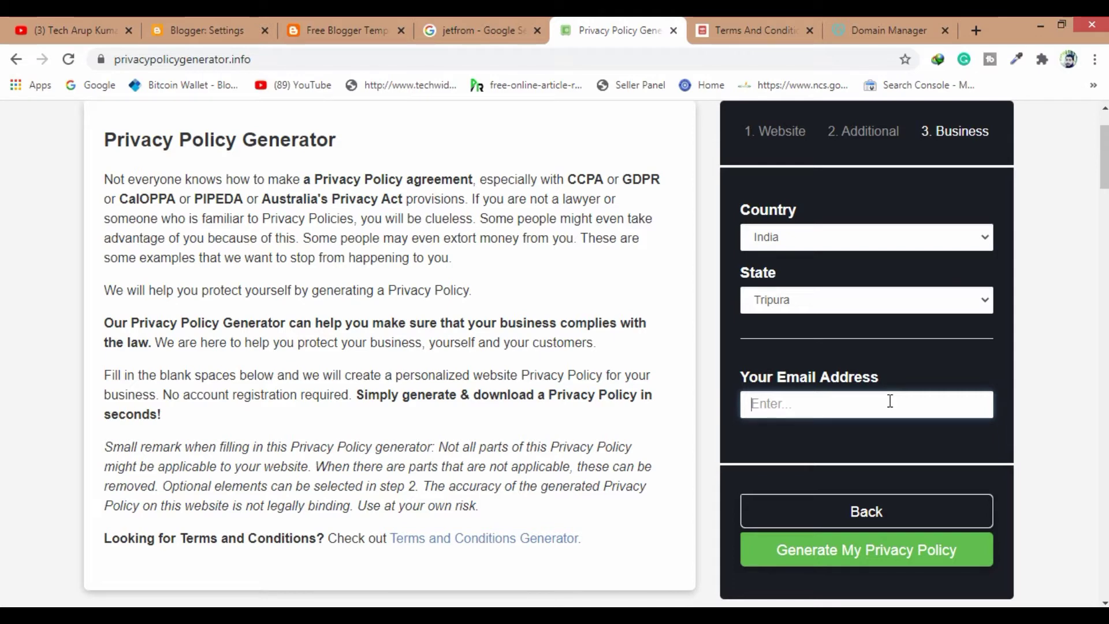
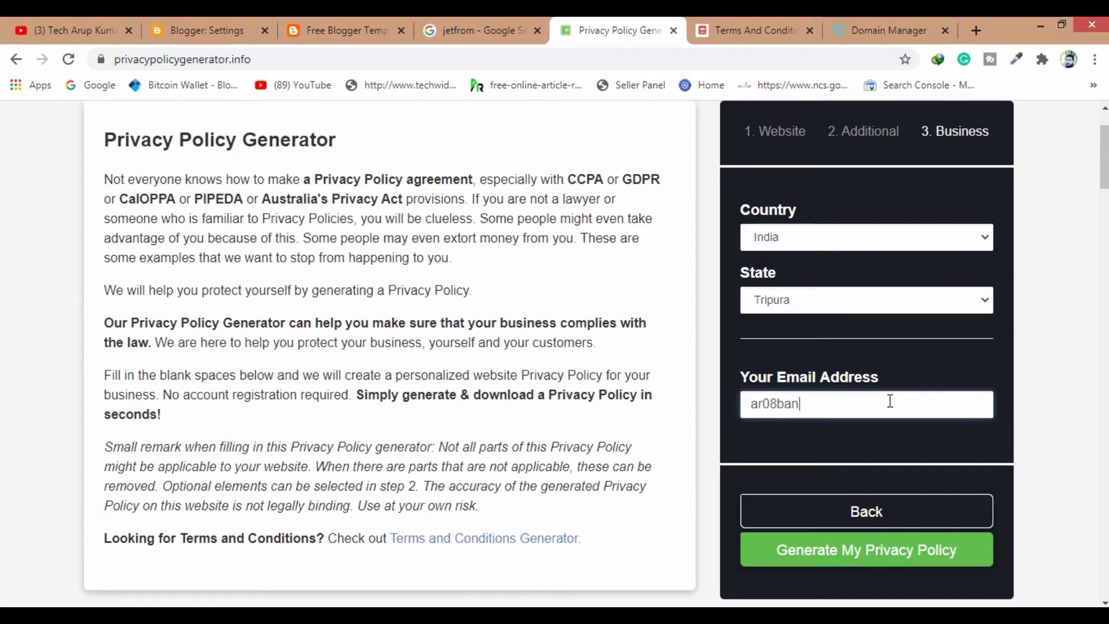
{"action": "left_click", "coordinate": [790, 549]}
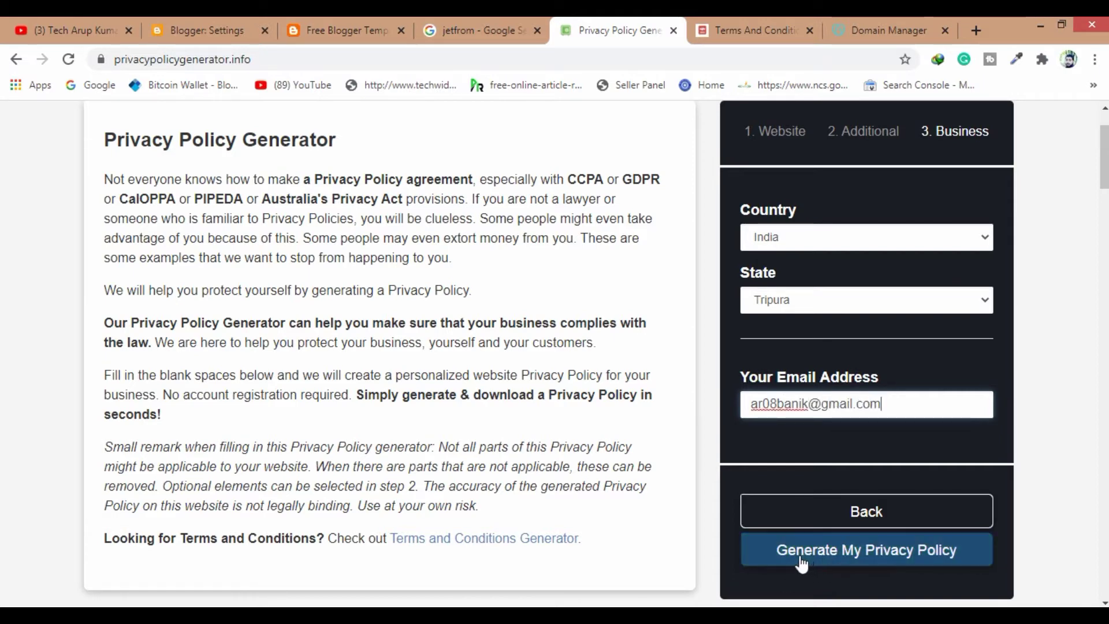
{"action": "left_click", "coordinate": [887, 563]}
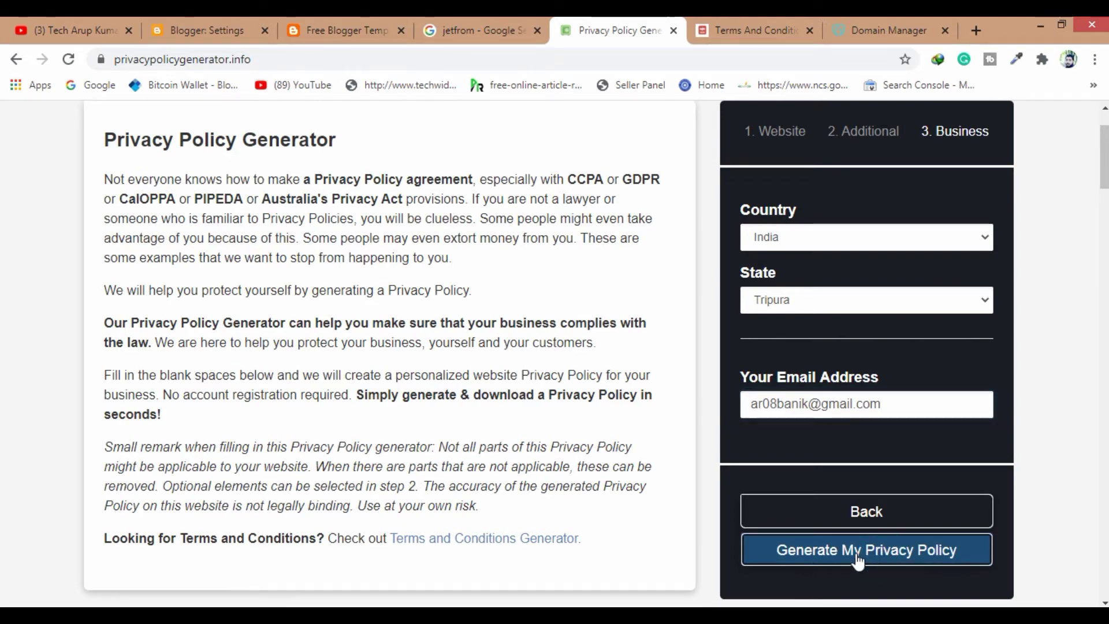
{"action": "scroll", "coordinate": [990, 438], "scroll_direction": "down", "scroll_amount": 1}
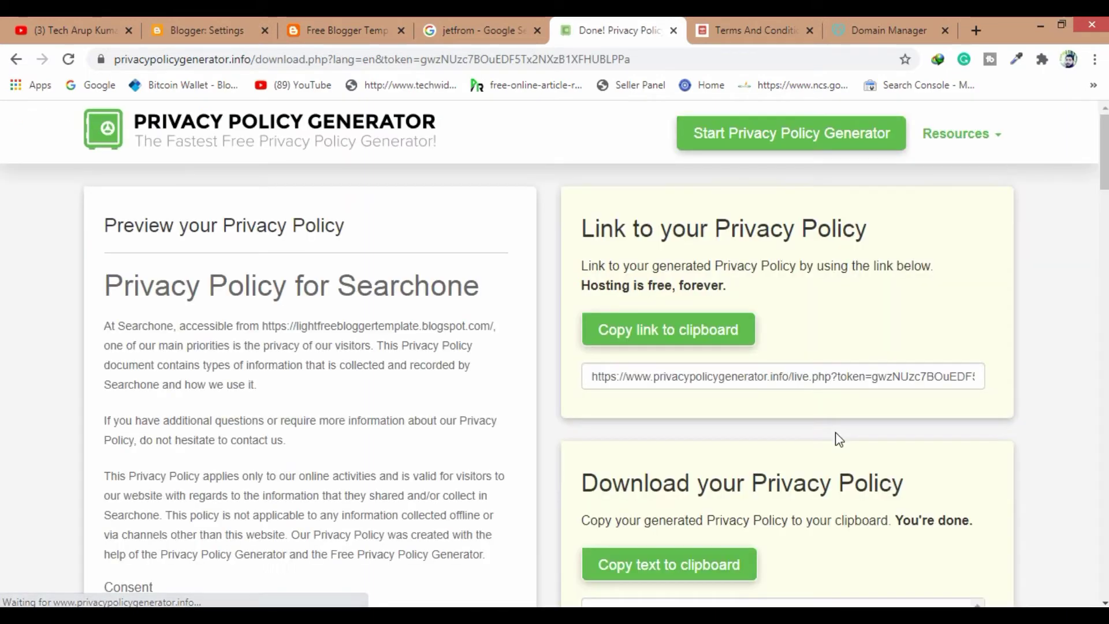
Select the full generated Searchone privacy policy text in the preview, from heading to end
{"action": "scroll", "coordinate": [272, 405], "scroll_direction": "down", "scroll_amount": 3}
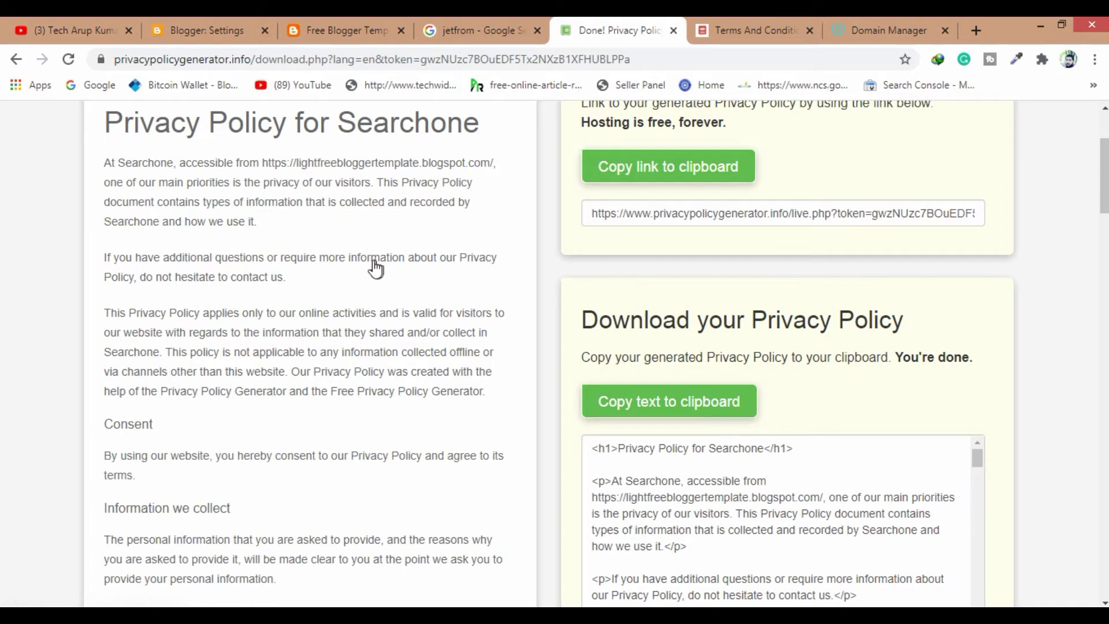
{"action": "scroll", "coordinate": [374, 268], "scroll_direction": "up", "scroll_amount": 3}
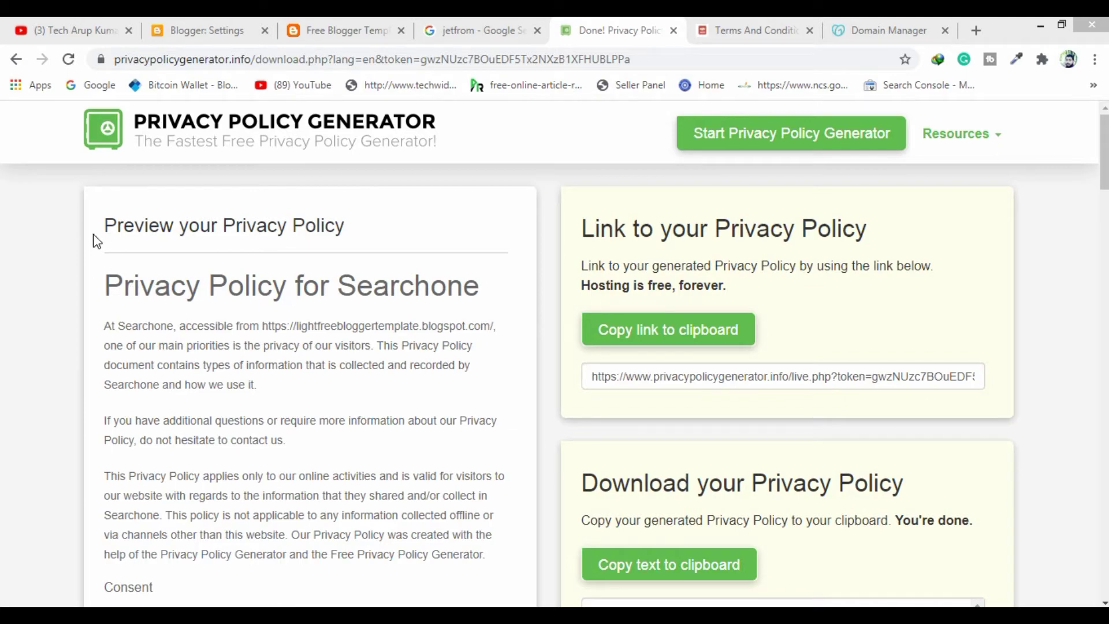
{"action": "left_click_drag", "start_coordinate": [105, 286], "coordinate": [301, 601]}
{"action": "left_click_drag", "start_coordinate": [301, 601], "coordinate": [302, 582]}
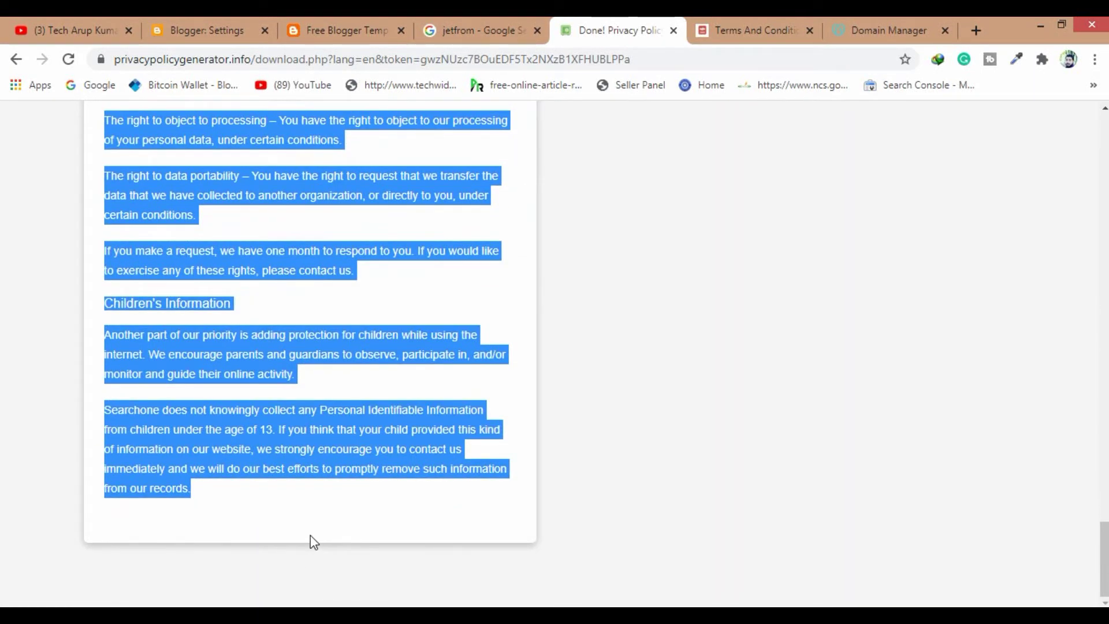
Open the blog's Privacy Policy page for editing from the Pages list
{"action": "left_click", "coordinate": [206, 27]}
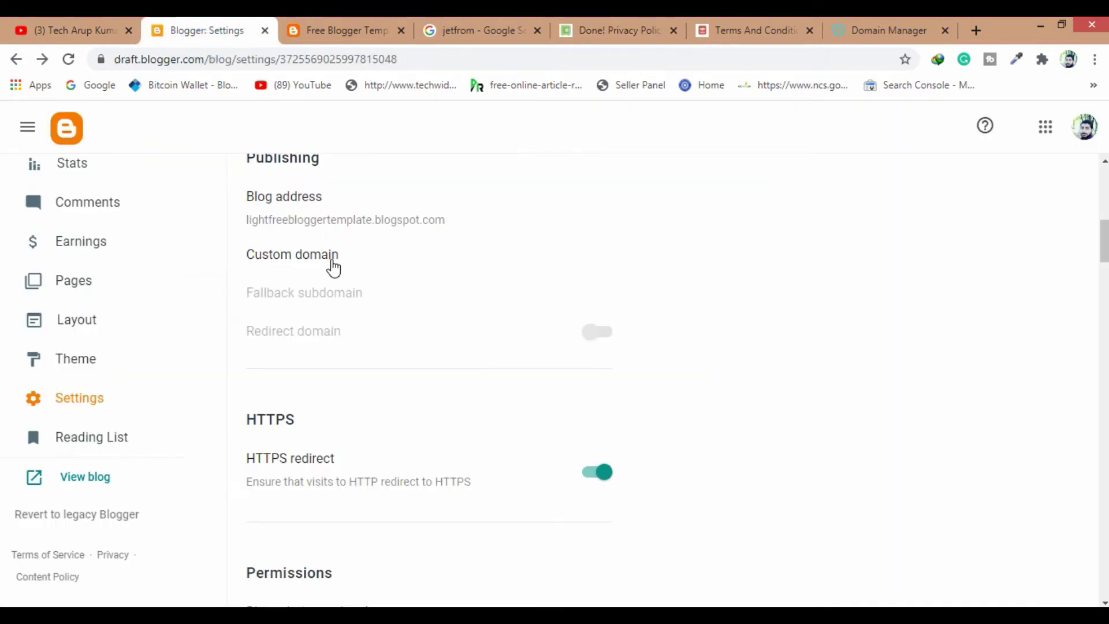
{"action": "left_click", "coordinate": [76, 285]}
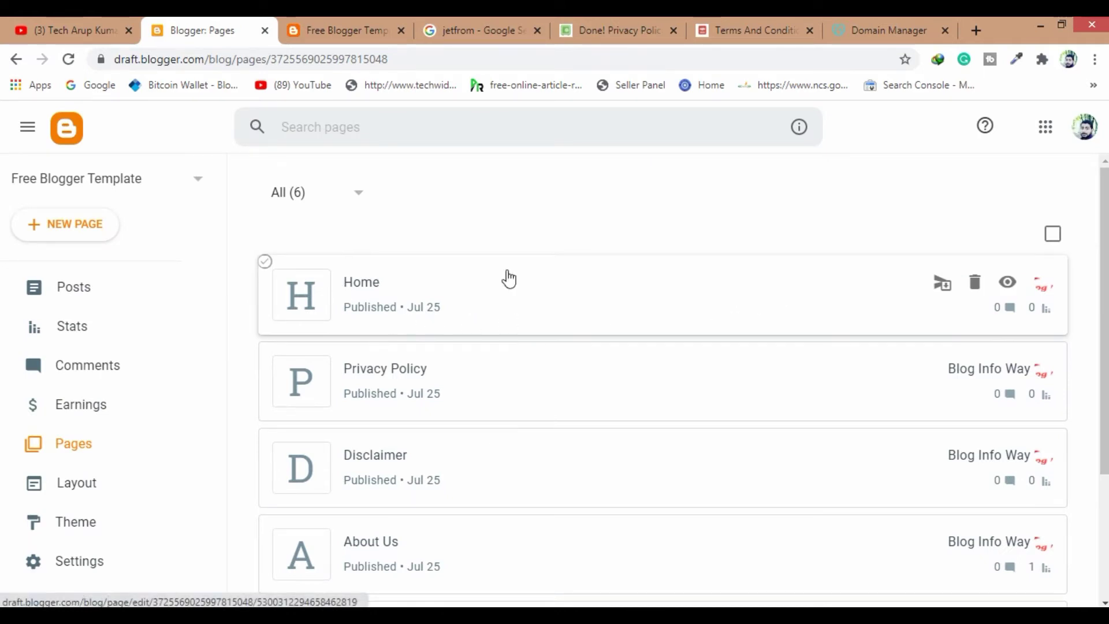
{"action": "scroll", "coordinate": [413, 265], "scroll_direction": "down", "scroll_amount": 2}
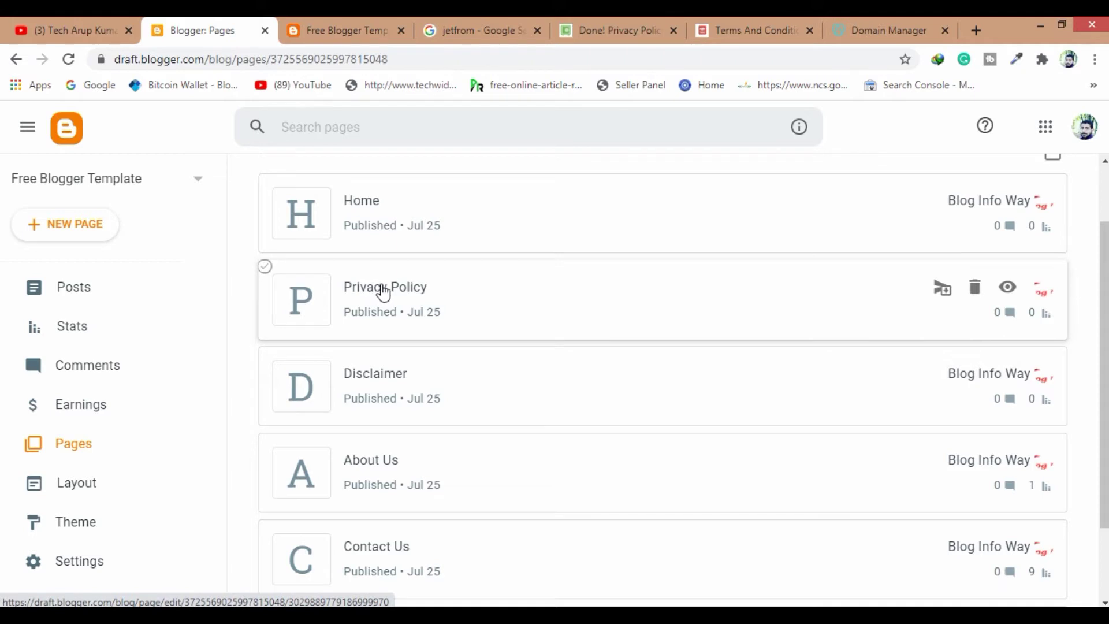
{"action": "left_click", "coordinate": [385, 289]}
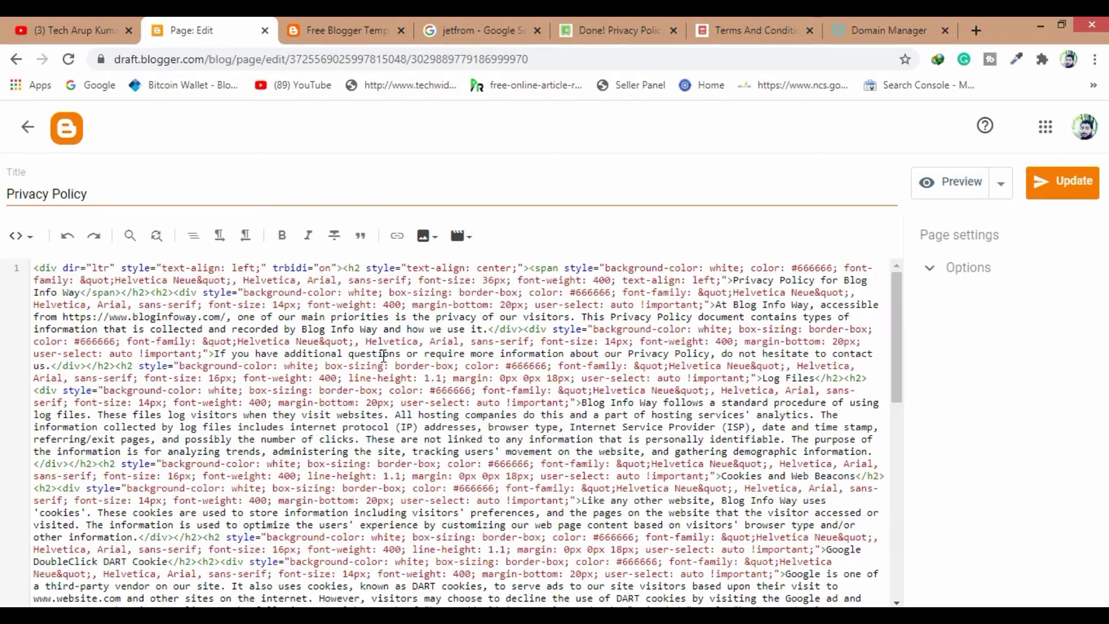
Switch the page to Compose view, review its content, and return to the pages list
{"action": "left_click", "coordinate": [20, 236]}
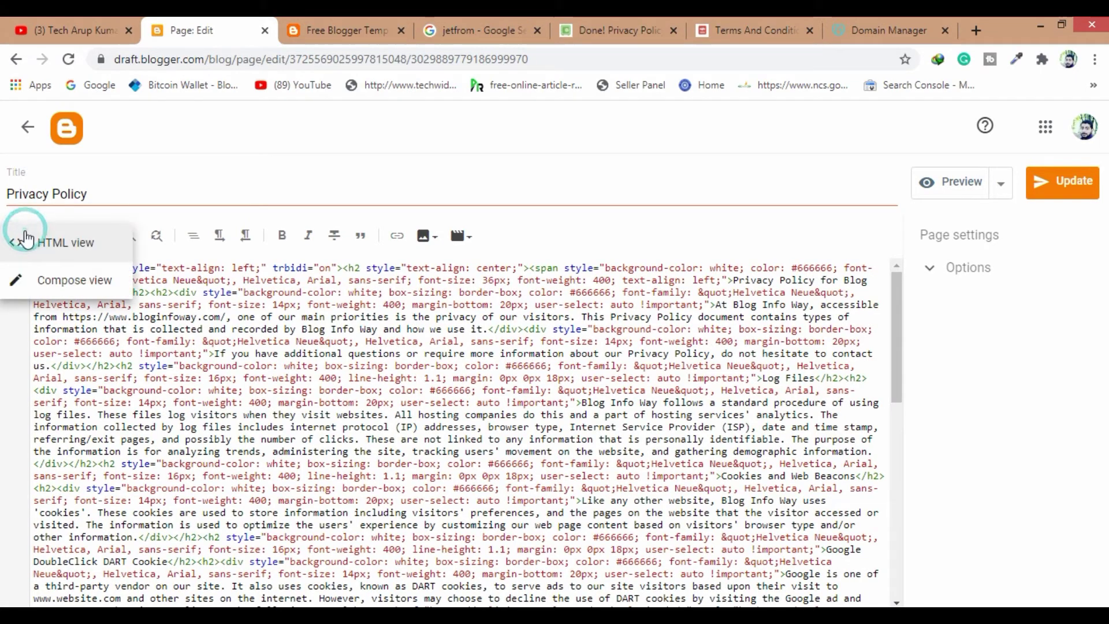
{"action": "left_click", "coordinate": [62, 286]}
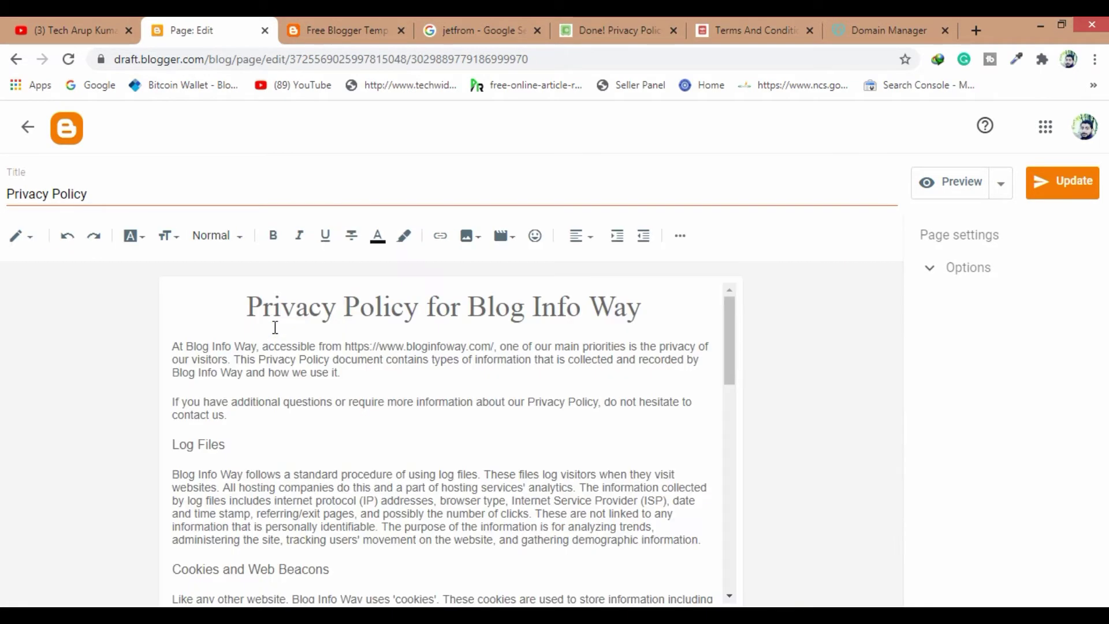
{"action": "scroll", "coordinate": [453, 386], "scroll_direction": "down", "scroll_amount": 4}
{"action": "scroll", "coordinate": [453, 386], "scroll_direction": "up", "scroll_amount": 4}
{"action": "scroll", "coordinate": [454, 386], "scroll_direction": "down", "scroll_amount": 1}
{"action": "scroll", "coordinate": [454, 386], "scroll_direction": "down", "scroll_amount": 1}
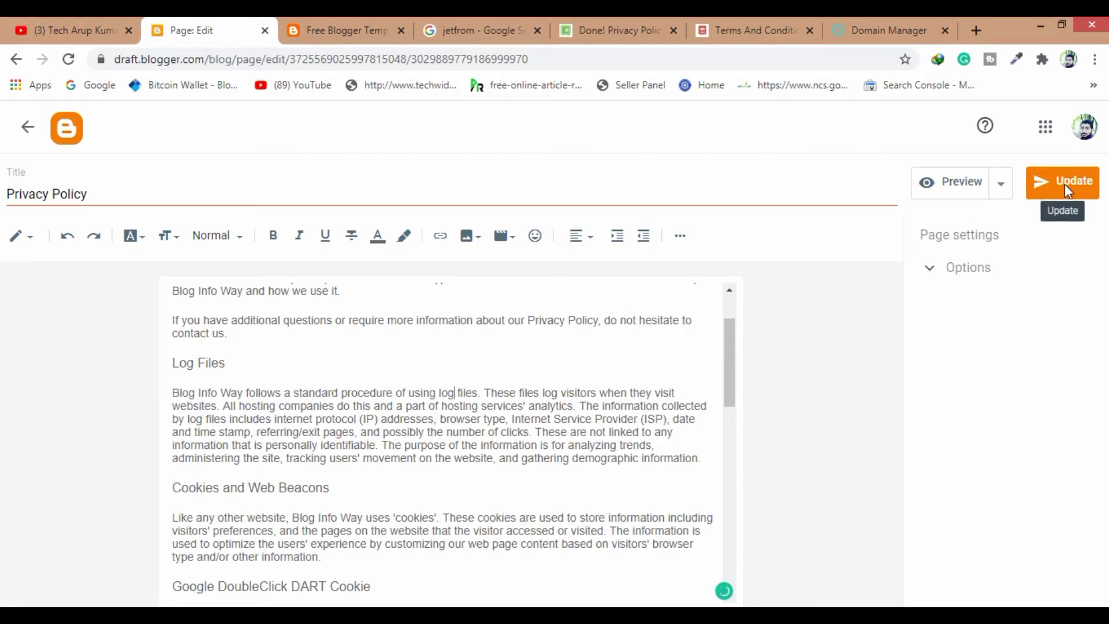
{"action": "left_click", "coordinate": [22, 129]}
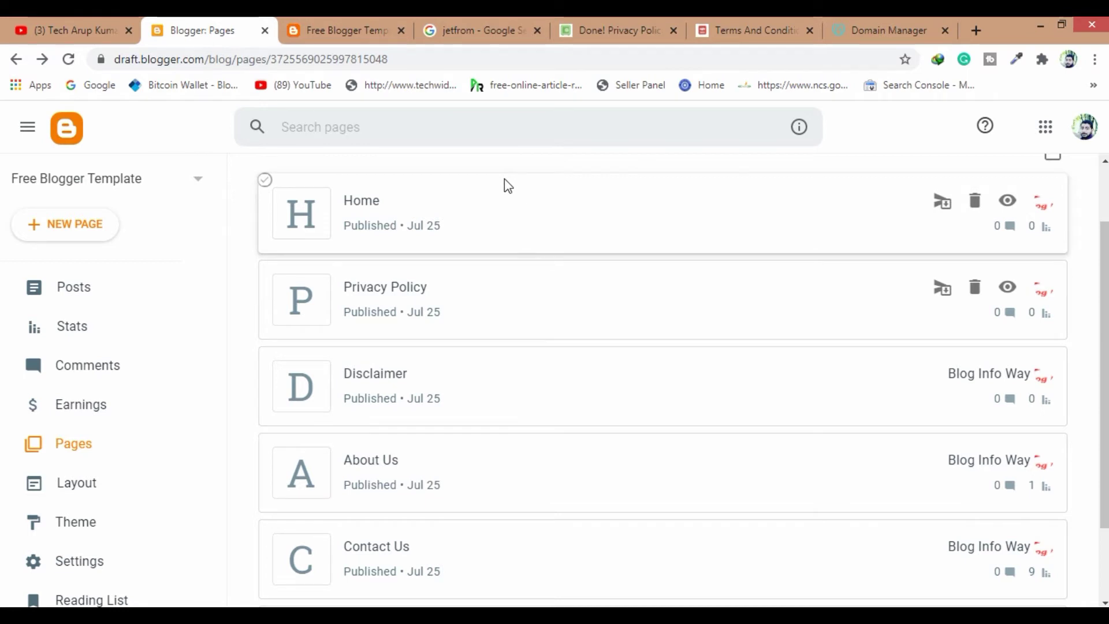
Enter Searchone as both the company name and website name in the Terms and Conditions Generator
{"action": "left_click", "coordinate": [758, 22]}
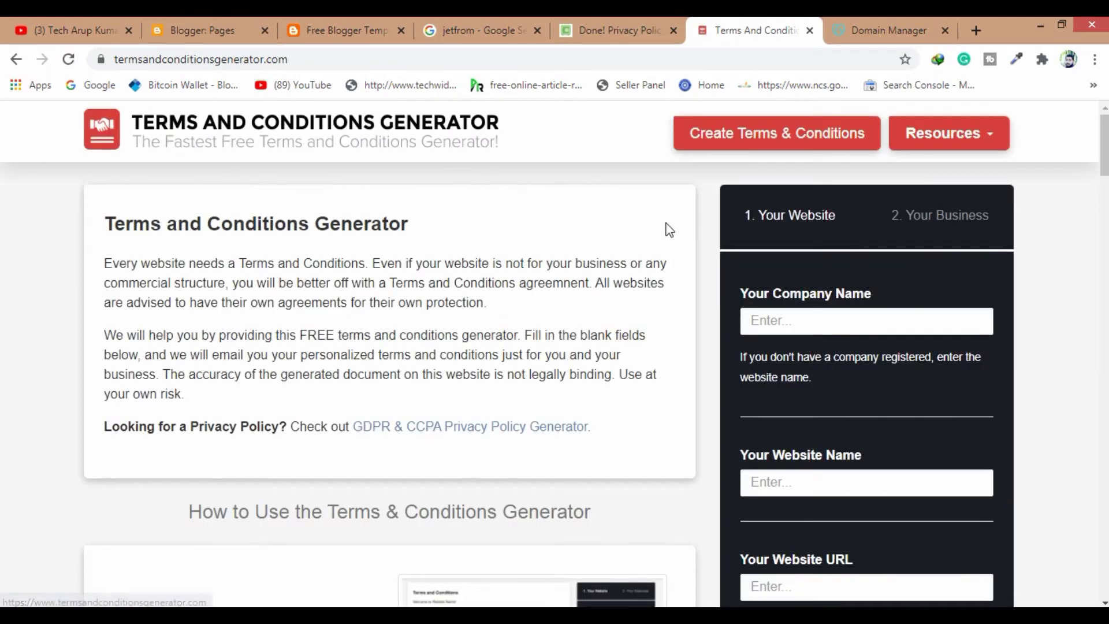
{"action": "scroll", "coordinate": [794, 329], "scroll_direction": "down", "scroll_amount": 1}
{"action": "left_click", "coordinate": [790, 239]}
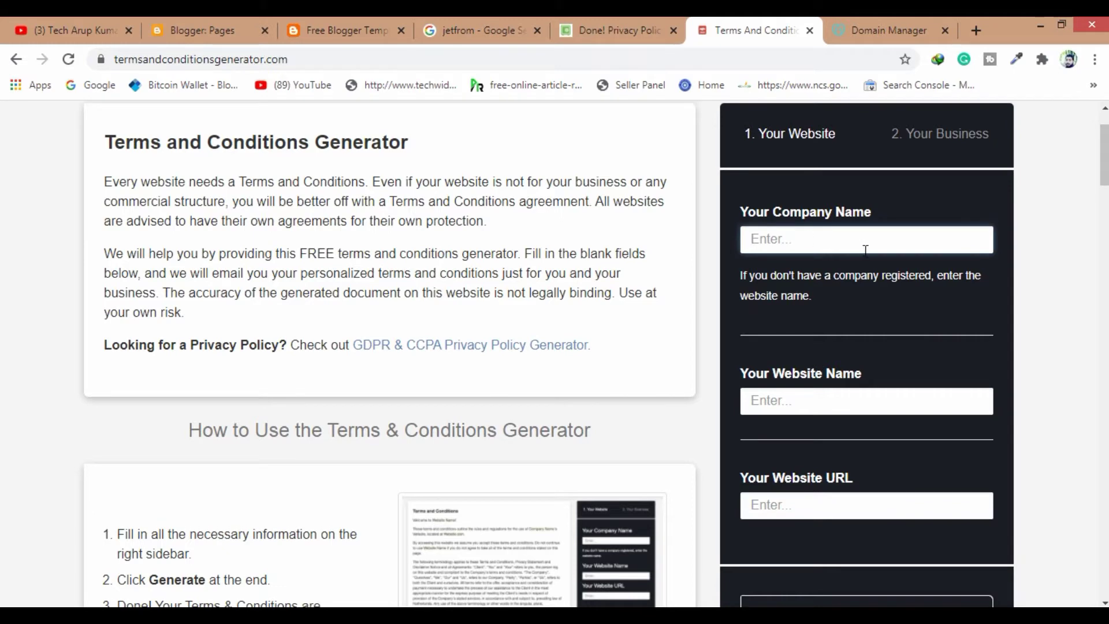
{"action": "left_click", "coordinate": [809, 239]}
{"action": "type", "text": "SaSa"}
{"action": "key", "text": "BackSpace"}
{"action": "key", "text": "BackSpace"}
{"action": "key", "text": "BackSpace"}
{"action": "left_click_drag", "start_coordinate": [836, 241], "coordinate": [732, 250]}
{"action": "key", "text": "ctrl+c"}
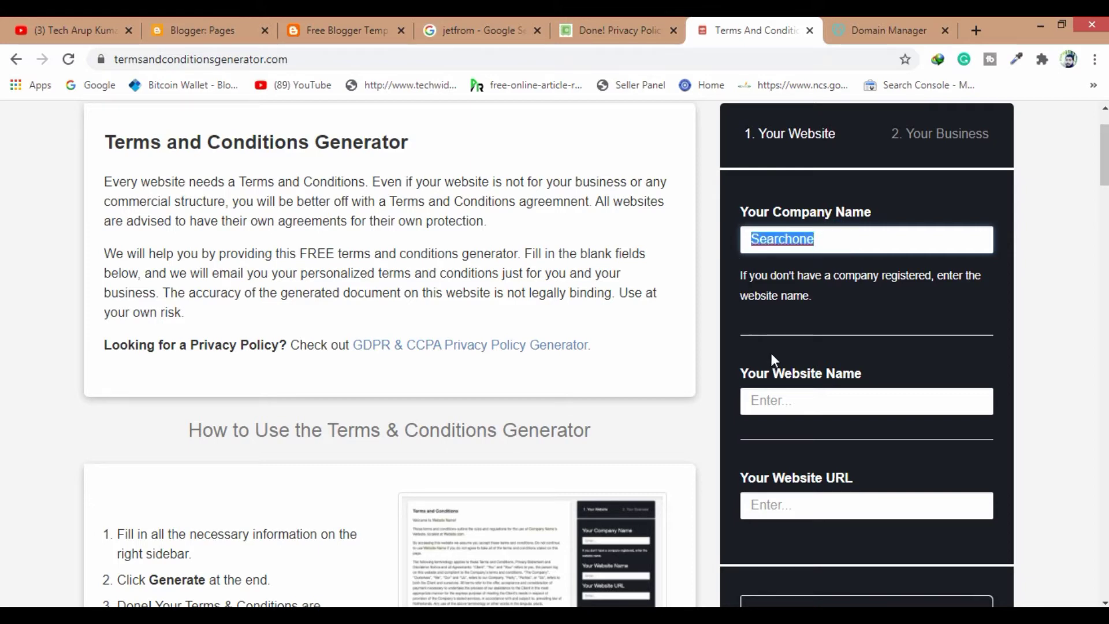
{"action": "left_click", "coordinate": [801, 406]}
{"action": "key", "text": "ctrl+v"}
{"action": "scroll", "coordinate": [831, 399], "scroll_direction": "down", "scroll_amount": 5}
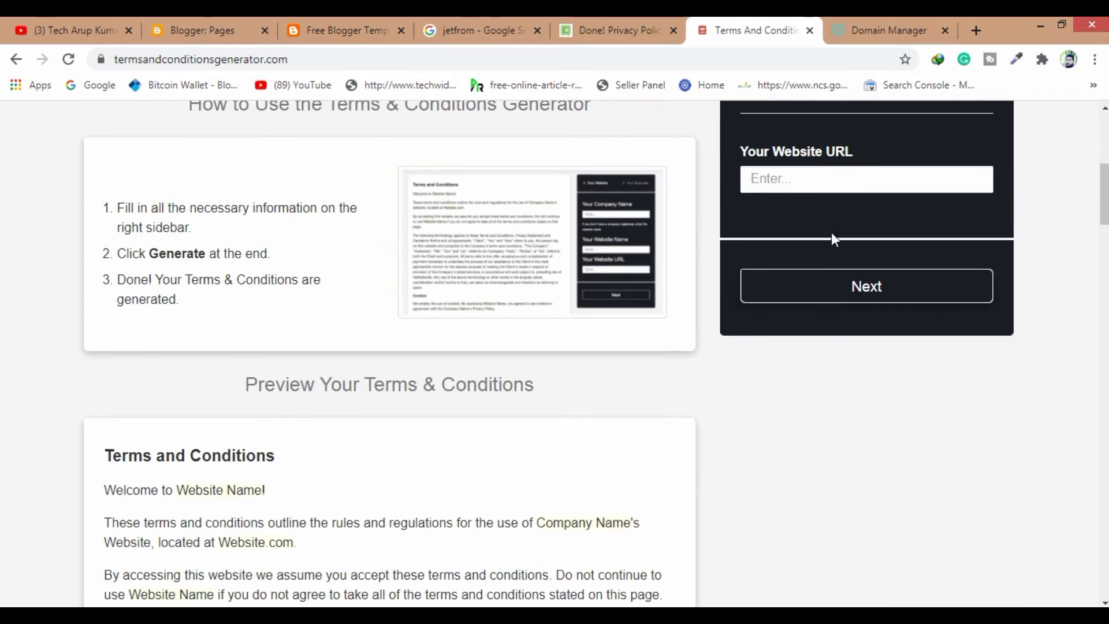
Copy the blog's web address and paste it as the website URL, then continue
{"action": "left_click", "coordinate": [324, 30]}
{"action": "left_click", "coordinate": [215, 58]}
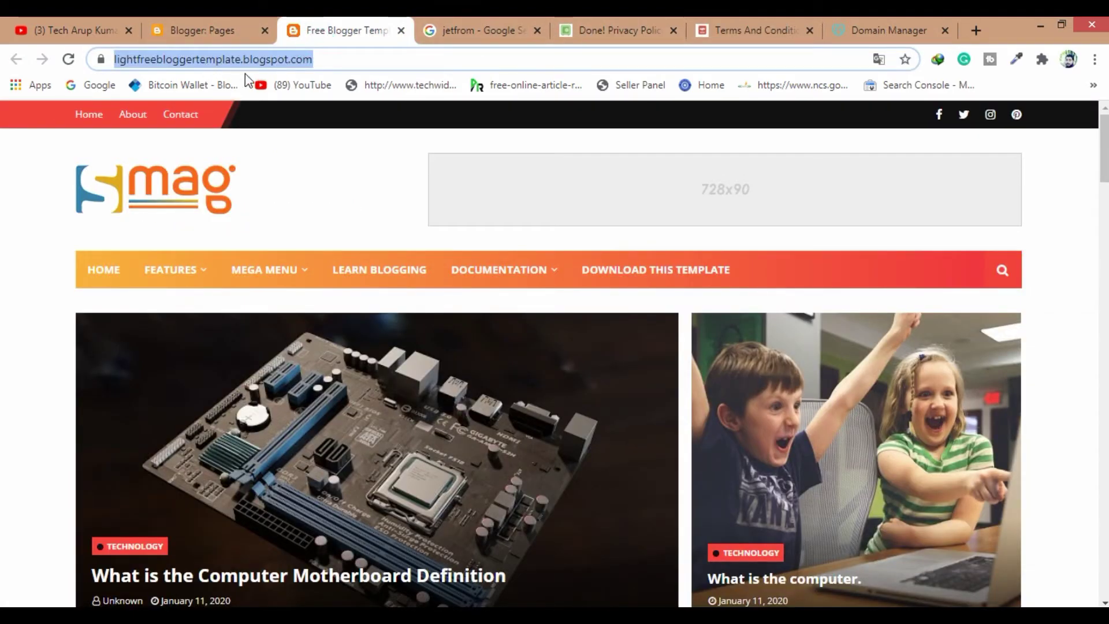
{"action": "left_click", "coordinate": [352, 50]}
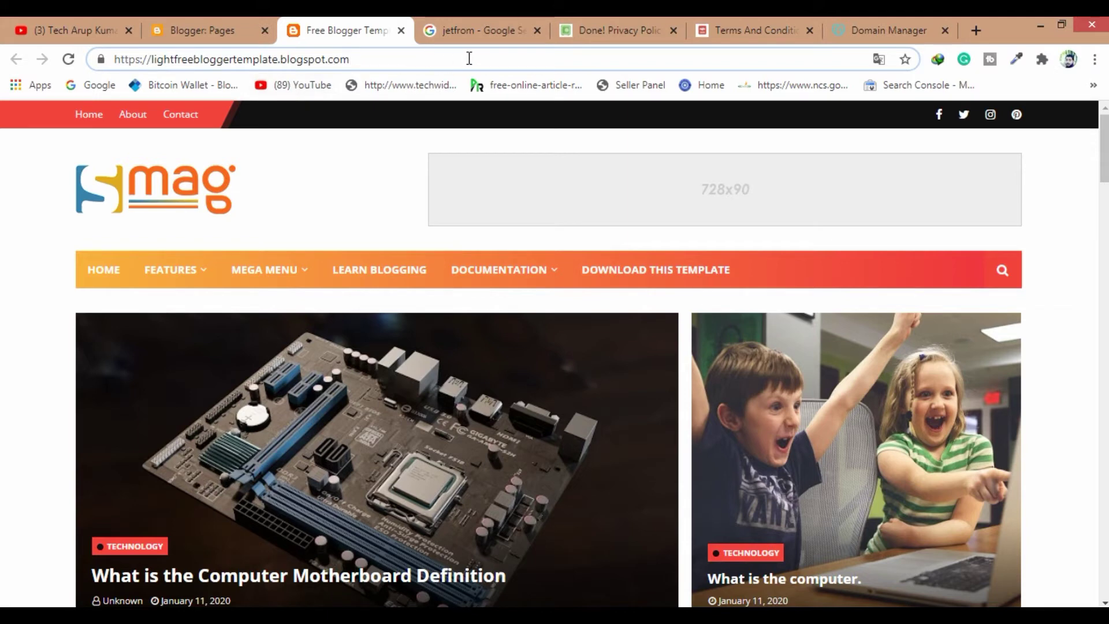
{"action": "left_click", "coordinate": [740, 28]}
{"action": "type", "text": "https://sjhfreebloggertemplate.blogspot.com/"}
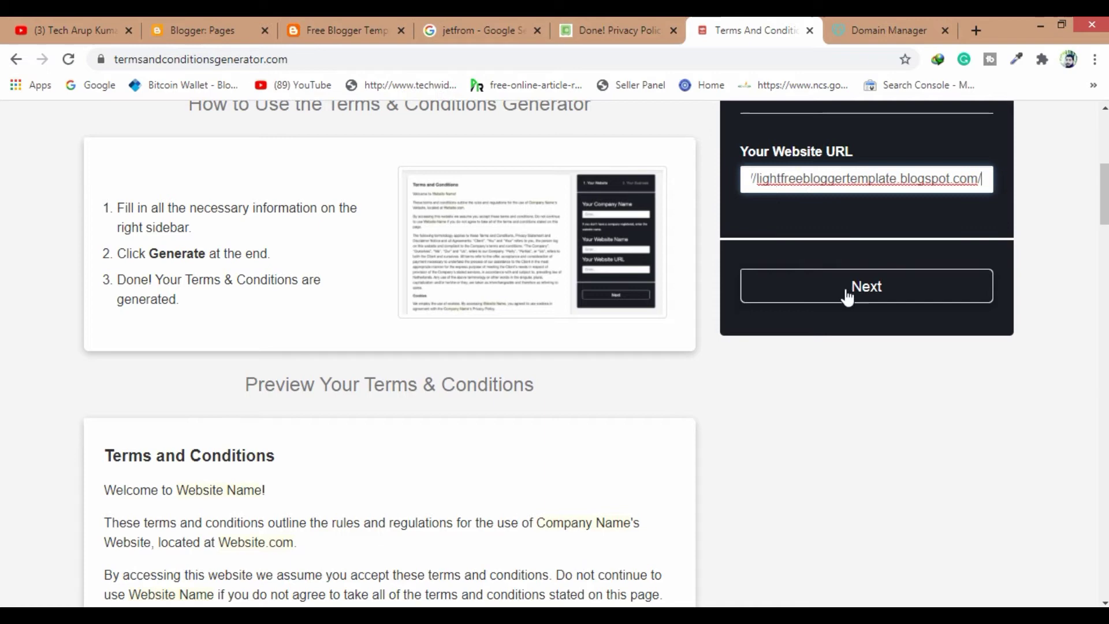
{"action": "left_click", "coordinate": [865, 287]}
Set the business location to India, with Tripura as the state
{"action": "left_click", "coordinate": [861, 238]}
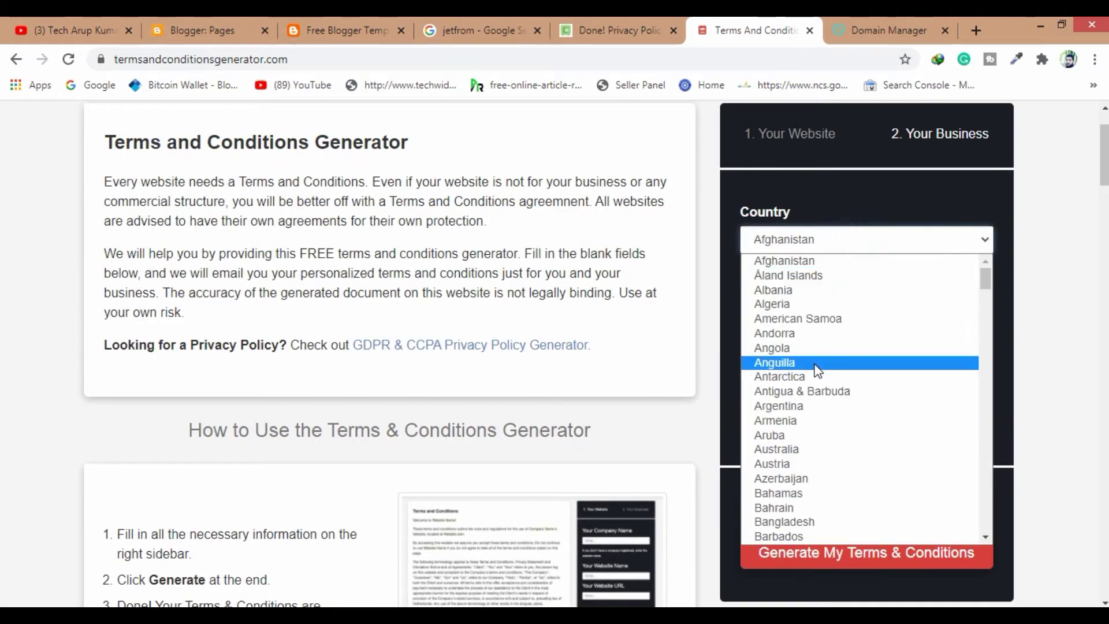
{"action": "scroll", "coordinate": [813, 426], "scroll_direction": "down", "scroll_amount": 10}
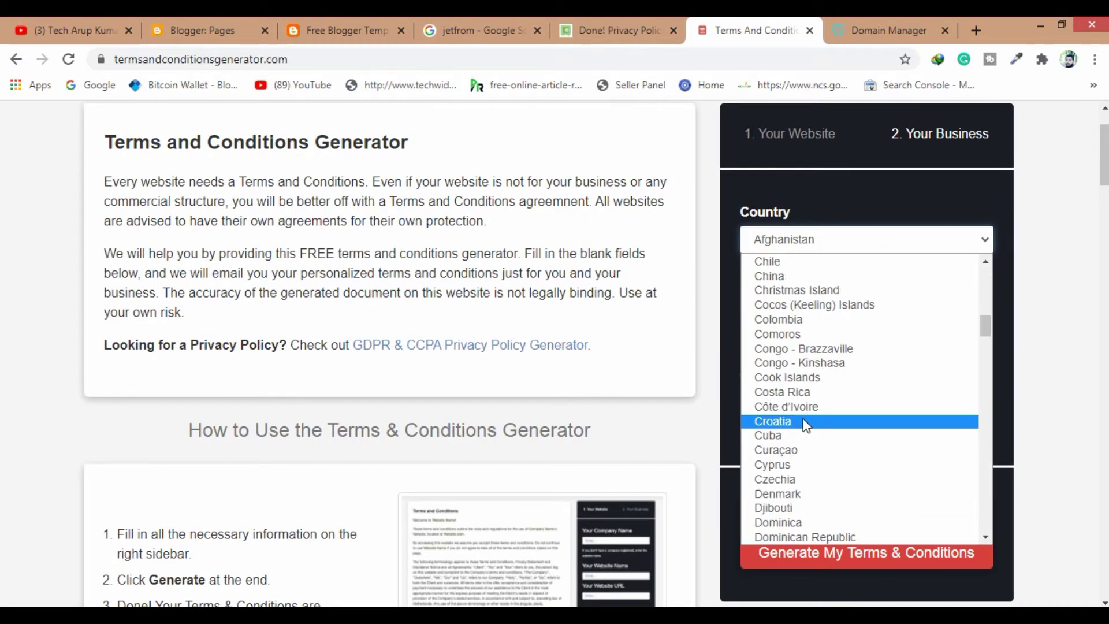
{"action": "scroll", "coordinate": [806, 425], "scroll_direction": "down", "scroll_amount": 5}
{"action": "scroll", "coordinate": [805, 423], "scroll_direction": "down", "scroll_amount": 3}
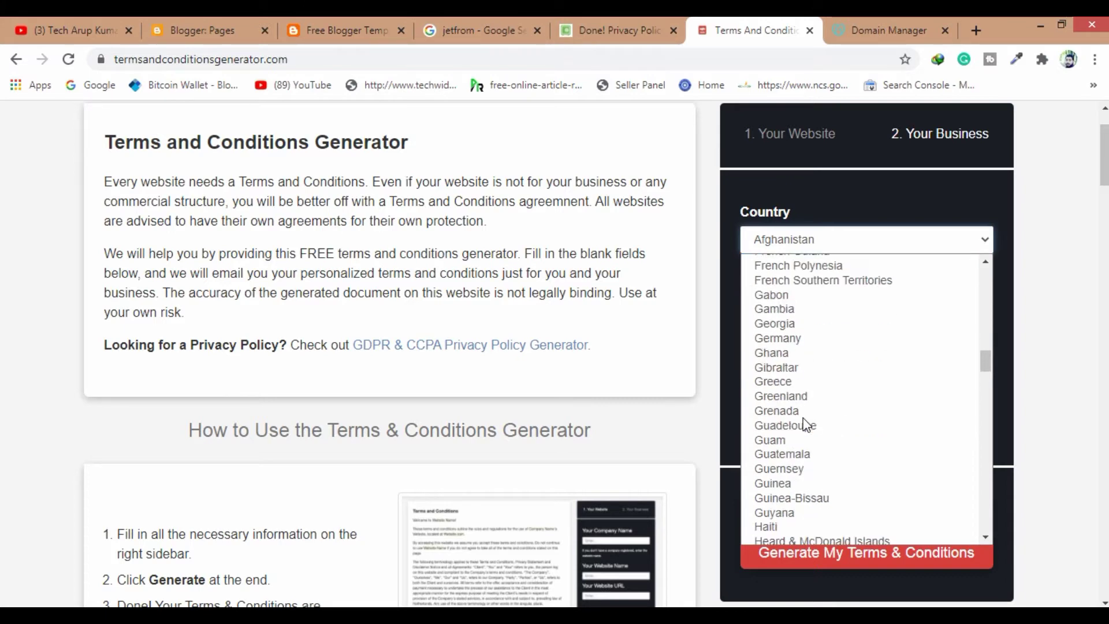
{"action": "scroll", "coordinate": [796, 395], "scroll_direction": "down", "scroll_amount": 3}
{"action": "scroll", "coordinate": [796, 395], "scroll_direction": "down", "scroll_amount": 3}
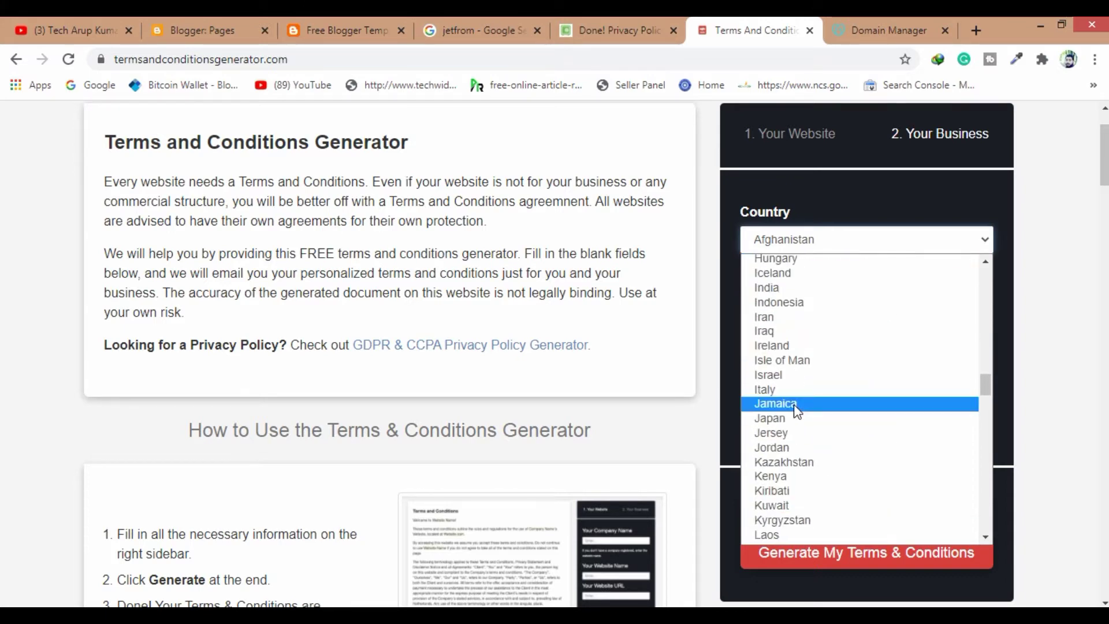
{"action": "left_click", "coordinate": [785, 292]}
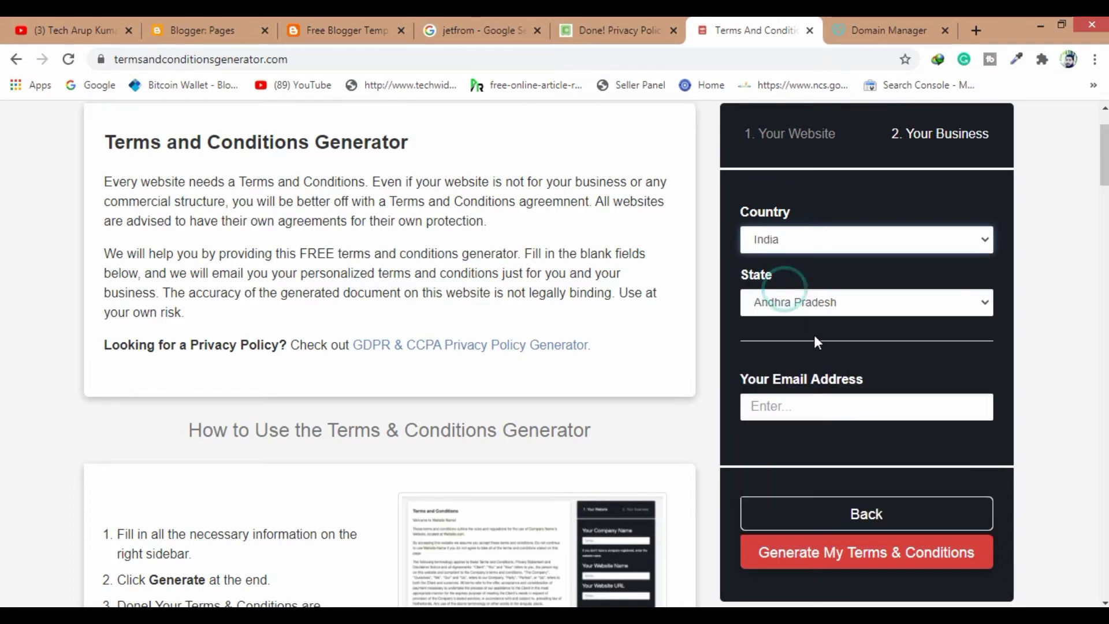
{"action": "left_click", "coordinate": [819, 303]}
{"action": "scroll", "coordinate": [813, 520], "scroll_direction": "down", "scroll_amount": 3}
{"action": "left_click", "coordinate": [774, 563]}
Fill in the saved contact e-mail, generate the terms, and select the whole generated text
{"action": "left_click", "coordinate": [797, 411]}
{"action": "left_click", "coordinate": [800, 443]}
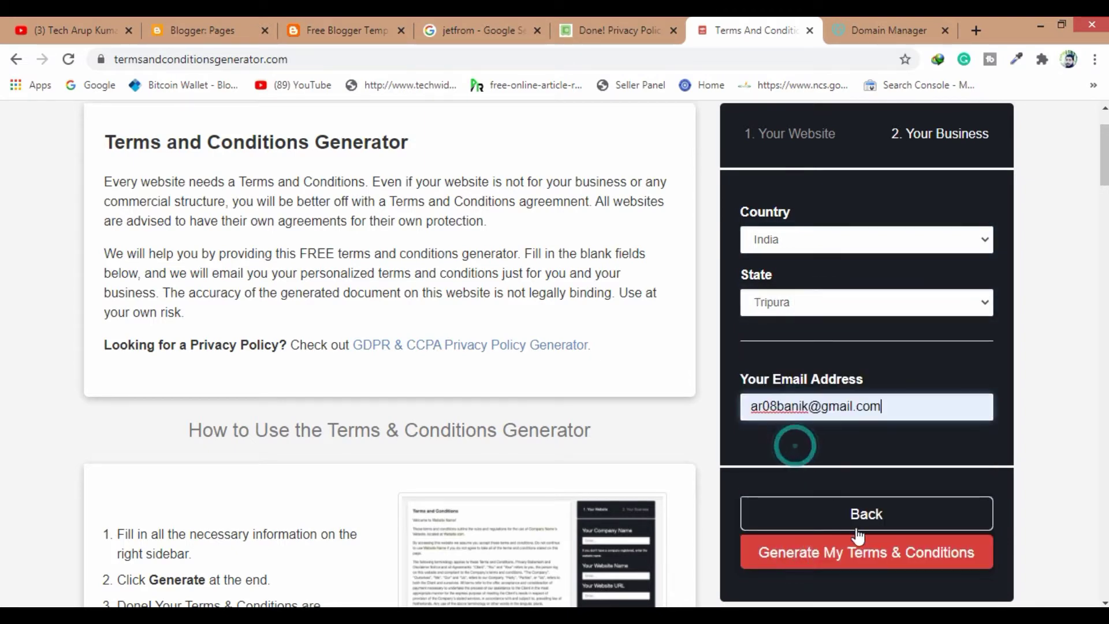
{"action": "left_click", "coordinate": [887, 553]}
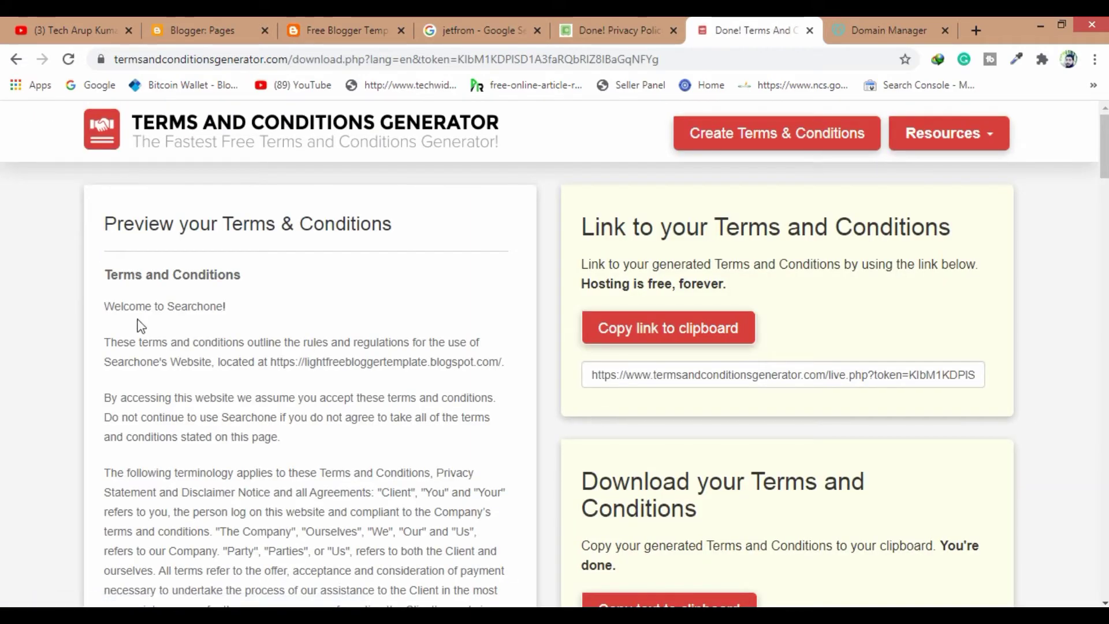
{"action": "left_click_drag", "start_coordinate": [107, 271], "coordinate": [346, 605]}
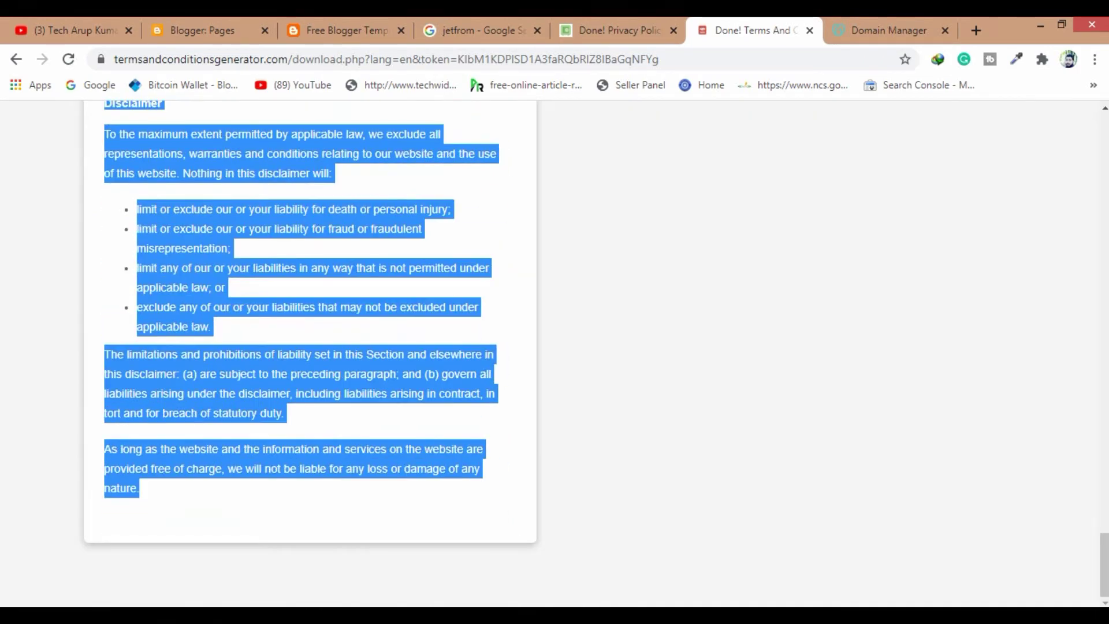
Open the published Terms and conditions page from the Pages list to check it, then go back
{"action": "left_click", "coordinate": [228, 31]}
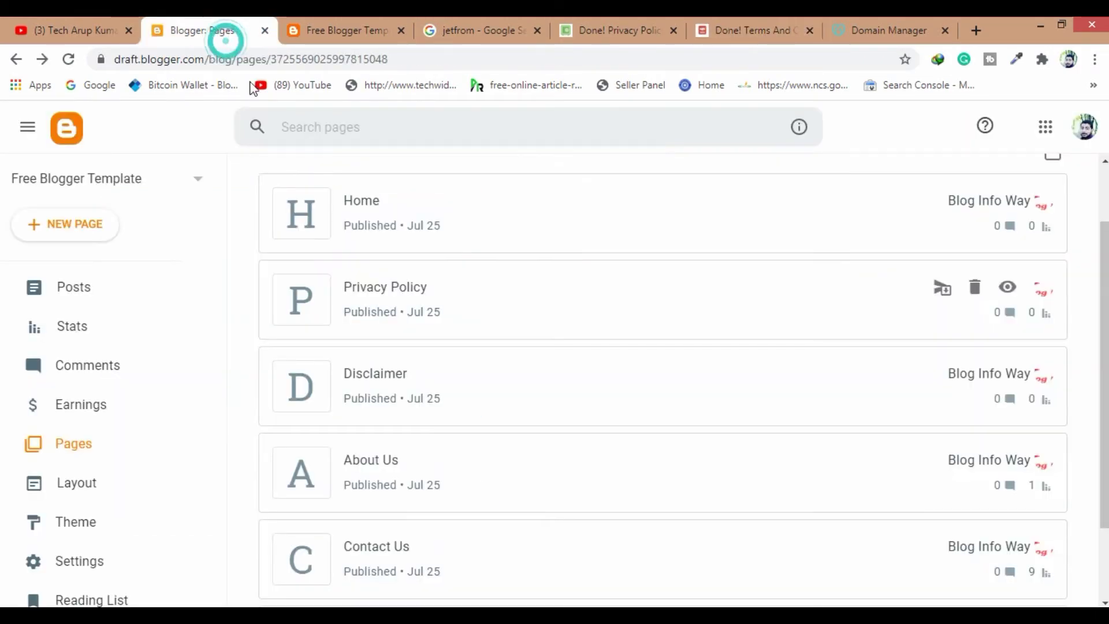
{"action": "scroll", "coordinate": [403, 515], "scroll_direction": "down", "scroll_amount": 2}
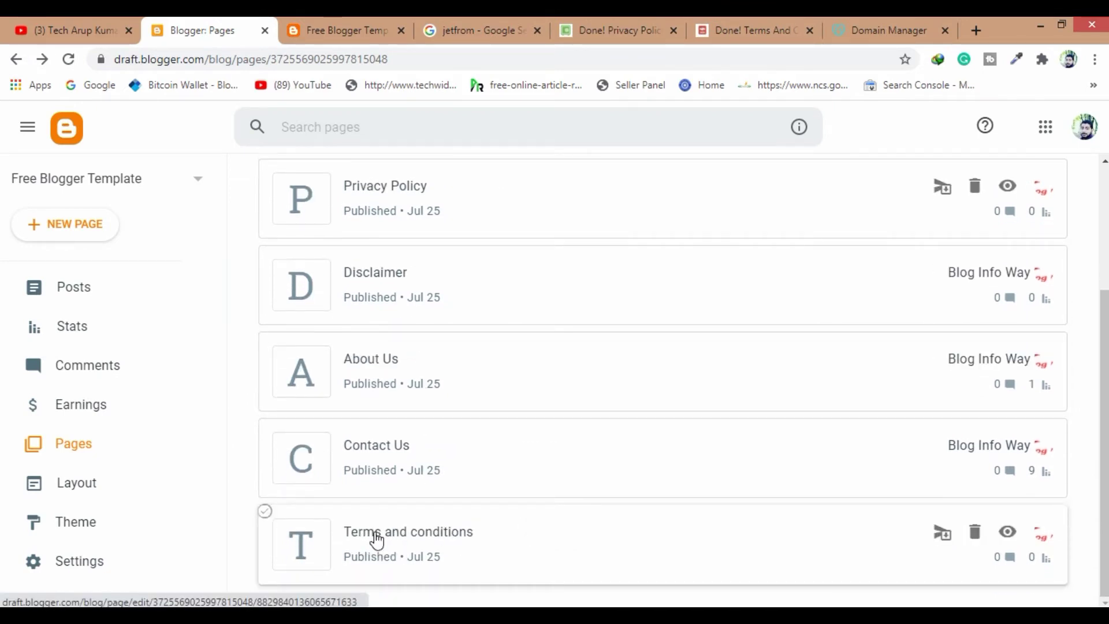
{"action": "left_click", "coordinate": [396, 534]}
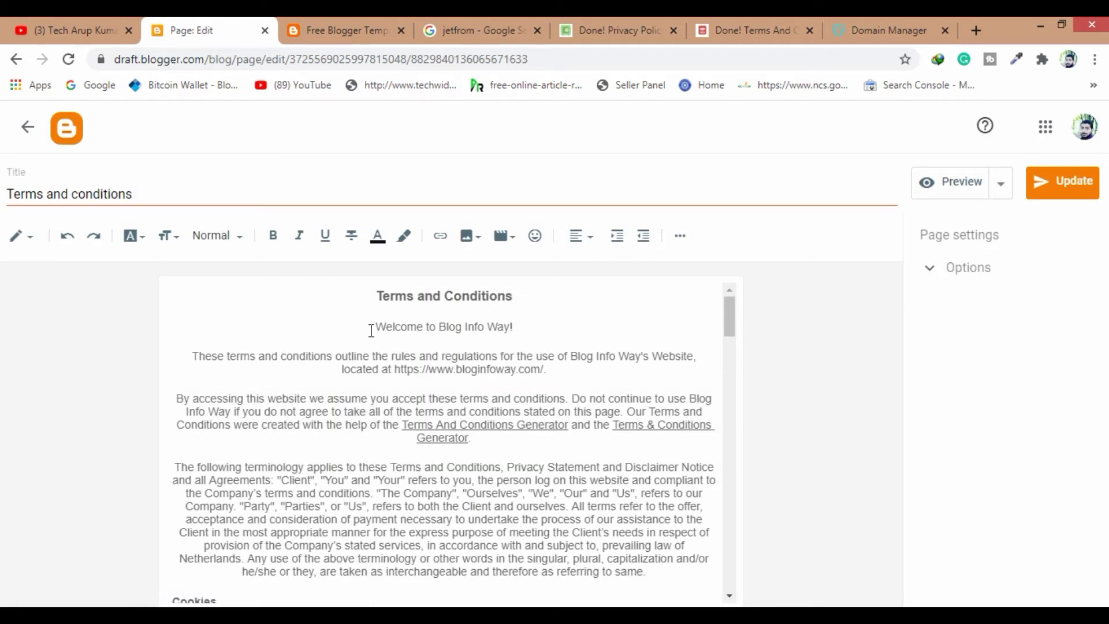
{"action": "left_click", "coordinate": [26, 127]}
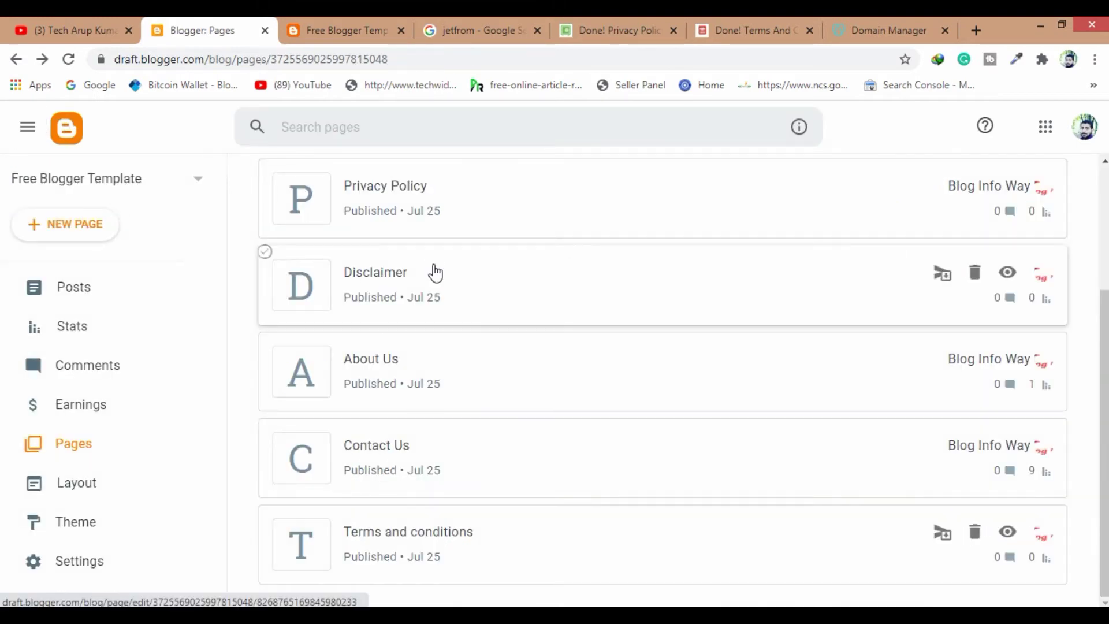
{"action": "left_click", "coordinate": [368, 361]}
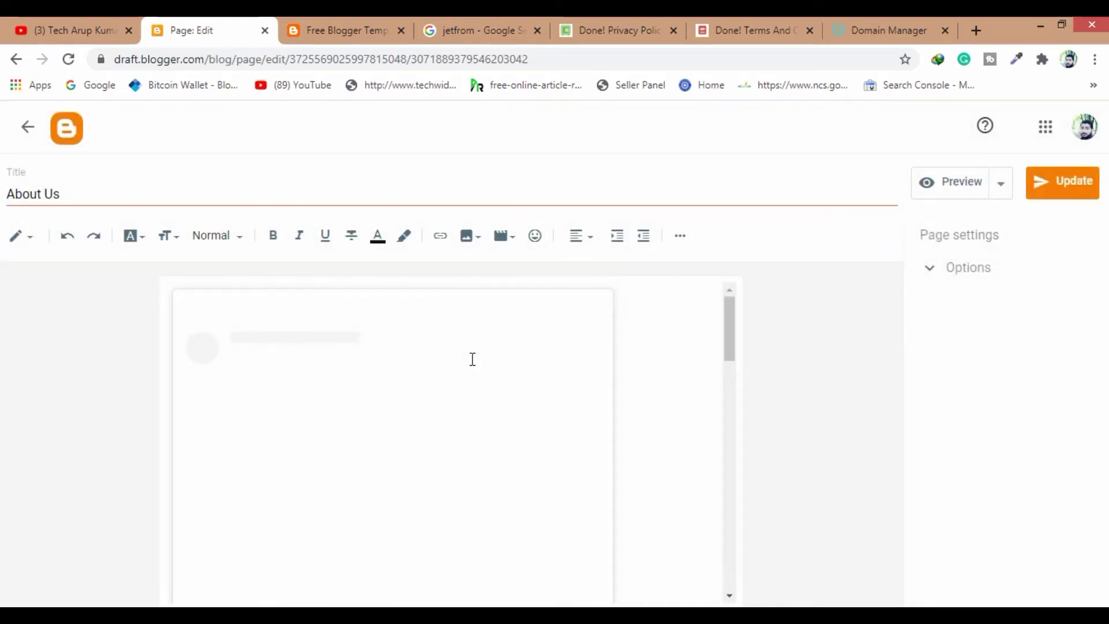
{"action": "scroll", "coordinate": [401, 409], "scroll_direction": "down", "scroll_amount": 3}
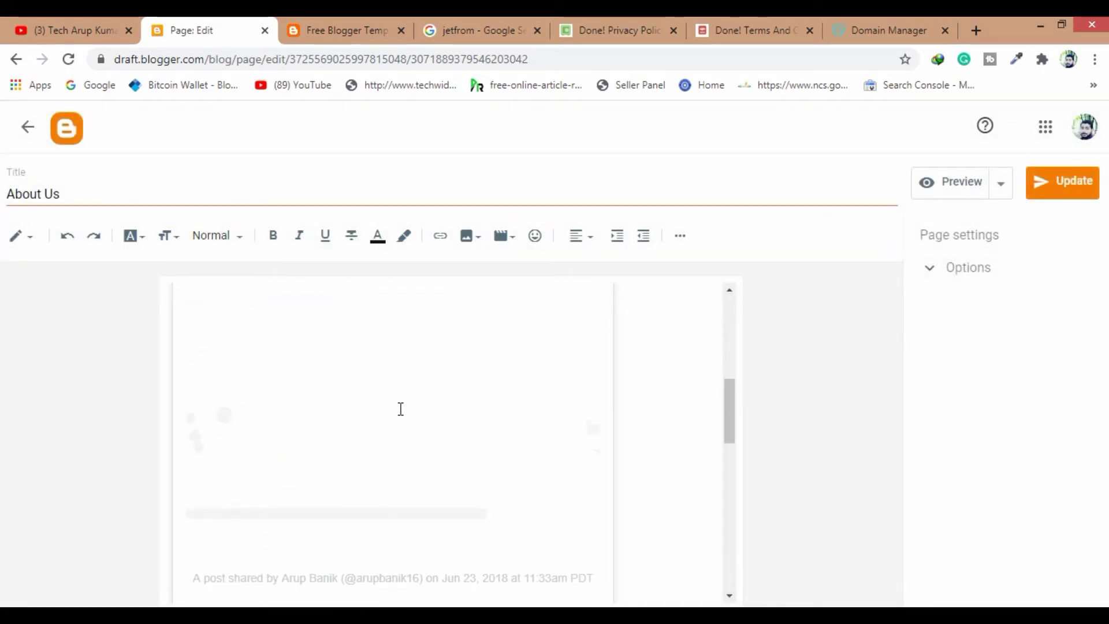
{"action": "scroll", "coordinate": [401, 408], "scroll_direction": "down", "scroll_amount": 10}
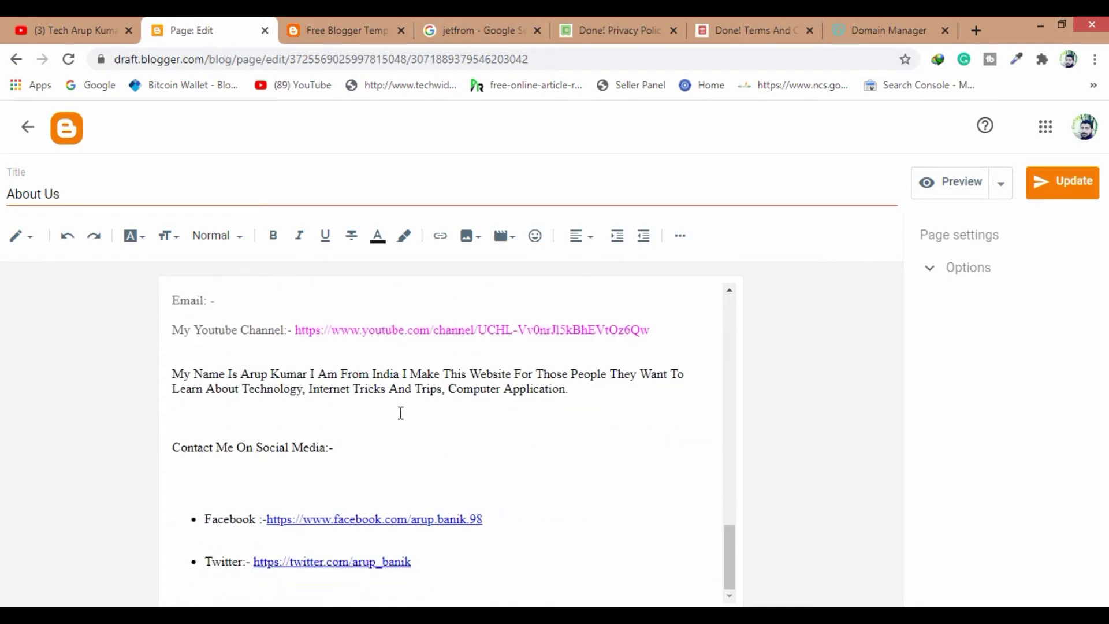
{"action": "scroll", "coordinate": [400, 412], "scroll_direction": "up", "scroll_amount": 12}
{"action": "scroll", "coordinate": [401, 414], "scroll_direction": "down", "scroll_amount": 10}
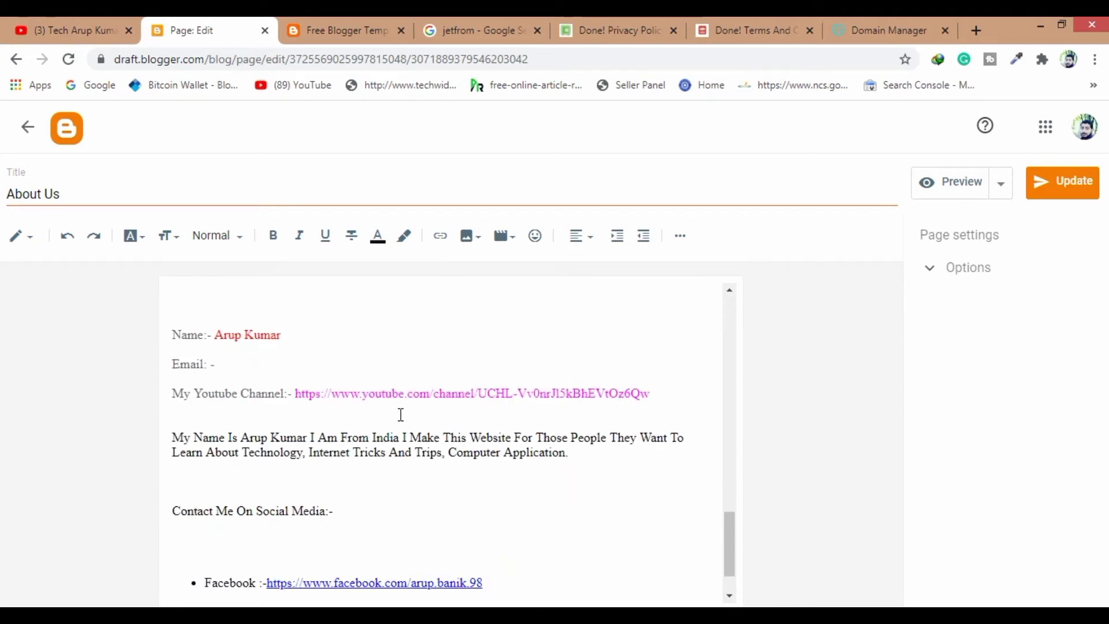
{"action": "scroll", "coordinate": [401, 415], "scroll_direction": "down", "scroll_amount": 1}
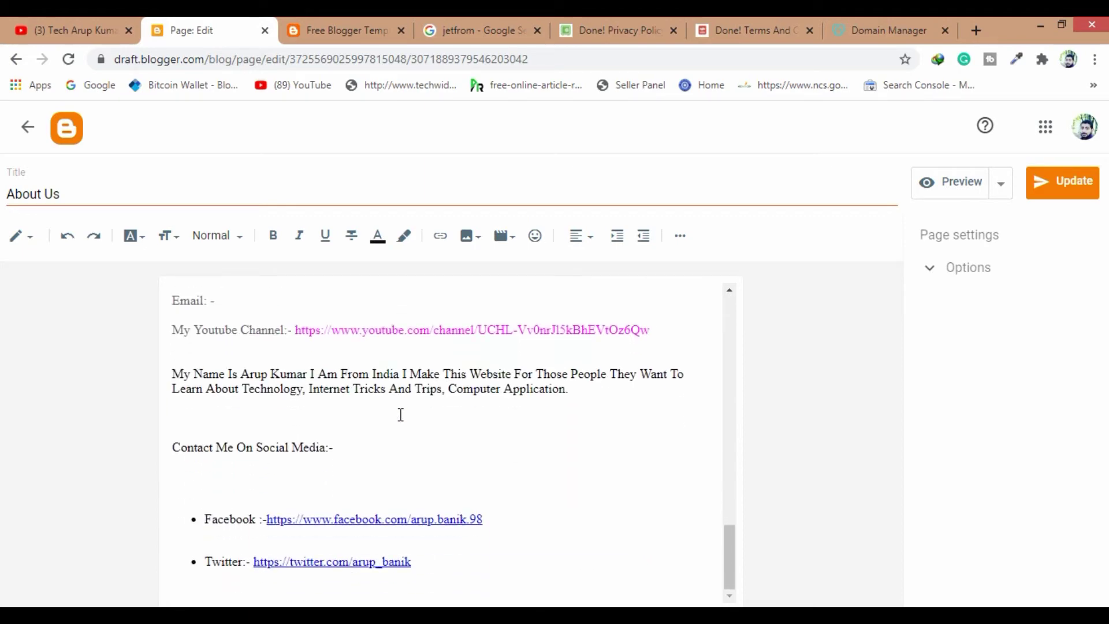
{"action": "scroll", "coordinate": [401, 415], "scroll_direction": "up", "scroll_amount": 12}
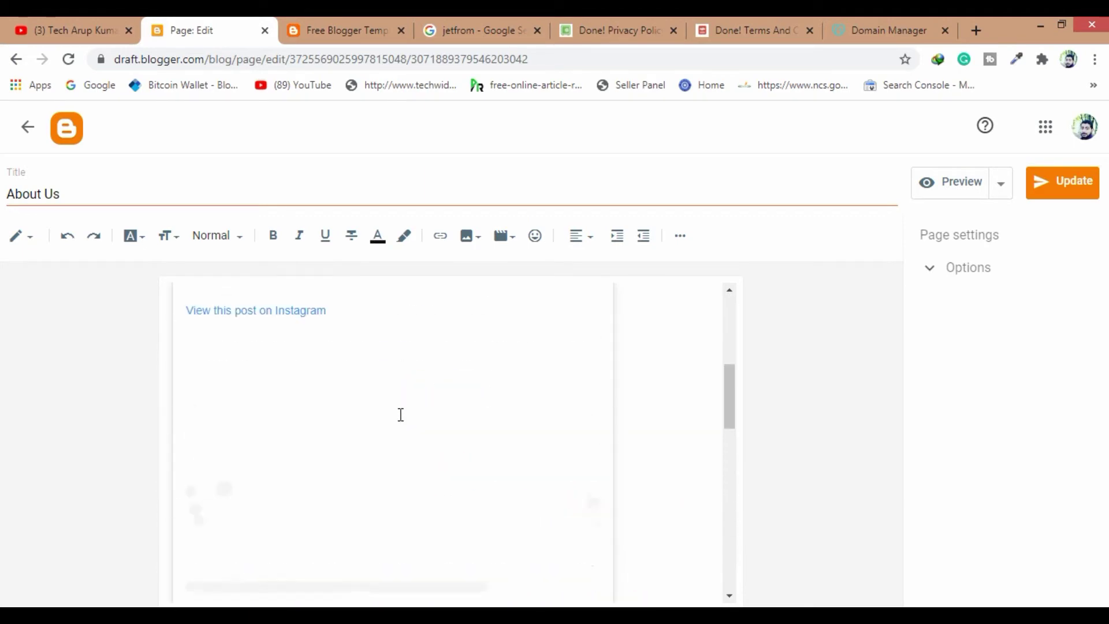
{"action": "left_click", "coordinate": [20, 136]}
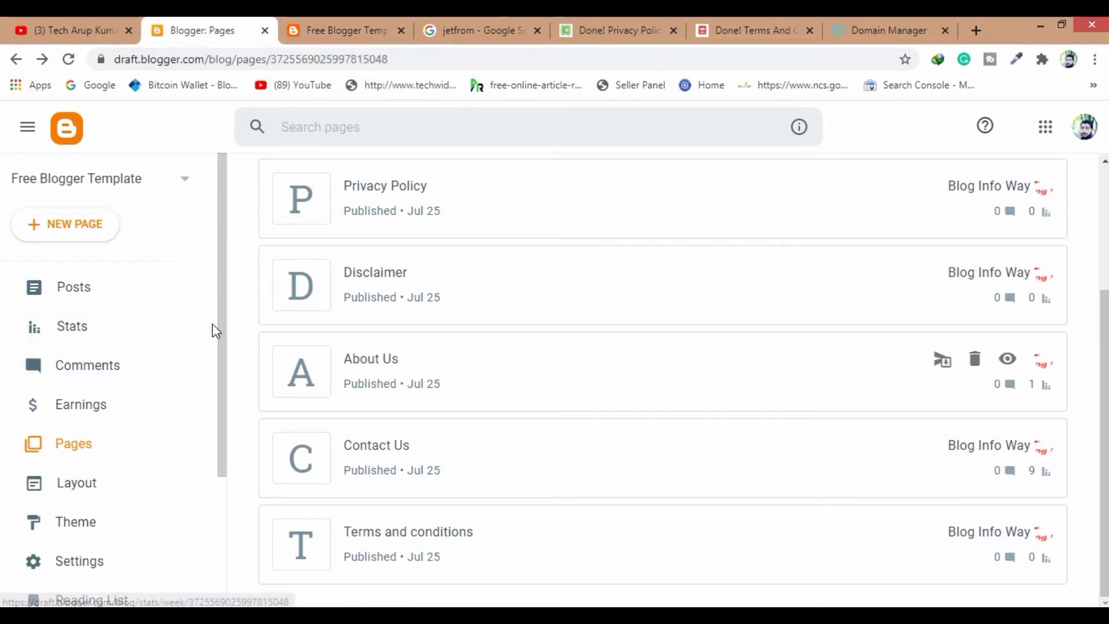
Open the blog Layout, glance at the live site, and edit the Top Navigation Link List gadget
{"action": "scroll", "coordinate": [215, 324], "scroll_direction": "down", "scroll_amount": 3}
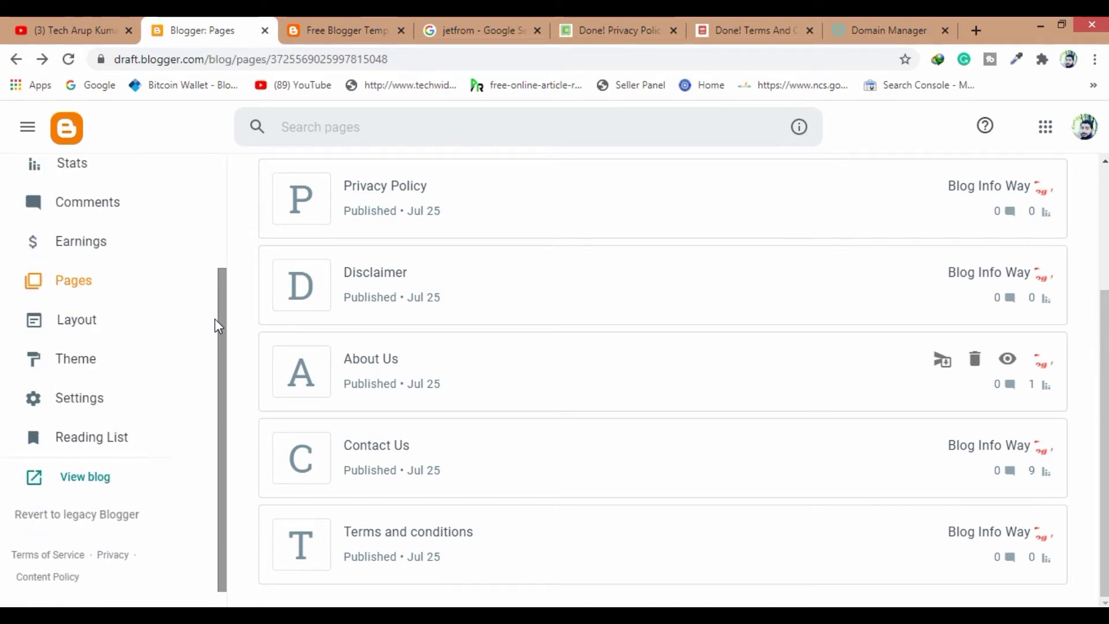
{"action": "left_click", "coordinate": [77, 321]}
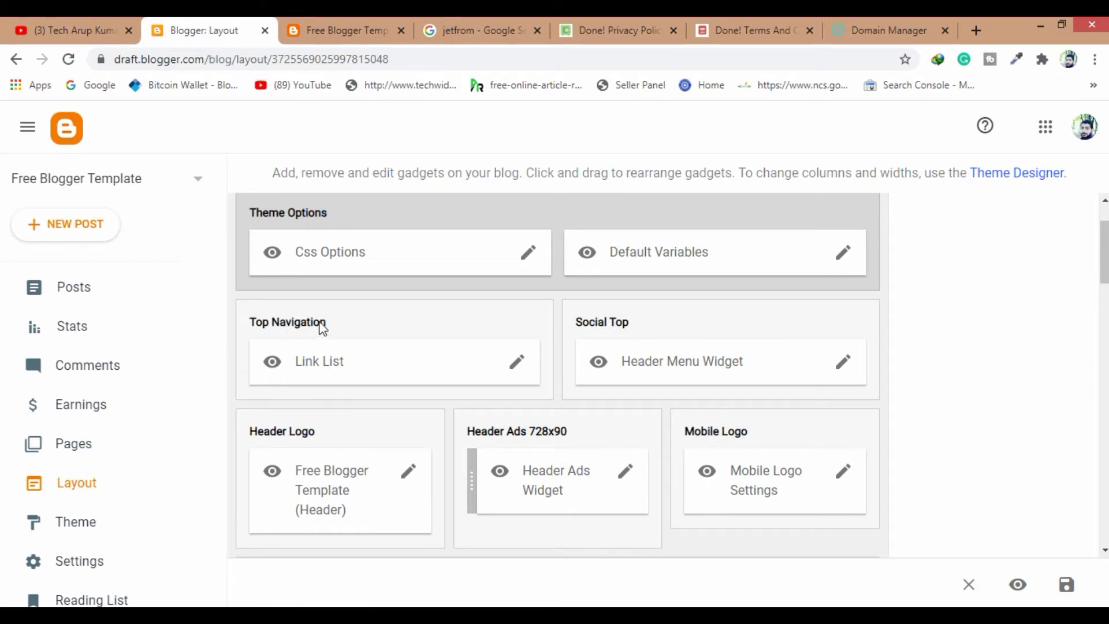
{"action": "left_click", "coordinate": [385, 23]}
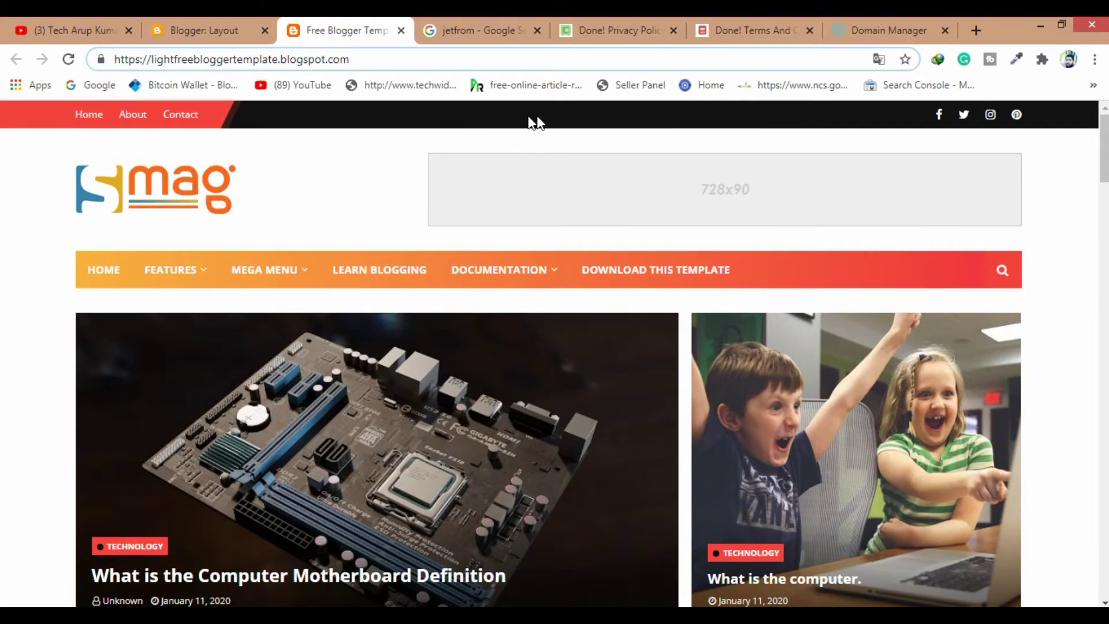
{"action": "left_click", "coordinate": [215, 21]}
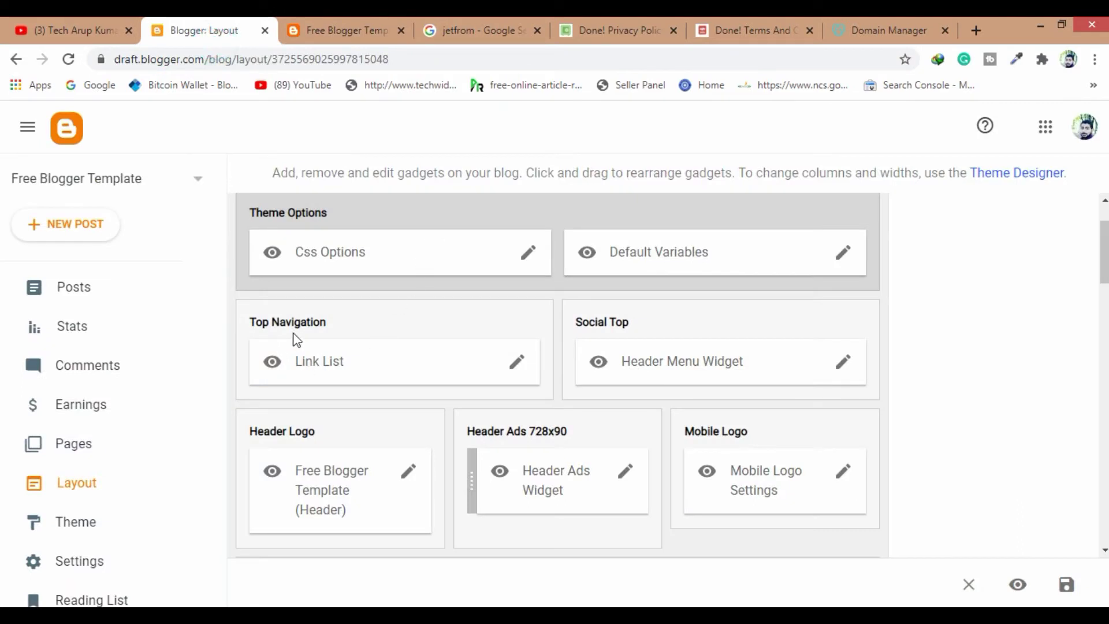
{"action": "left_click", "coordinate": [515, 363]}
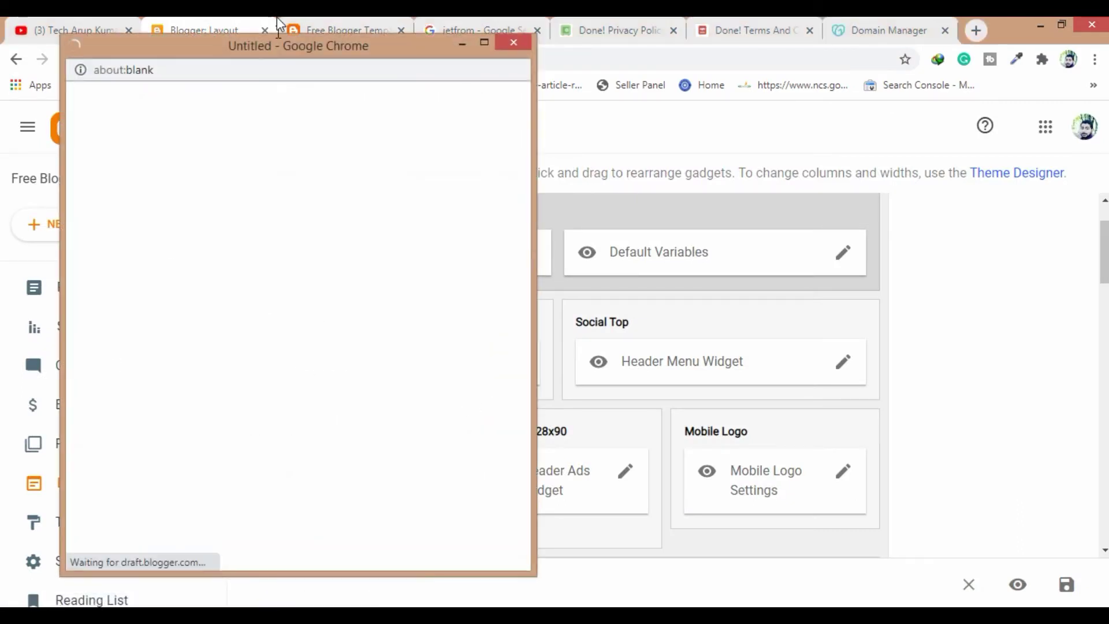
Replace the Home link's '/' URL with the blog's full homepage address and save it
{"action": "left_click_drag", "start_coordinate": [286, 45], "coordinate": [400, 49]}
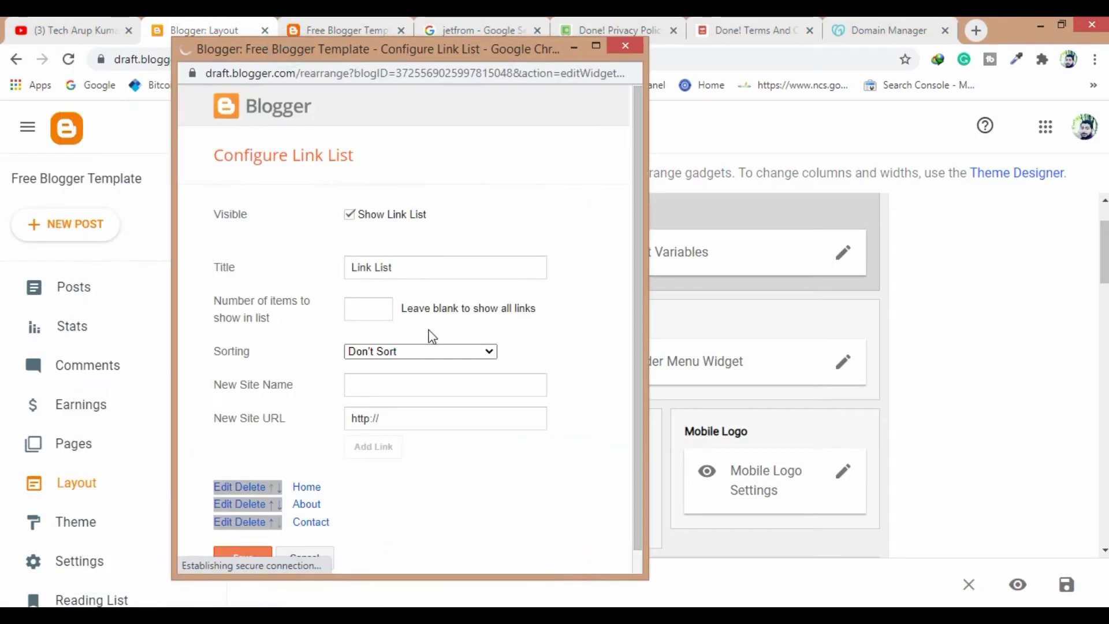
{"action": "scroll", "coordinate": [432, 347], "scroll_direction": "down", "scroll_amount": 1}
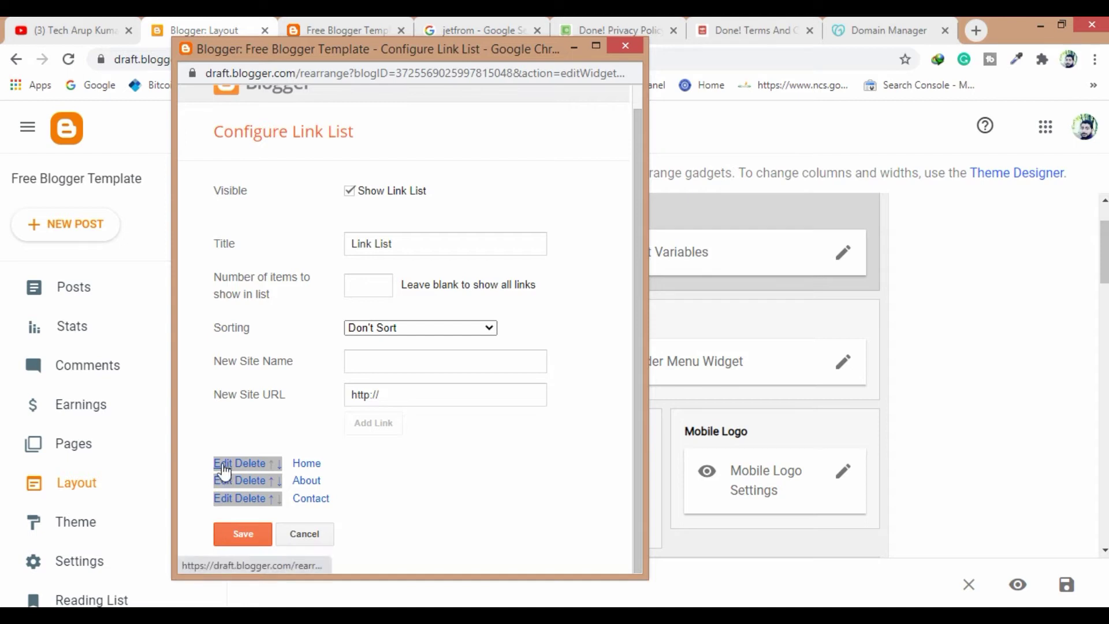
{"action": "left_click", "coordinate": [223, 463]}
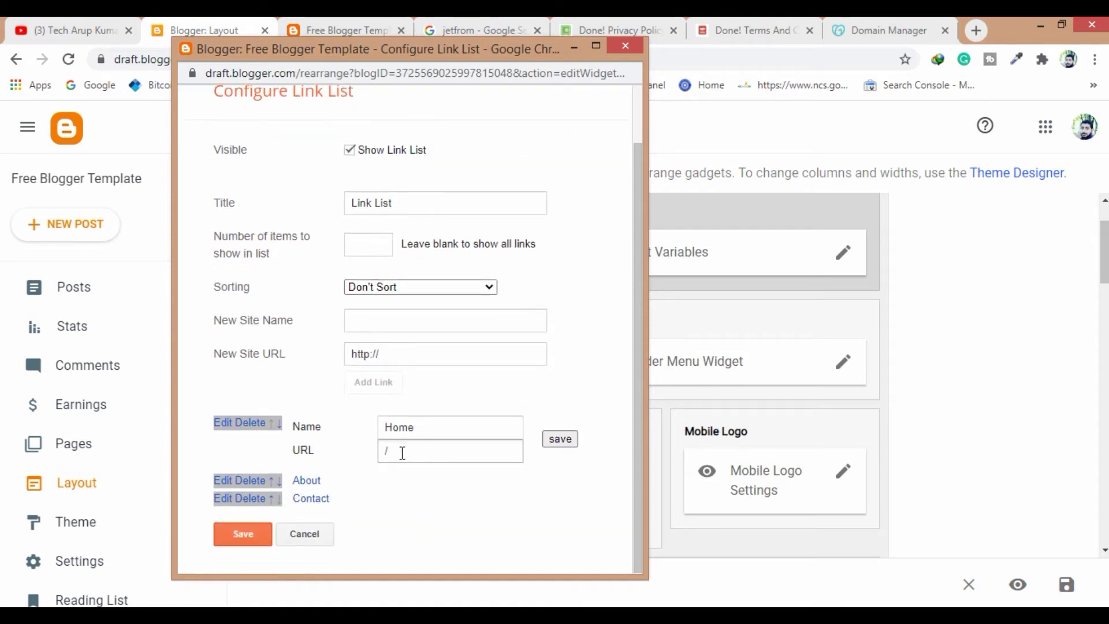
{"action": "left_click_drag", "start_coordinate": [402, 453], "coordinate": [373, 465]}
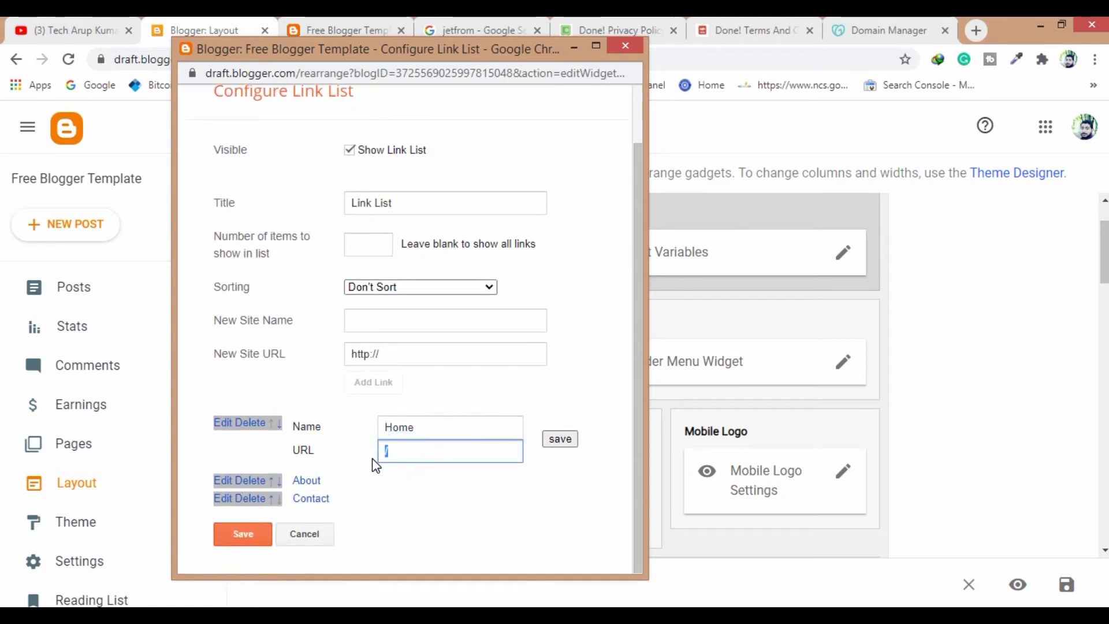
{"action": "left_click", "coordinate": [347, 31]}
{"action": "left_click_drag", "start_coordinate": [382, 57], "coordinate": [124, 62]}
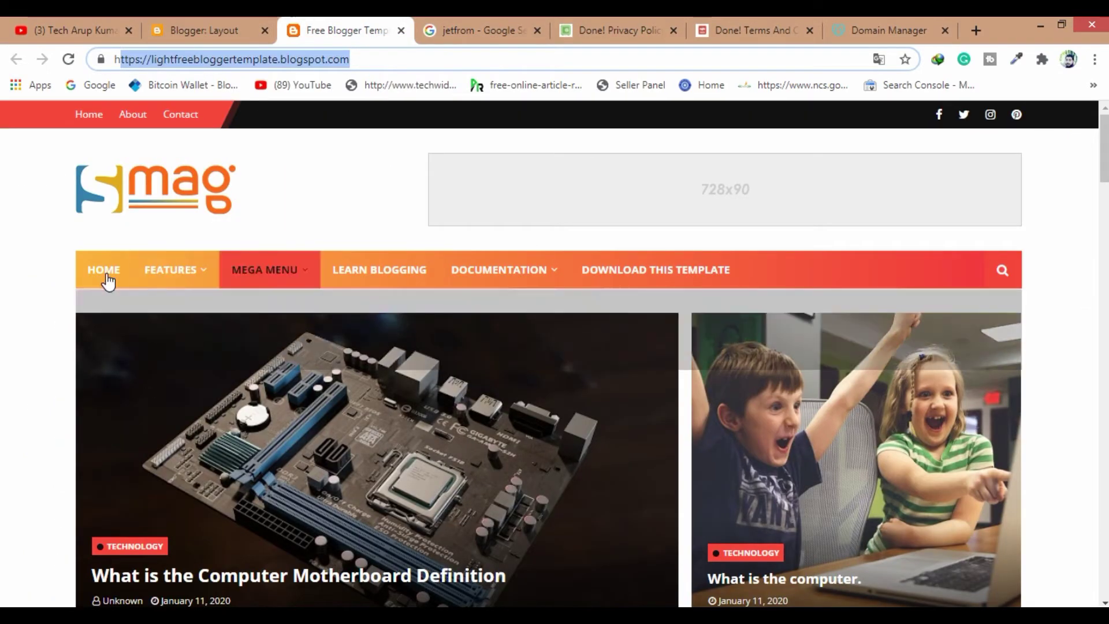
{"action": "left_click", "coordinate": [107, 272]}
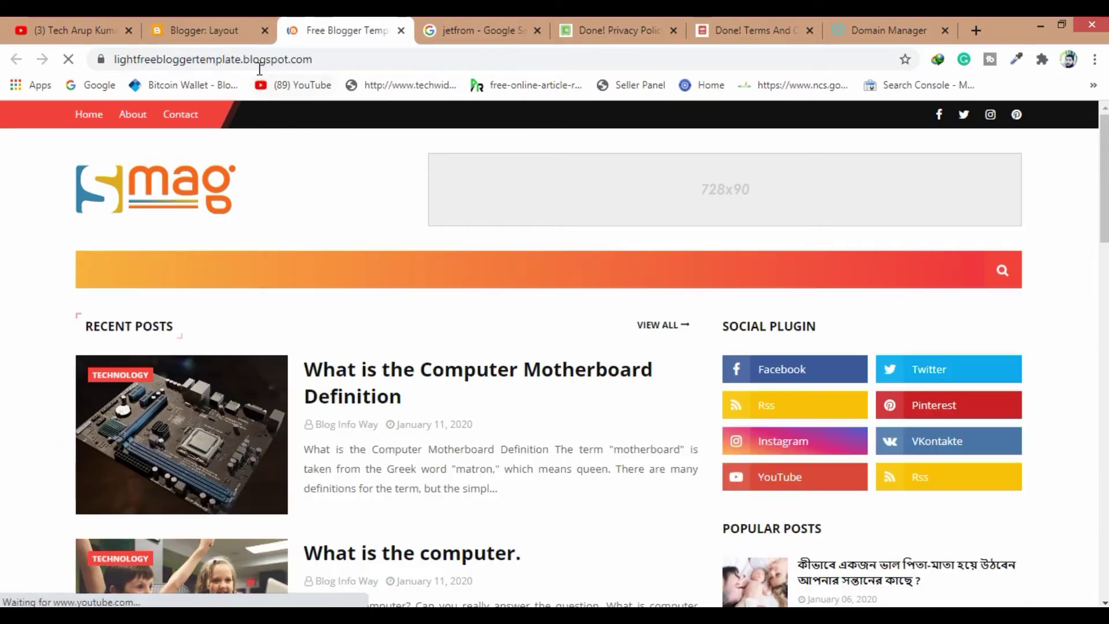
{"action": "left_click", "coordinate": [256, 62]}
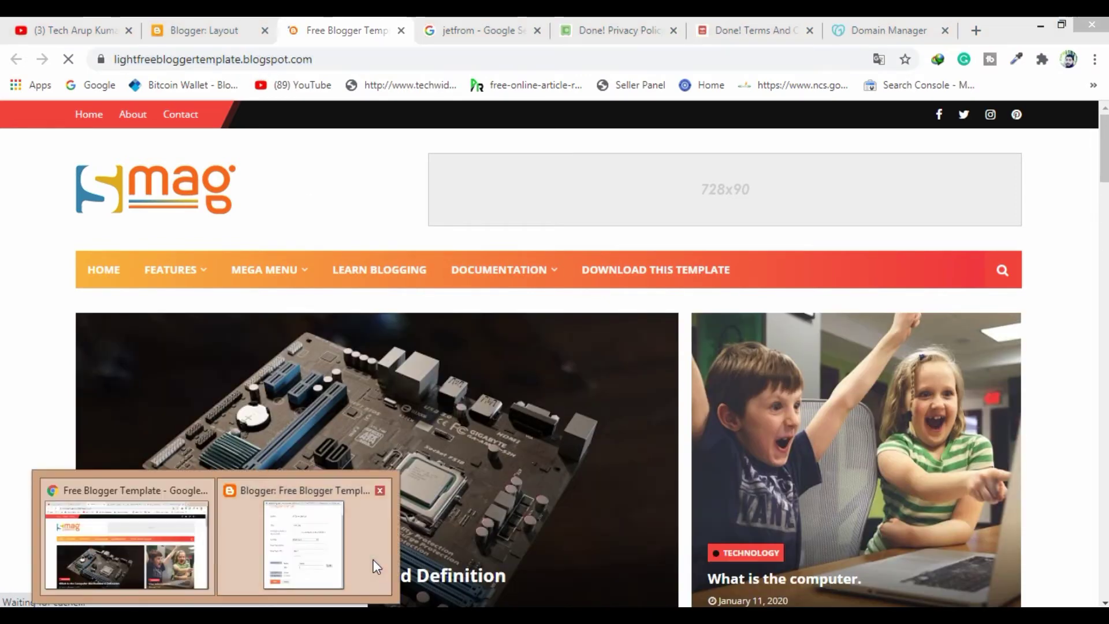
{"action": "left_click", "coordinate": [373, 559]}
{"action": "key", "text": "ctrl+v"}
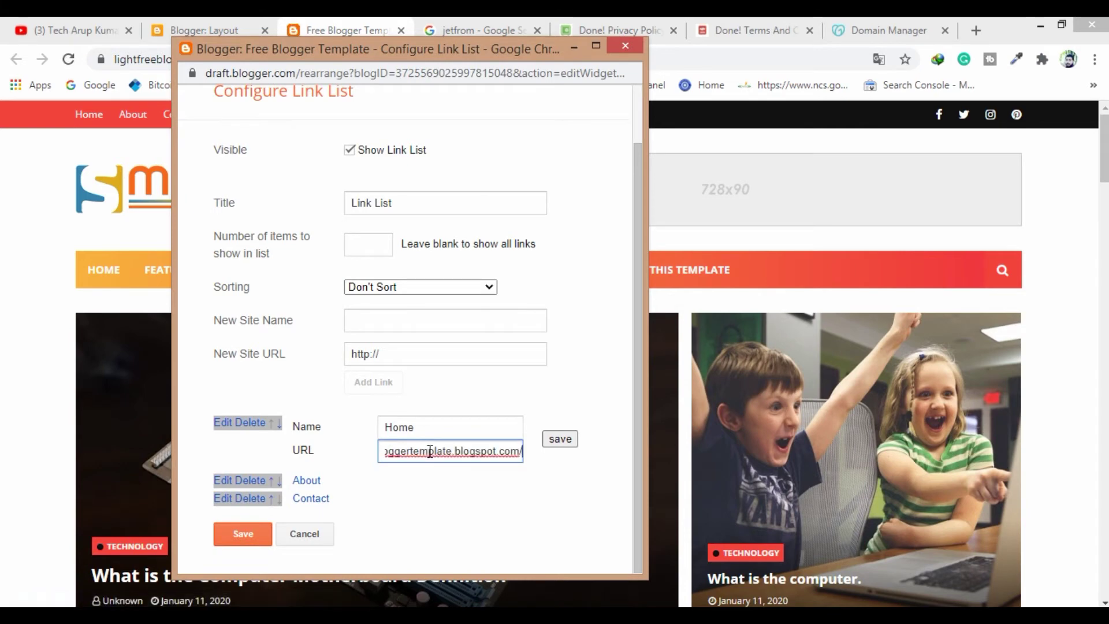
{"action": "left_click", "coordinate": [558, 441]}
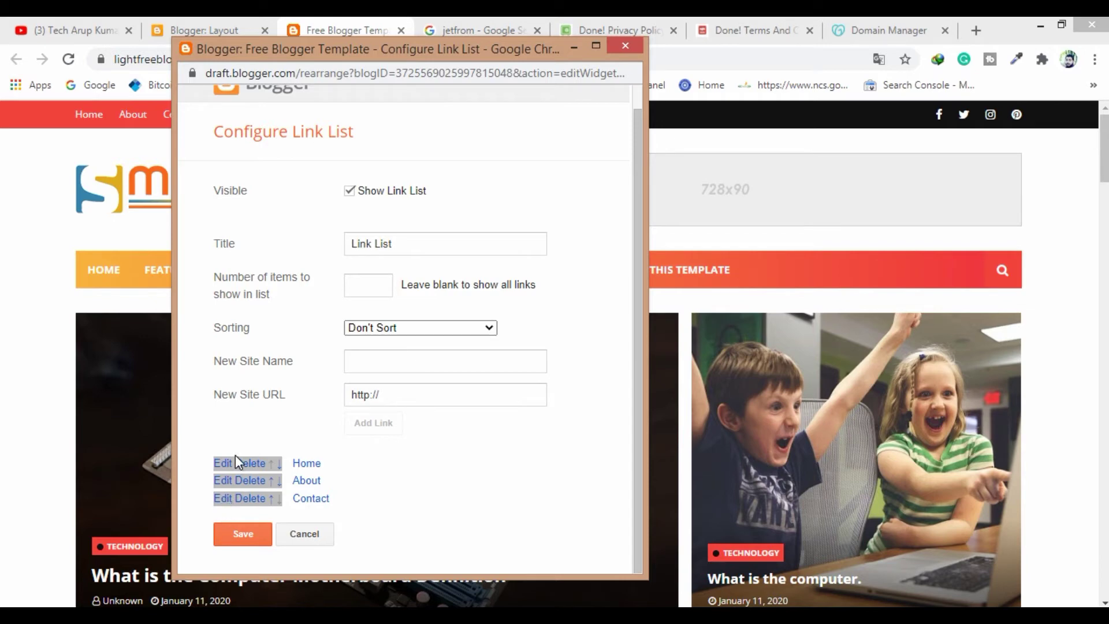
Name the new navigation link 'Privacy Policy' using text copied from the generated policy page
{"action": "left_click", "coordinate": [395, 363]}
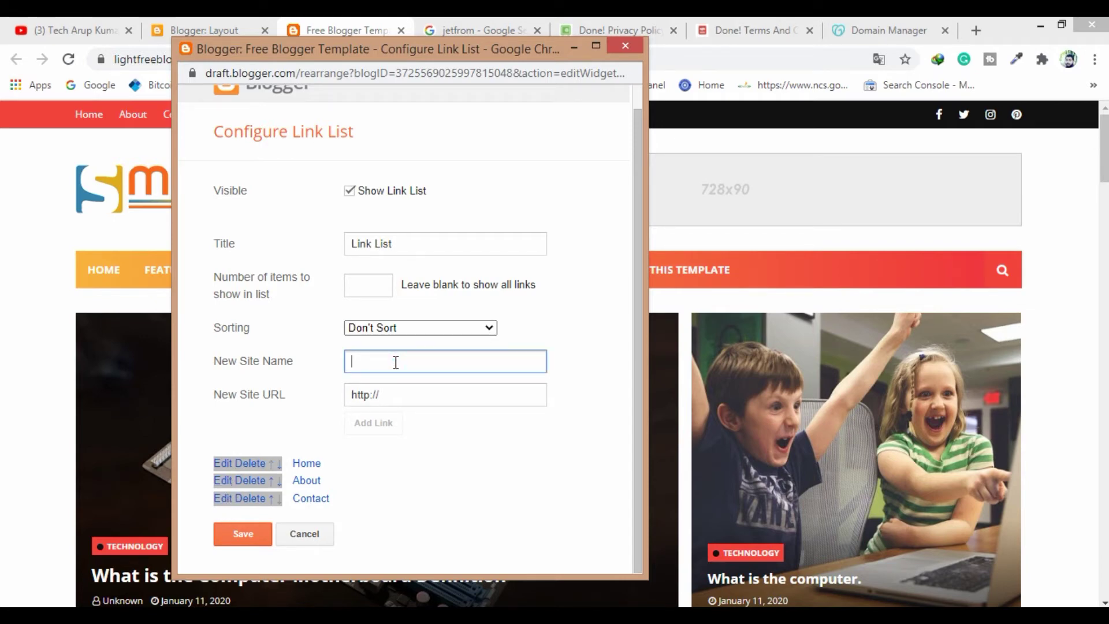
{"action": "left_click", "coordinate": [613, 26]}
{"action": "scroll", "coordinate": [517, 309], "scroll_direction": "up", "scroll_amount": 3}
{"action": "left_click_drag", "start_coordinate": [1105, 514], "coordinate": [1010, 159]}
{"action": "left_click_drag", "start_coordinate": [359, 222], "coordinate": [228, 225]}
{"action": "key", "text": "ctrl+c"}
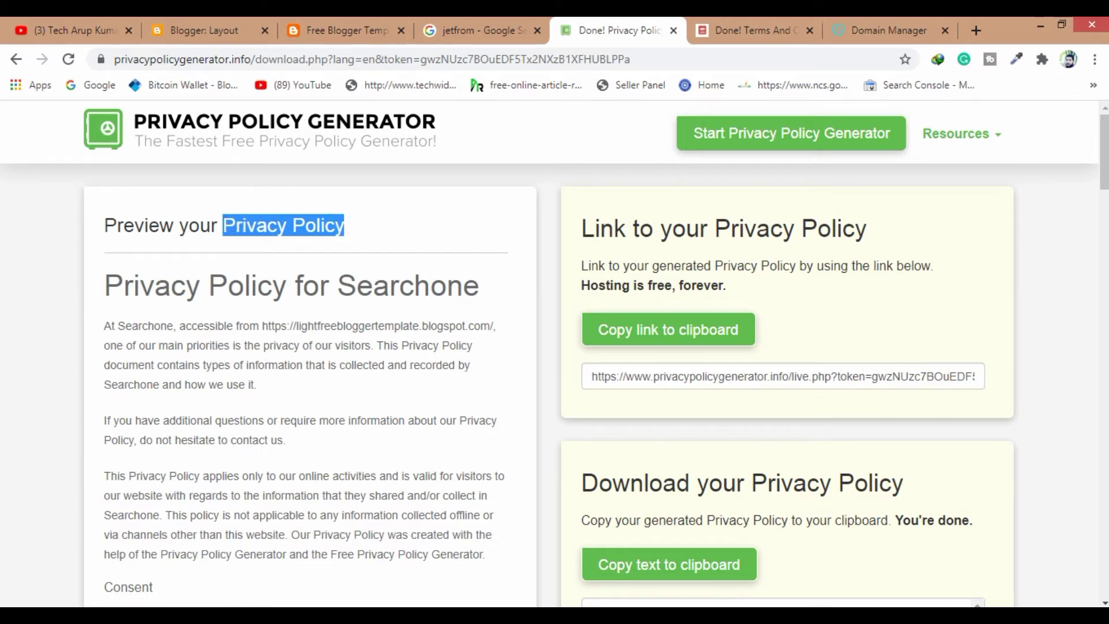
{"action": "left_click", "coordinate": [344, 560]}
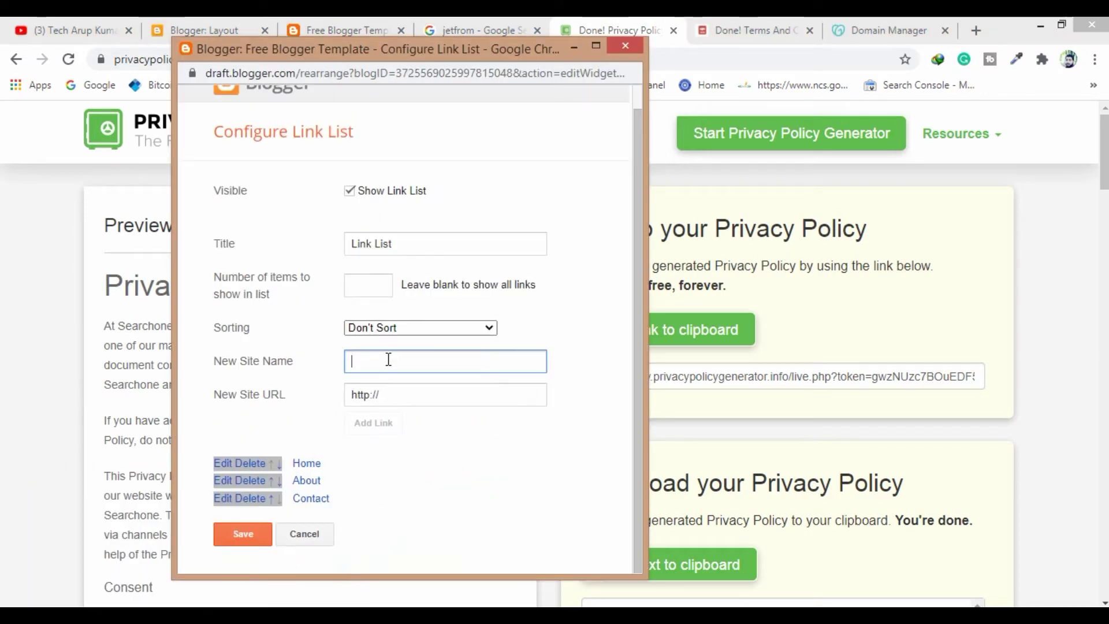
{"action": "key", "text": "ctrl+v"}
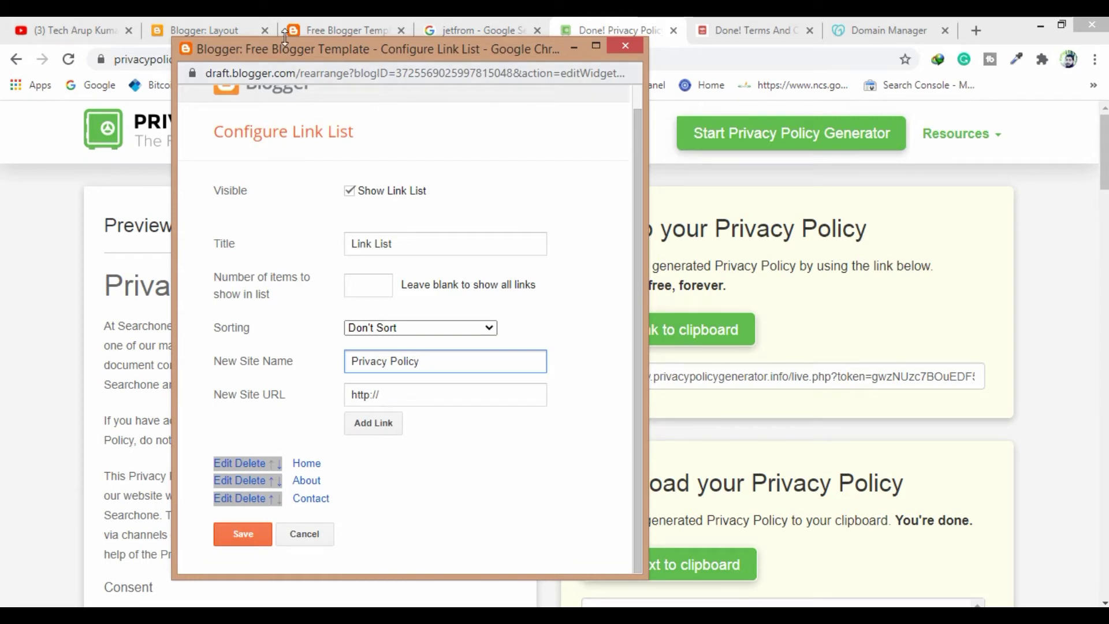
Copy the web address of the blog's published Privacy Policy page
{"action": "left_click", "coordinate": [221, 27]}
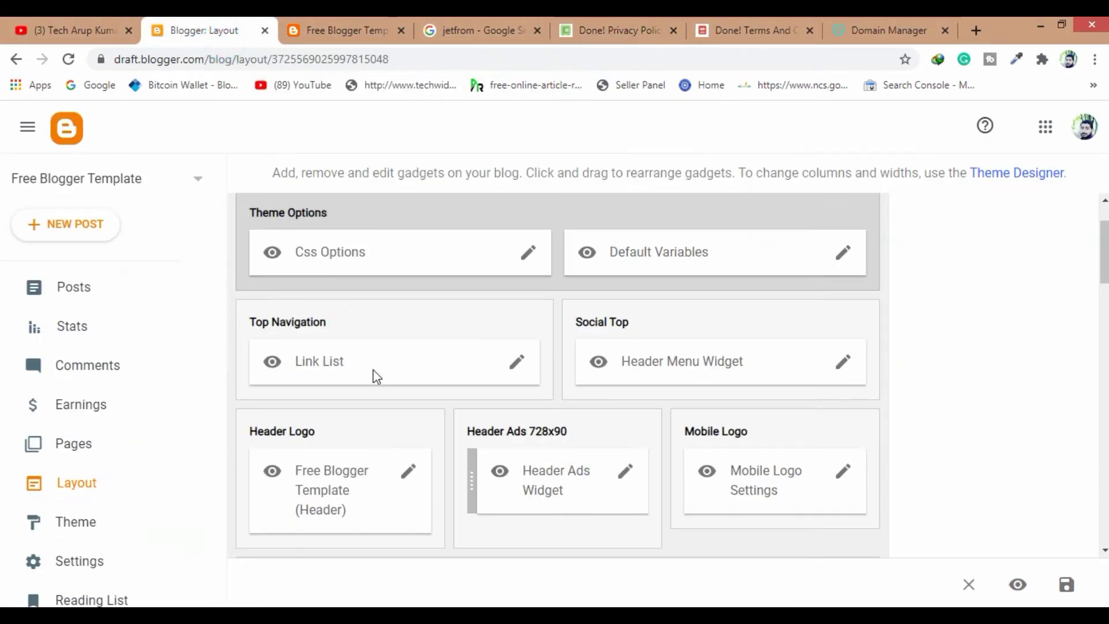
{"action": "left_click", "coordinate": [338, 30]}
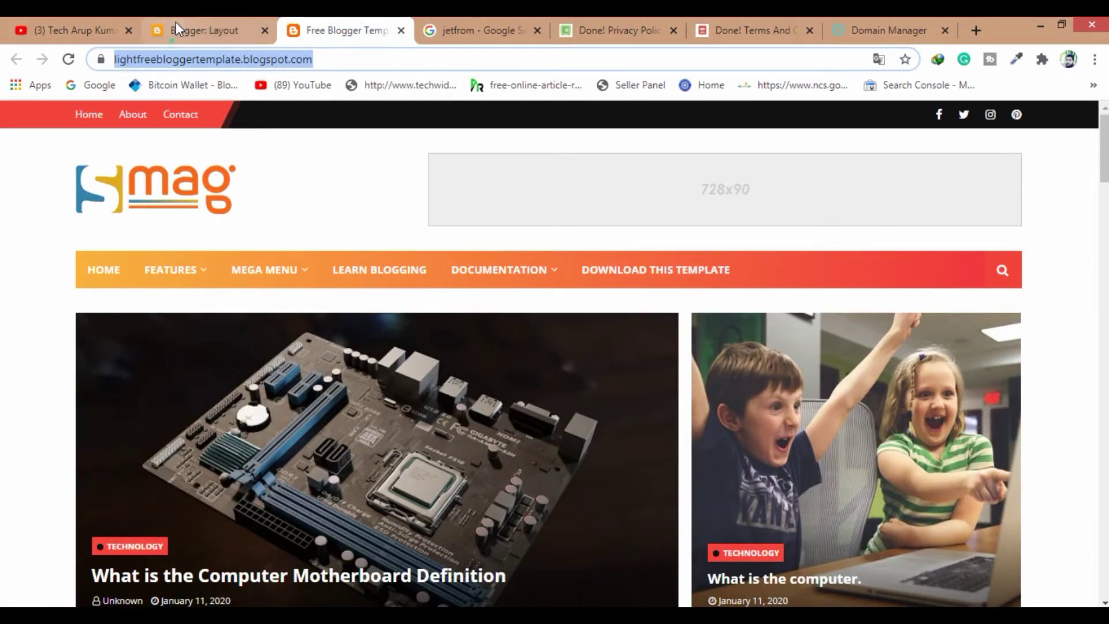
{"action": "left_click", "coordinate": [172, 26]}
{"action": "left_click", "coordinate": [65, 443]}
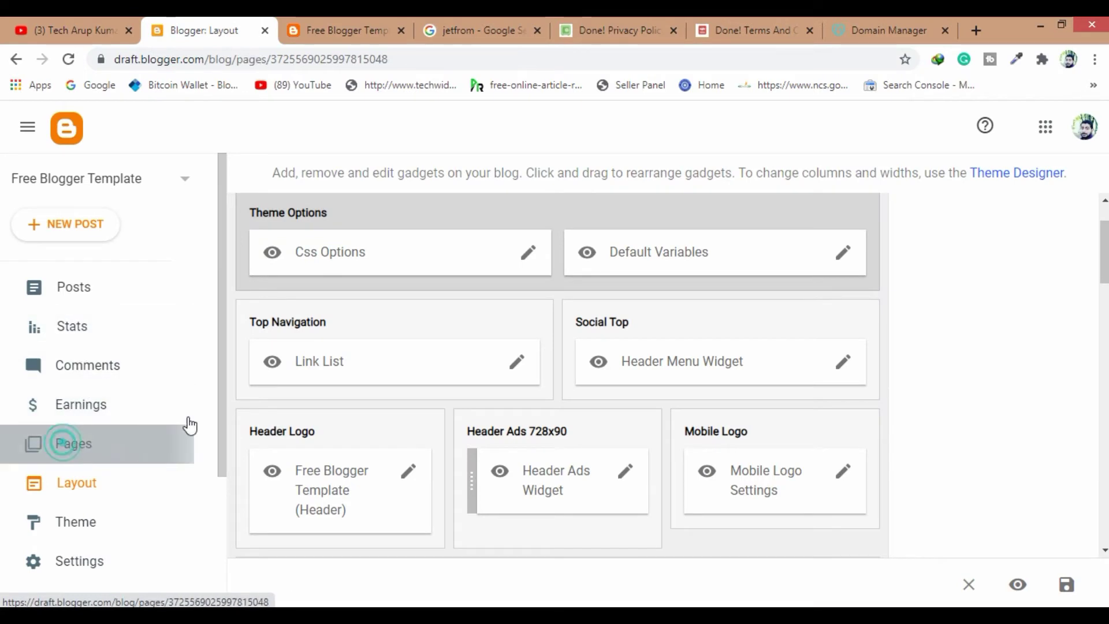
{"action": "scroll", "coordinate": [283, 400], "scroll_direction": "down", "scroll_amount": 1}
{"action": "left_click", "coordinate": [1006, 289]}
{"action": "left_click", "coordinate": [295, 59]}
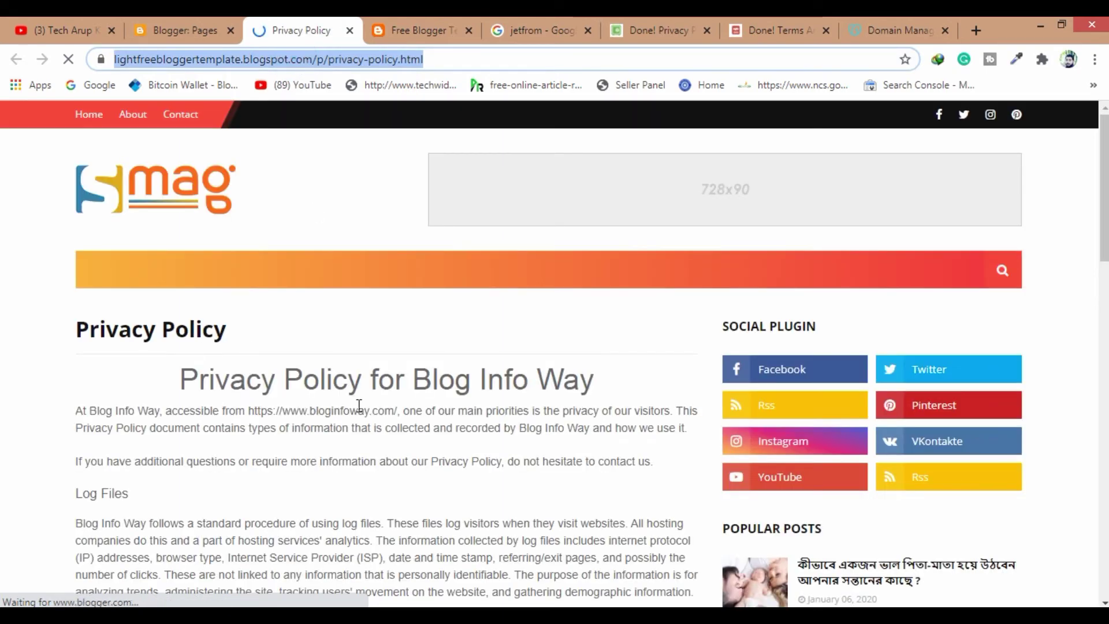
Paste the Privacy Policy page address as the new link's URL and add the link
{"action": "scroll", "coordinate": [359, 406], "scroll_direction": "down", "scroll_amount": 15}
{"action": "left_click", "coordinate": [351, 552]}
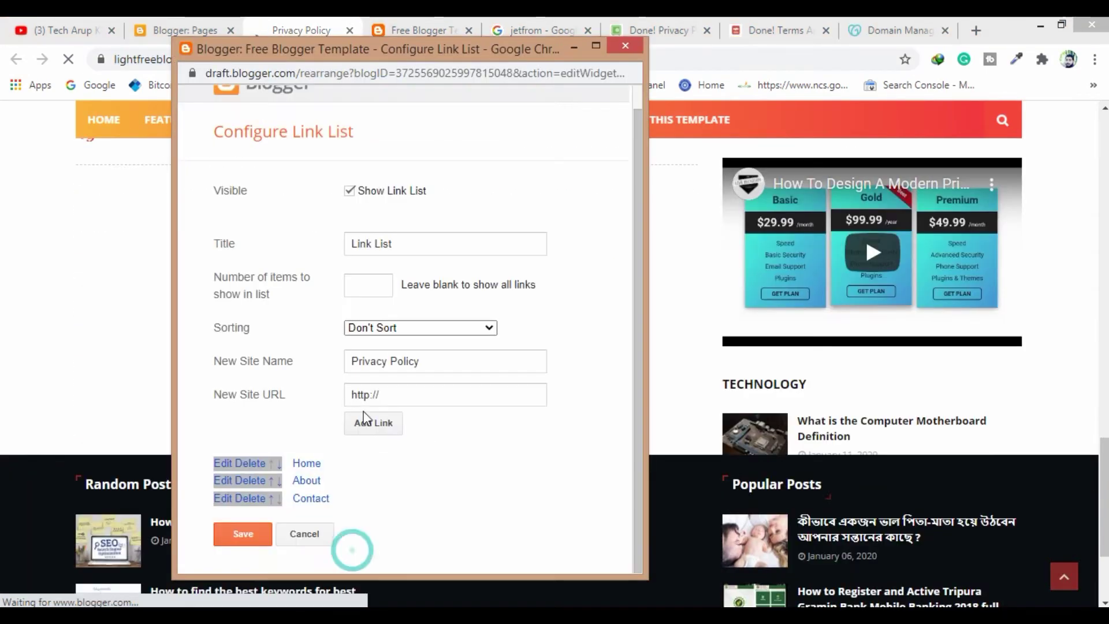
{"action": "left_click", "coordinate": [398, 395]}
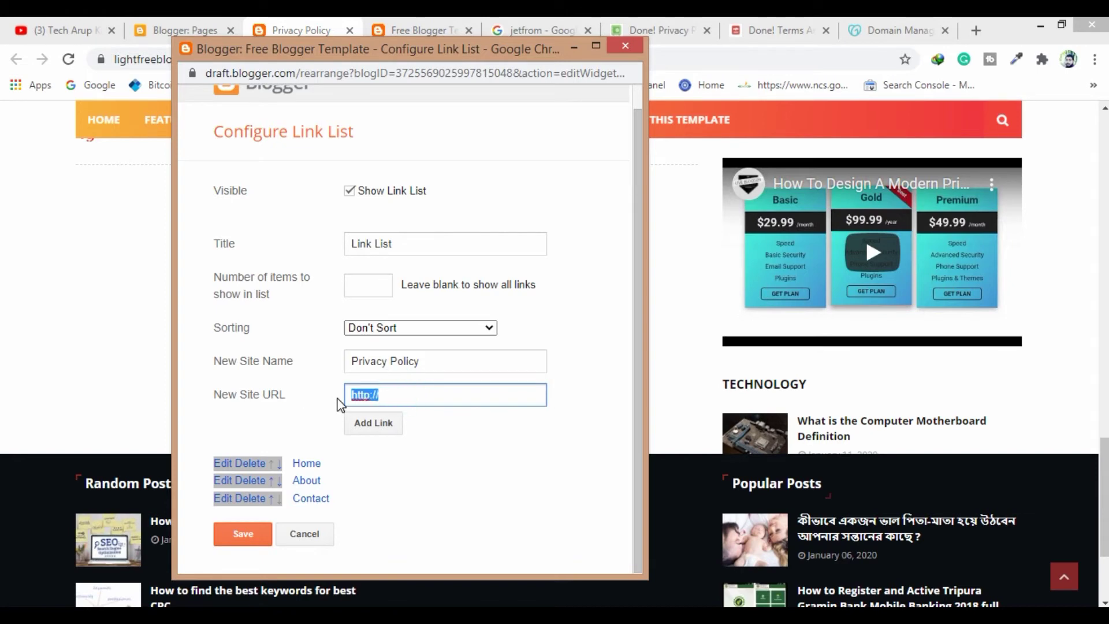
{"action": "key", "text": "ctrl+v"}
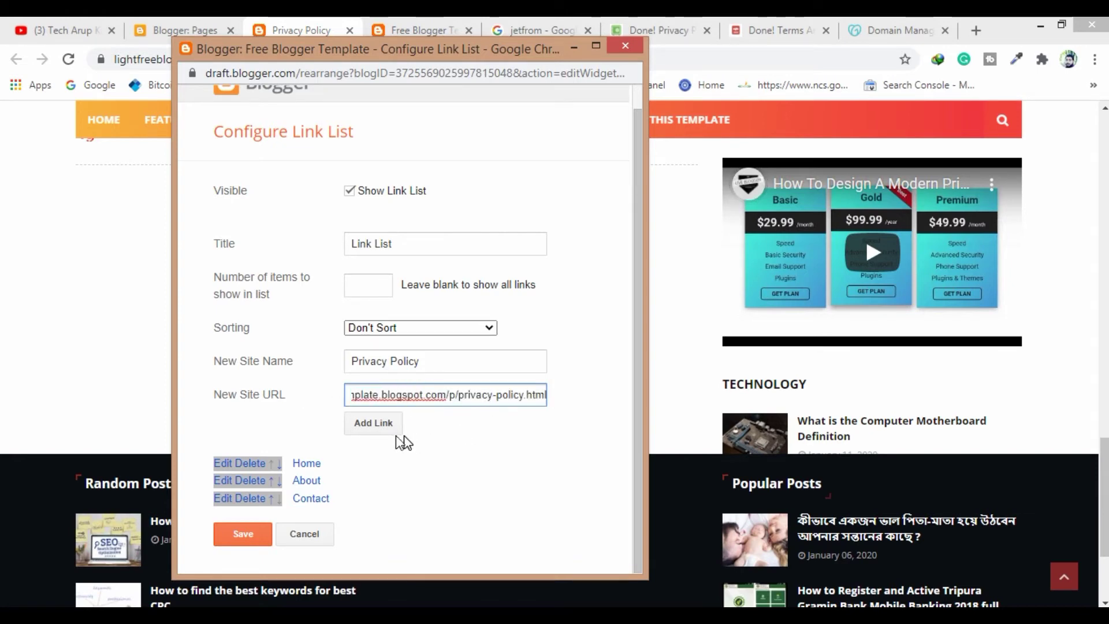
{"action": "left_click", "coordinate": [375, 424]}
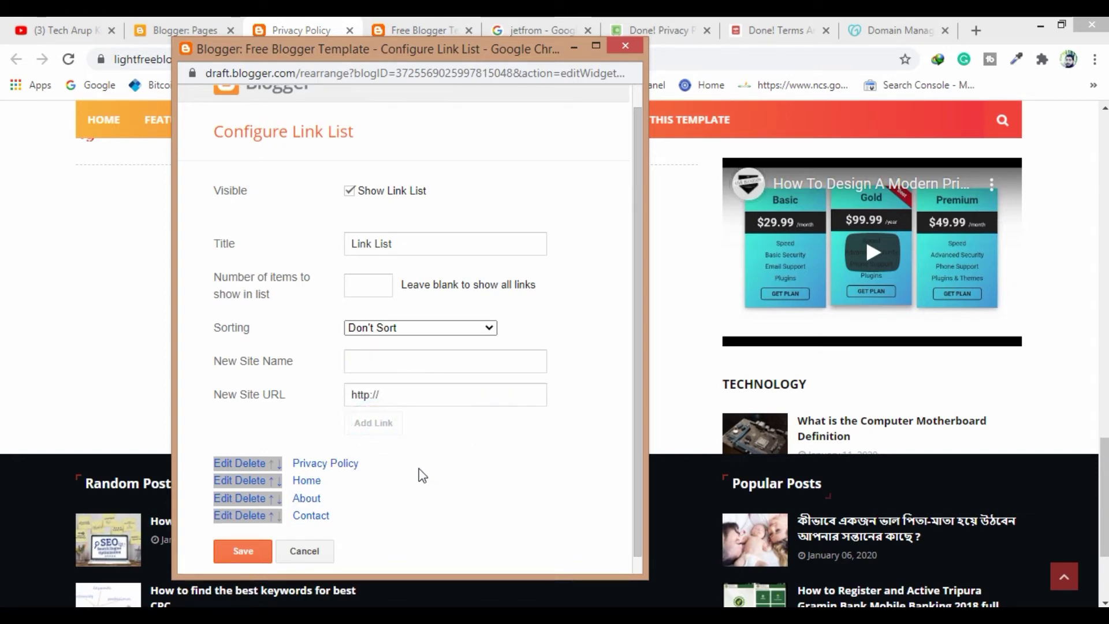
{"action": "left_click", "coordinate": [376, 363]}
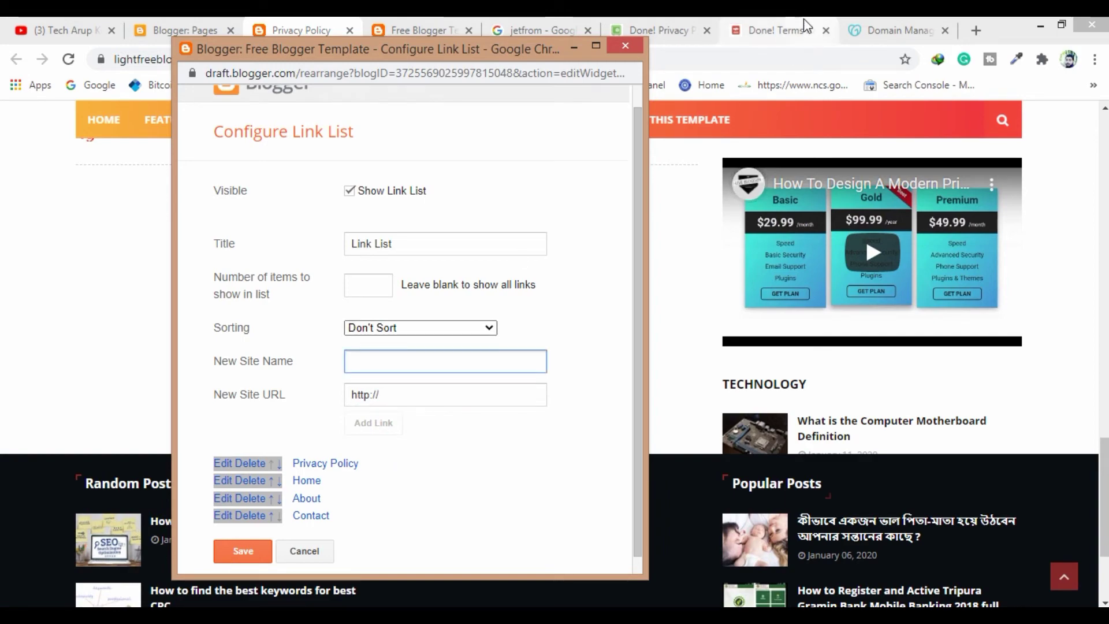
Name the next navigation link 'Terms & Conditions' using the generated terms heading
{"action": "left_click", "coordinate": [786, 32]}
{"action": "key", "text": "Home"}
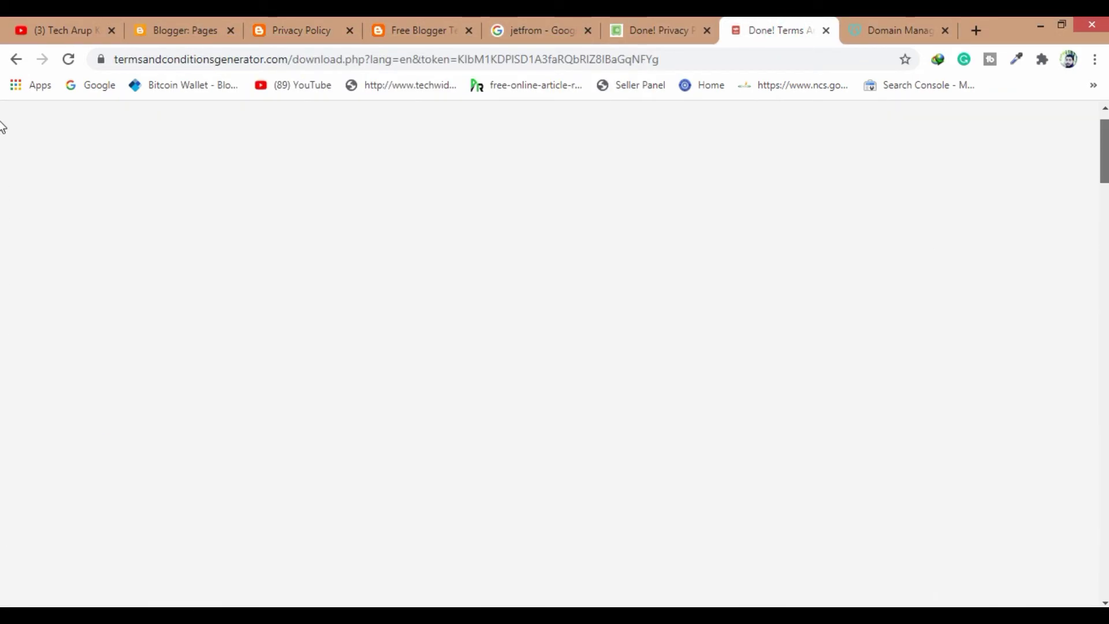
{"action": "left_click_drag", "start_coordinate": [411, 226], "coordinate": [227, 222]}
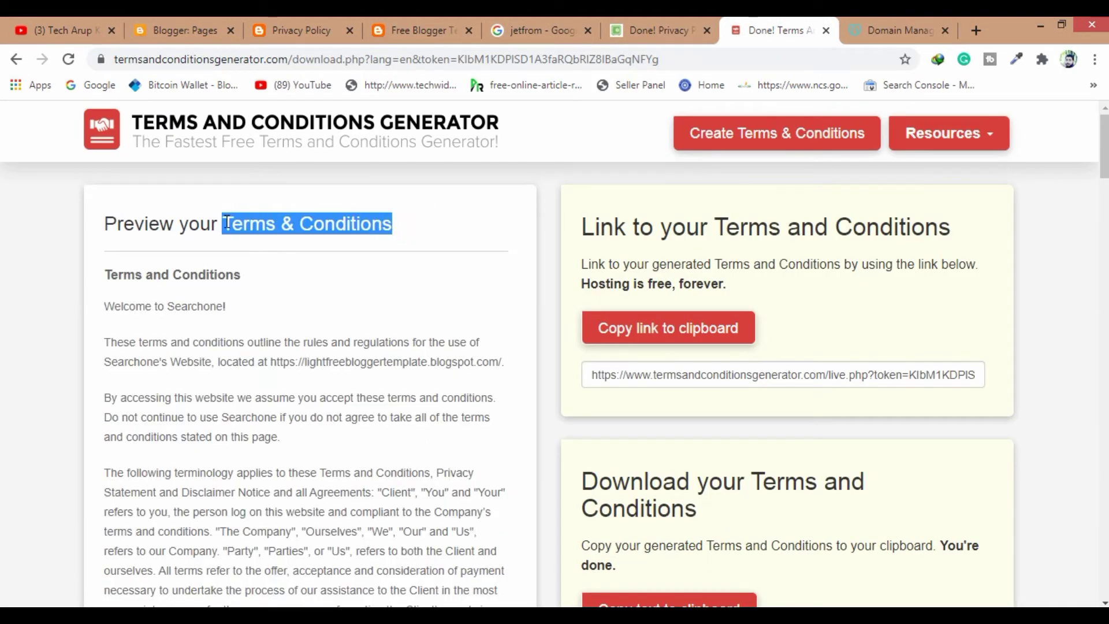
{"action": "key", "text": "ctrl+c"}
{"action": "left_click", "coordinate": [346, 549]}
{"action": "key", "text": "ctrl+v"}
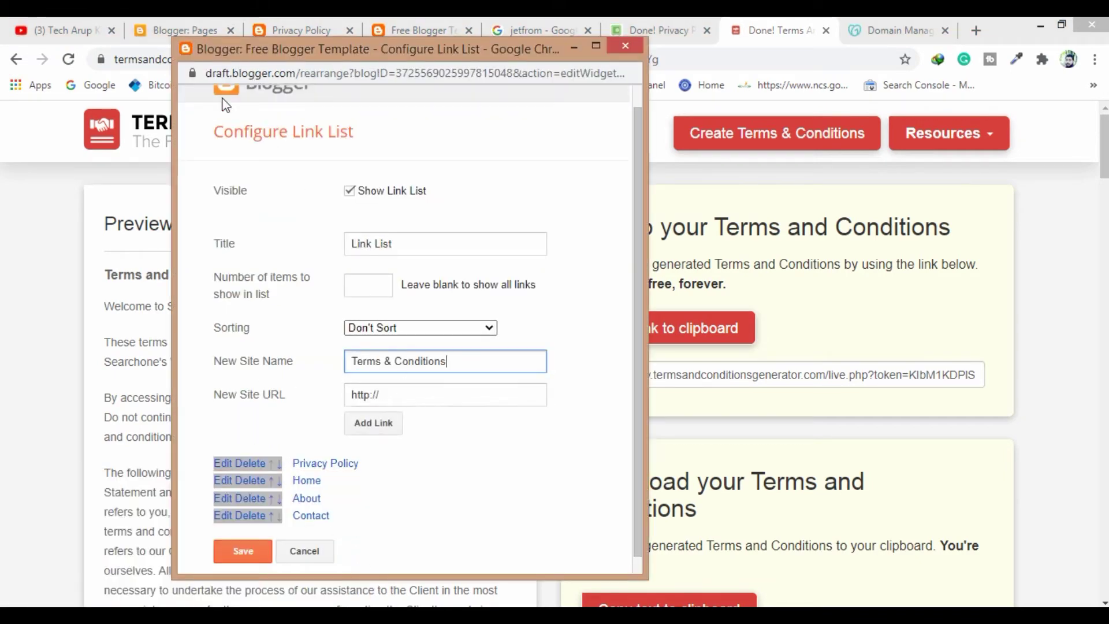
Copy the web address of the blog's published Terms and conditions page
{"action": "left_click", "coordinate": [176, 30]}
{"action": "scroll", "coordinate": [399, 405], "scroll_direction": "down", "scroll_amount": 2}
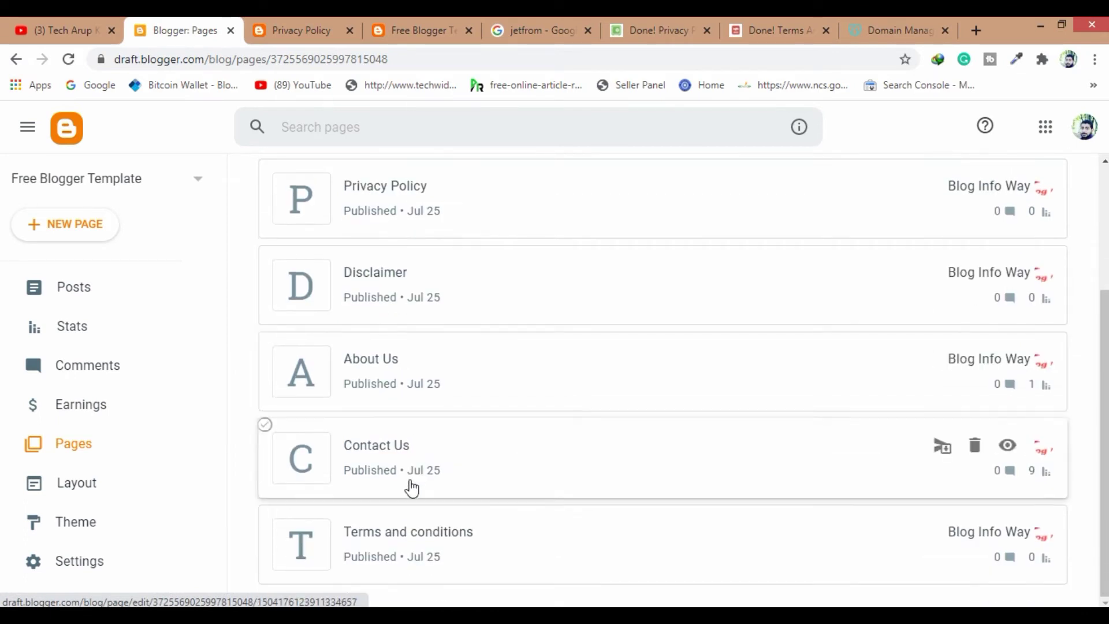
{"action": "left_click", "coordinate": [1012, 532]}
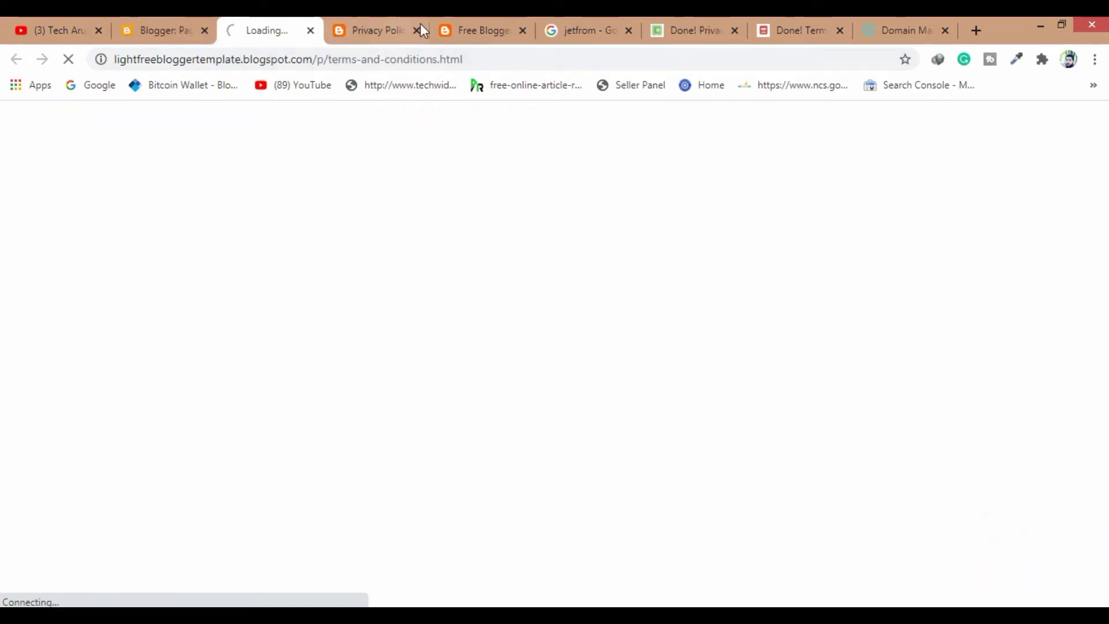
{"action": "left_click", "coordinate": [416, 31]}
{"action": "left_click", "coordinate": [274, 59]}
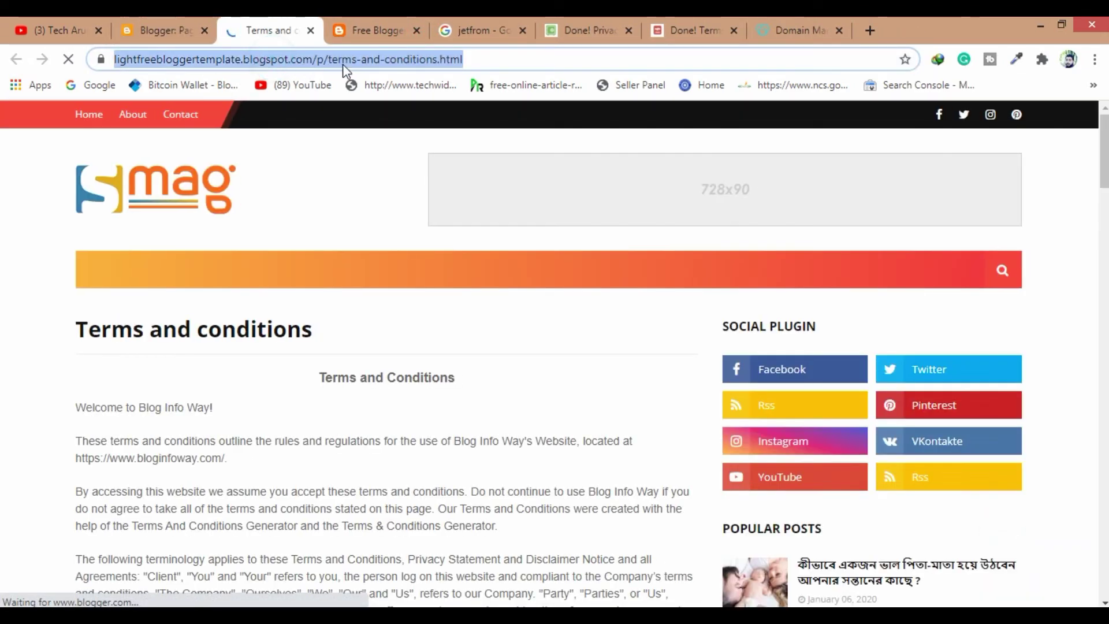
{"action": "scroll", "coordinate": [353, 355], "scroll_direction": "down", "scroll_amount": 8}
{"action": "scroll", "coordinate": [364, 375], "scroll_direction": "down", "scroll_amount": 4}
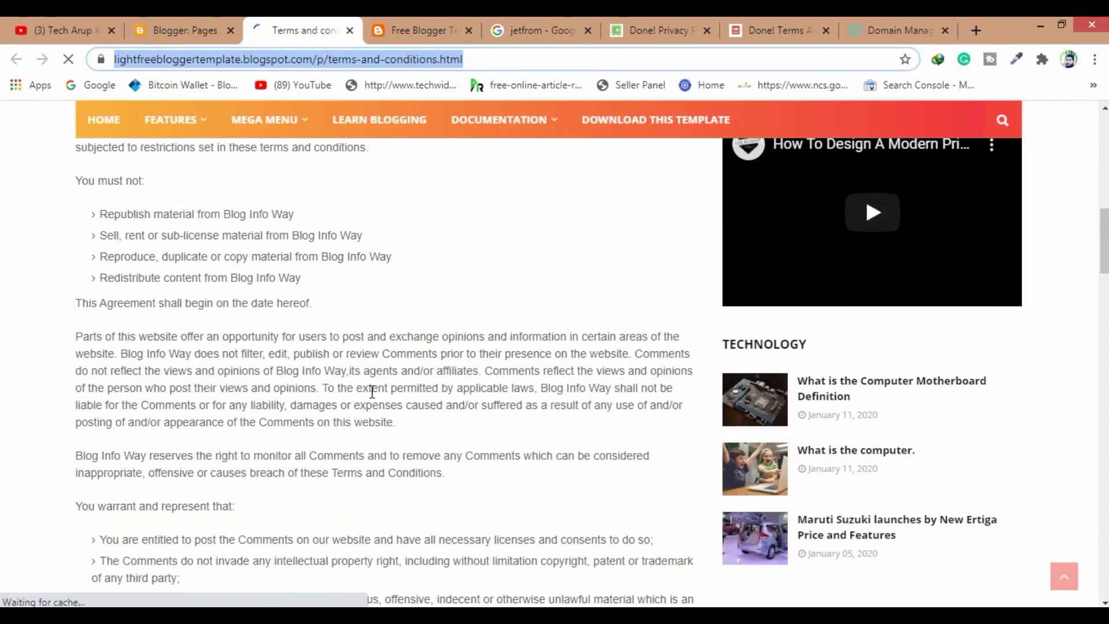
{"action": "left_click", "coordinate": [181, 30]}
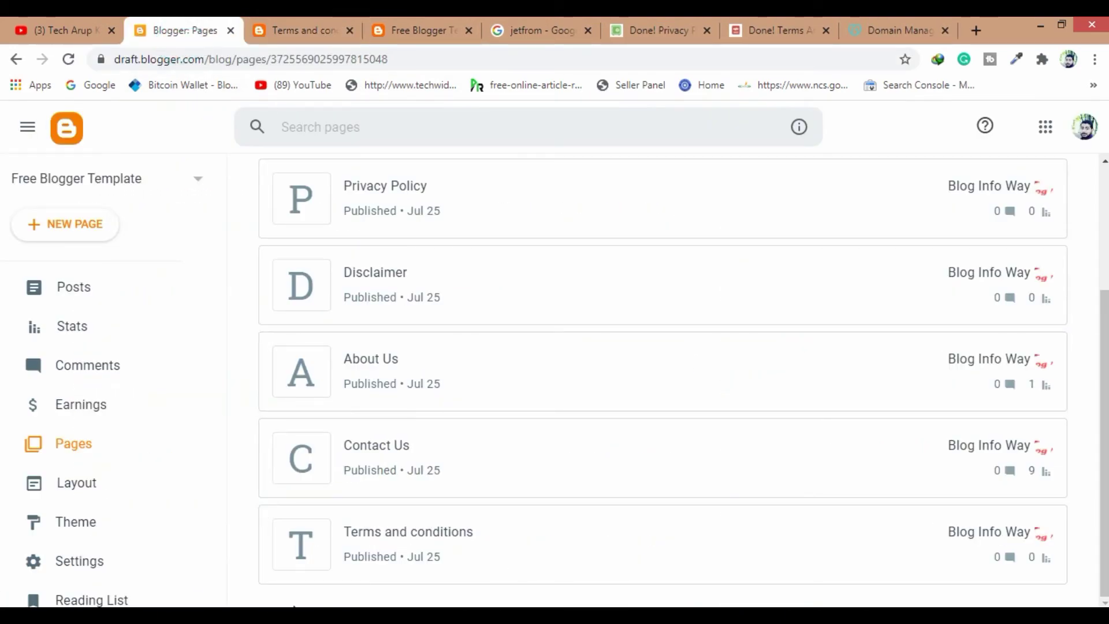
Paste the terms page address as the link's URL and add Terms & Conditions
{"action": "left_click", "coordinate": [334, 570]}
{"action": "left_click", "coordinate": [392, 388]}
{"action": "key", "text": "ctrl+v"}
{"action": "left_click", "coordinate": [389, 426]}
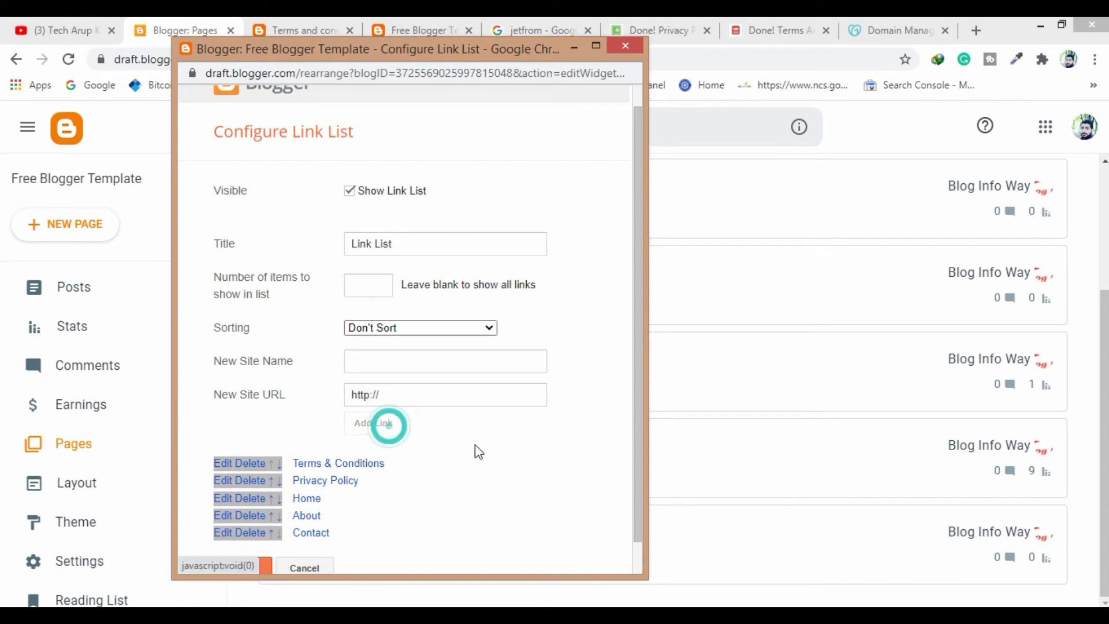
Reorder the links to Home, About, Privacy Policy, Terms & Conditions, Contact
{"action": "scroll", "coordinate": [489, 452], "scroll_direction": "down", "scroll_amount": 1}
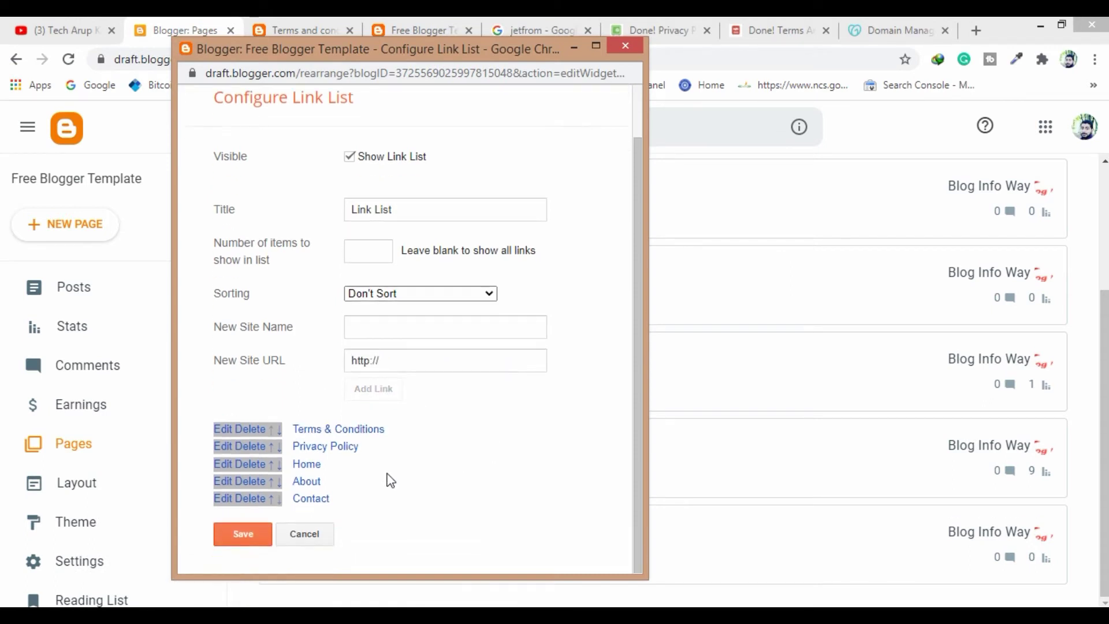
{"action": "left_click", "coordinate": [279, 433]}
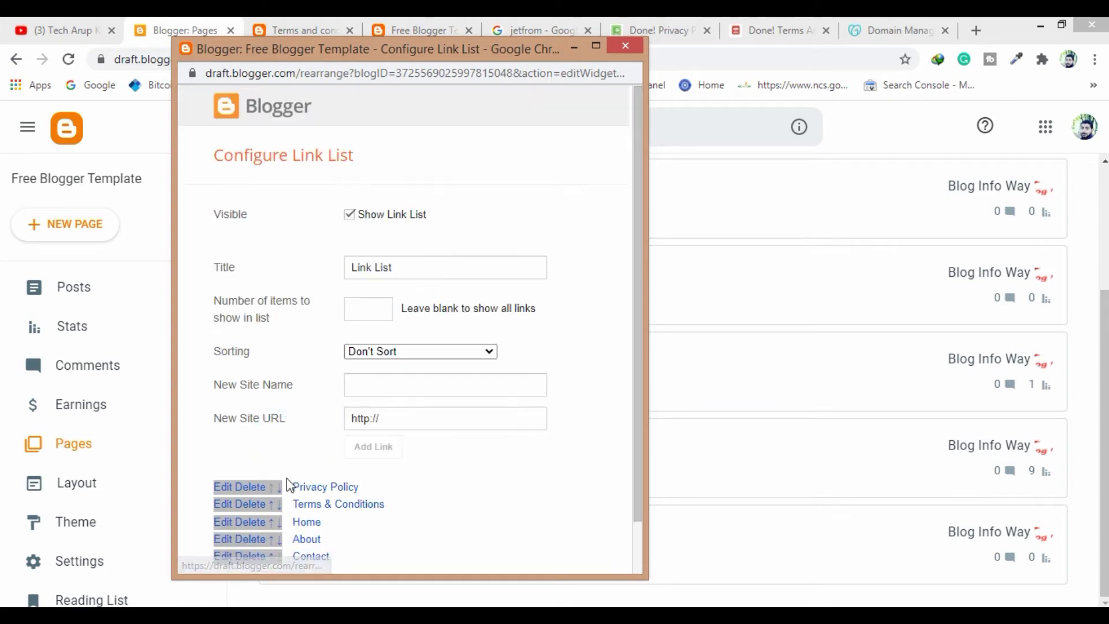
{"action": "scroll", "coordinate": [283, 456], "scroll_direction": "down", "scroll_amount": 2}
{"action": "left_click", "coordinate": [279, 449]}
{"action": "scroll", "coordinate": [300, 496], "scroll_direction": "down", "scroll_amount": 2}
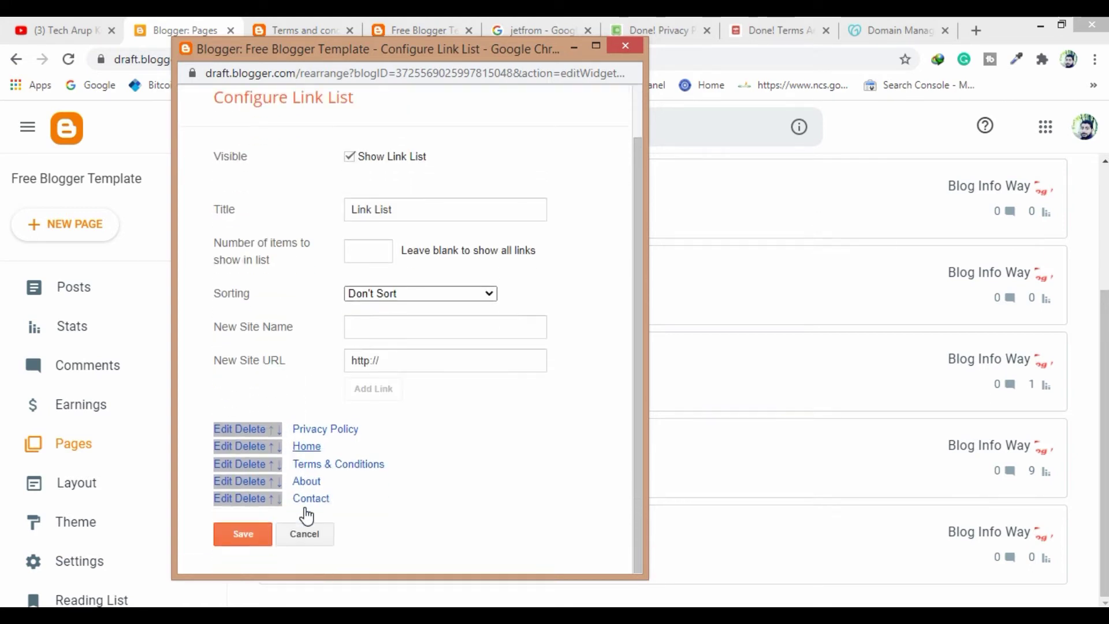
{"action": "left_click", "coordinate": [280, 468]}
{"action": "scroll", "coordinate": [347, 488], "scroll_direction": "down", "scroll_amount": 2}
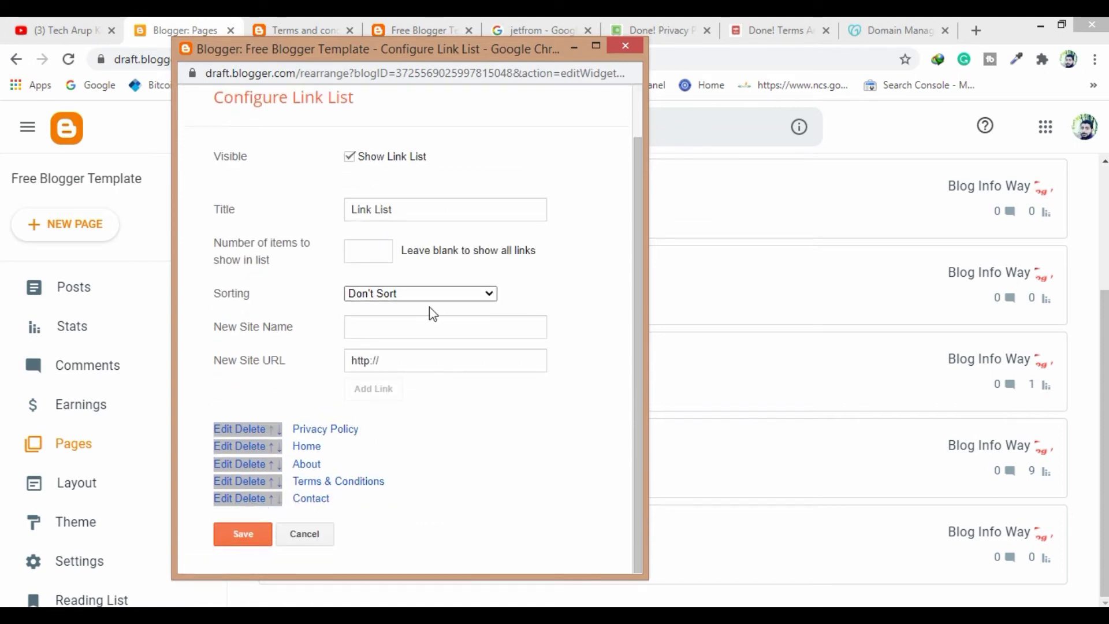
{"action": "left_click", "coordinate": [272, 449]}
{"action": "scroll", "coordinate": [376, 483], "scroll_direction": "down", "scroll_amount": 1}
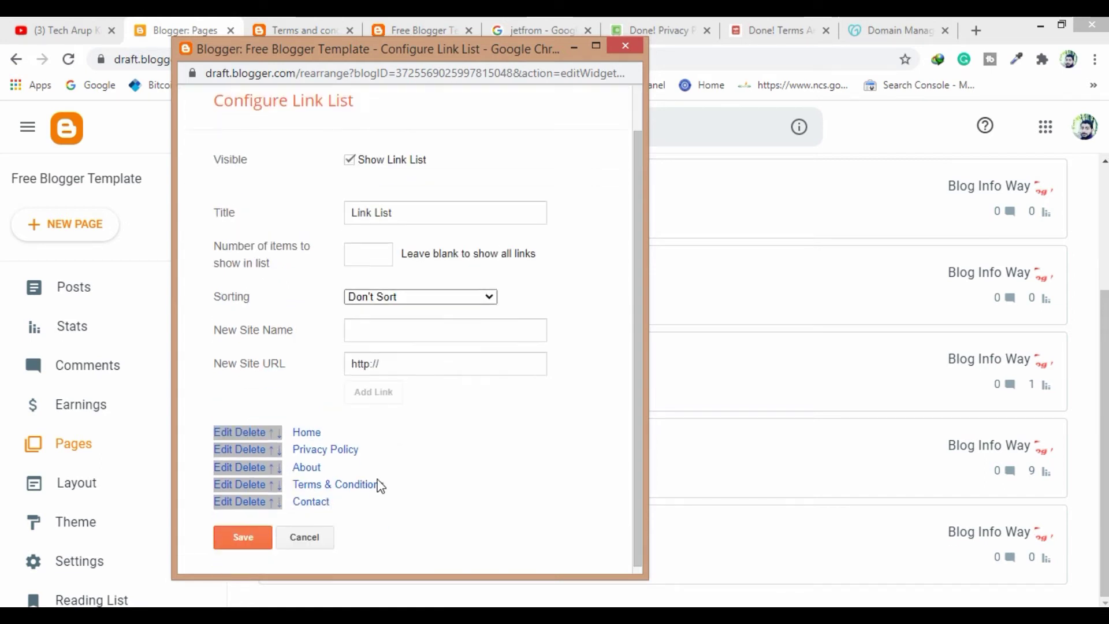
{"action": "left_click", "coordinate": [271, 464]}
{"action": "scroll", "coordinate": [376, 503], "scroll_direction": "down", "scroll_amount": 1}
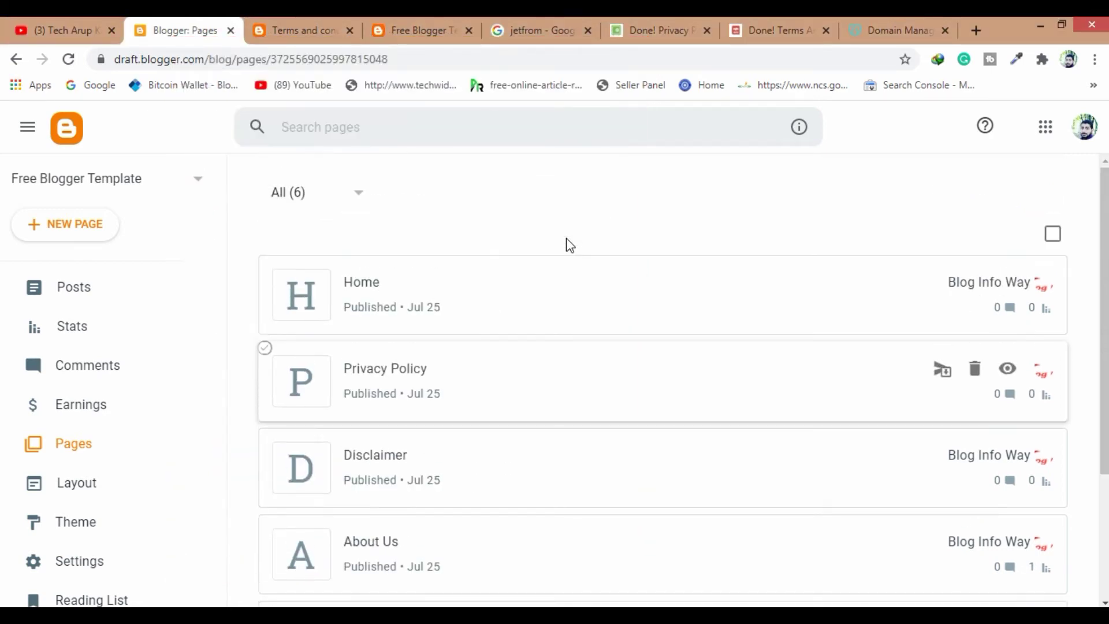
Close the old Terms and Conditions tab and reload the blog homepage to show the new page links
{"action": "left_click", "coordinate": [294, 29]}
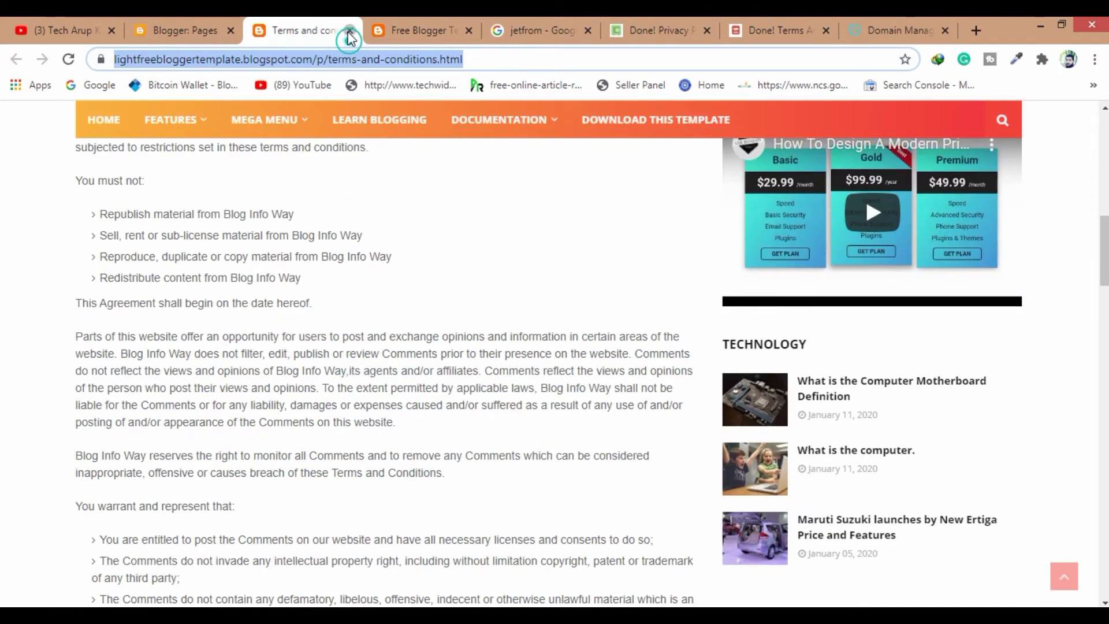
{"action": "left_click", "coordinate": [349, 31]}
{"action": "left_click", "coordinate": [328, 29]}
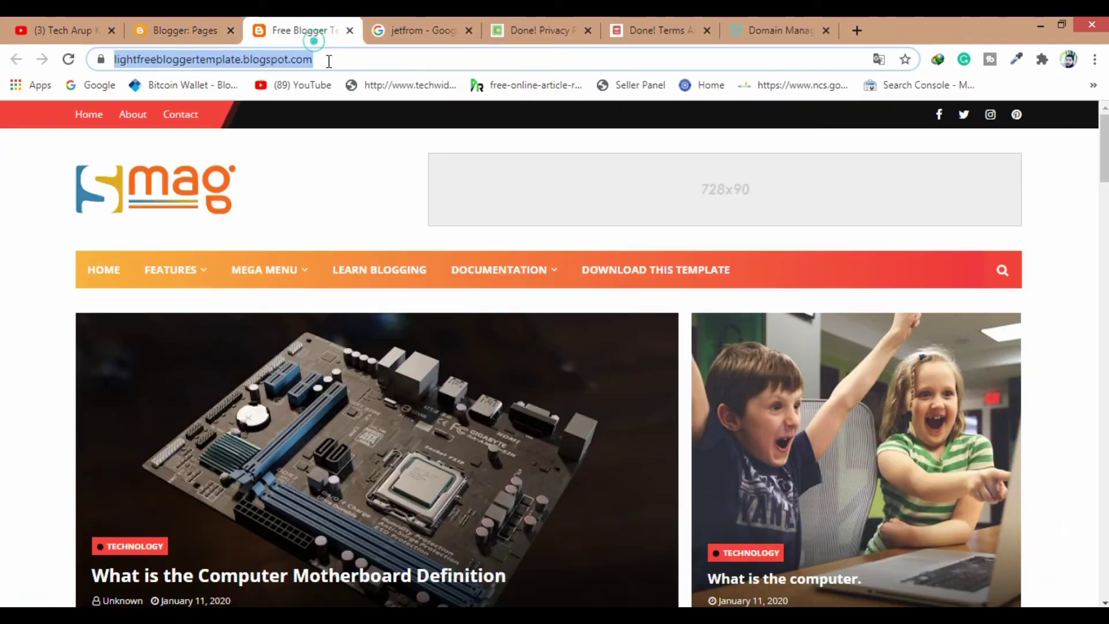
{"action": "left_click", "coordinate": [68, 59]}
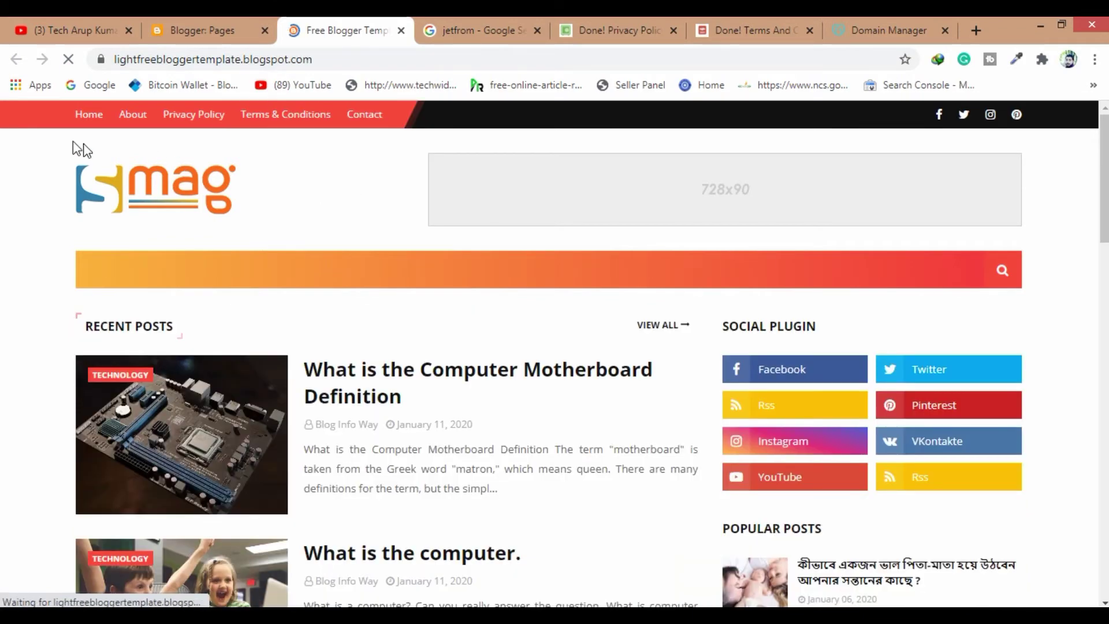
Open the Privacy Policy page from the blog navigation in a new tab and look it over
{"action": "left_click", "coordinate": [191, 115]}
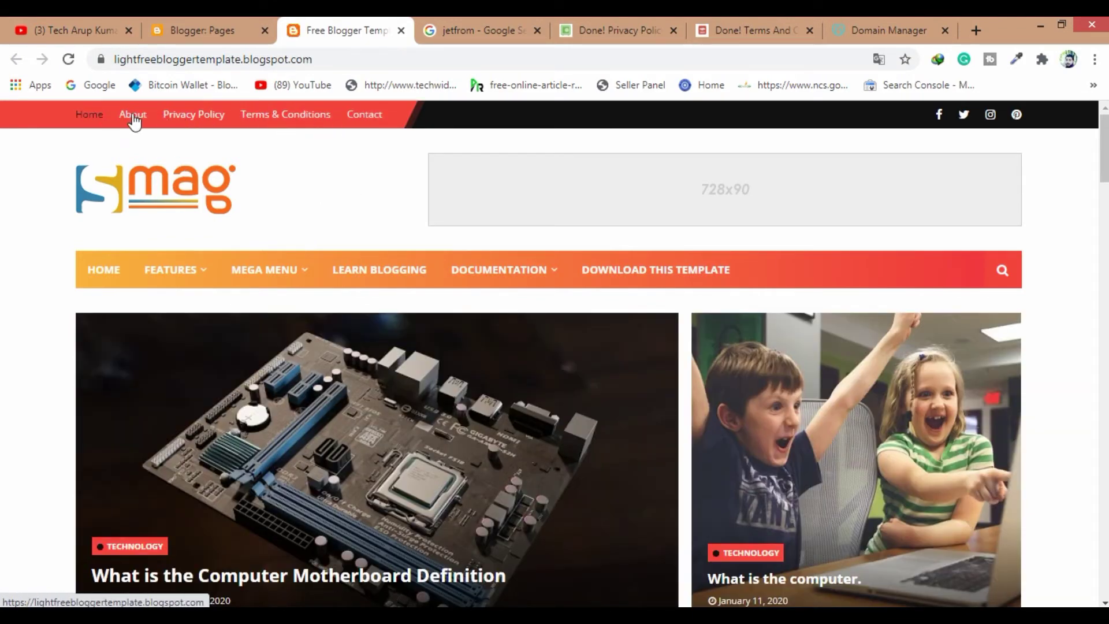
{"action": "right_click", "coordinate": [191, 114]}
{"action": "left_click", "coordinate": [223, 123]}
{"action": "left_click", "coordinate": [461, 35]}
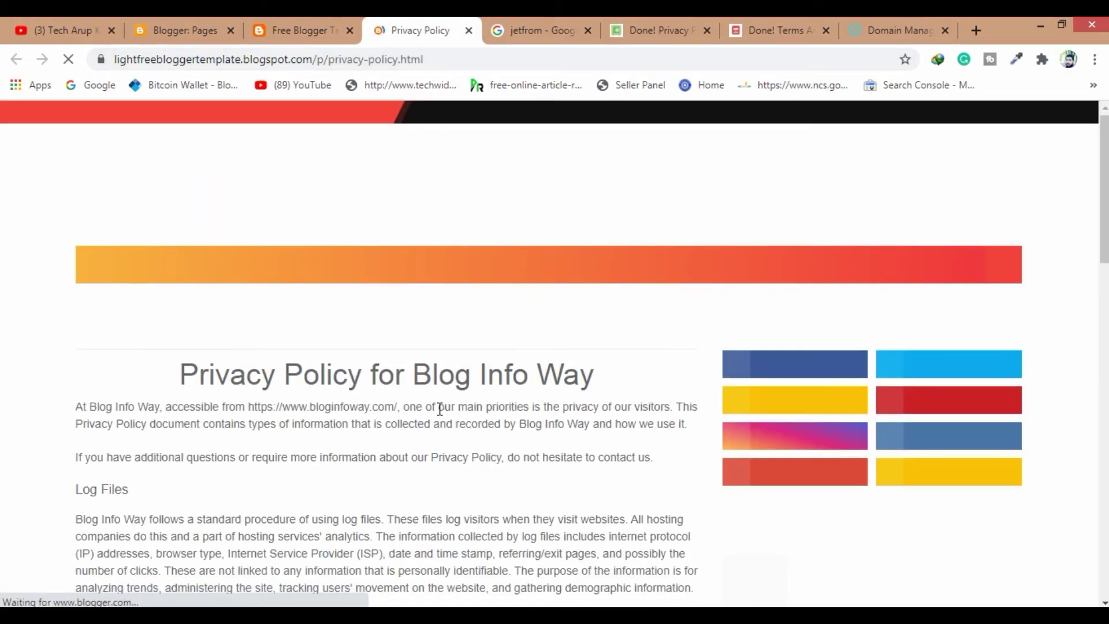
{"action": "scroll", "coordinate": [439, 409], "scroll_direction": "down", "scroll_amount": 10}
{"action": "left_click", "coordinate": [324, 36]}
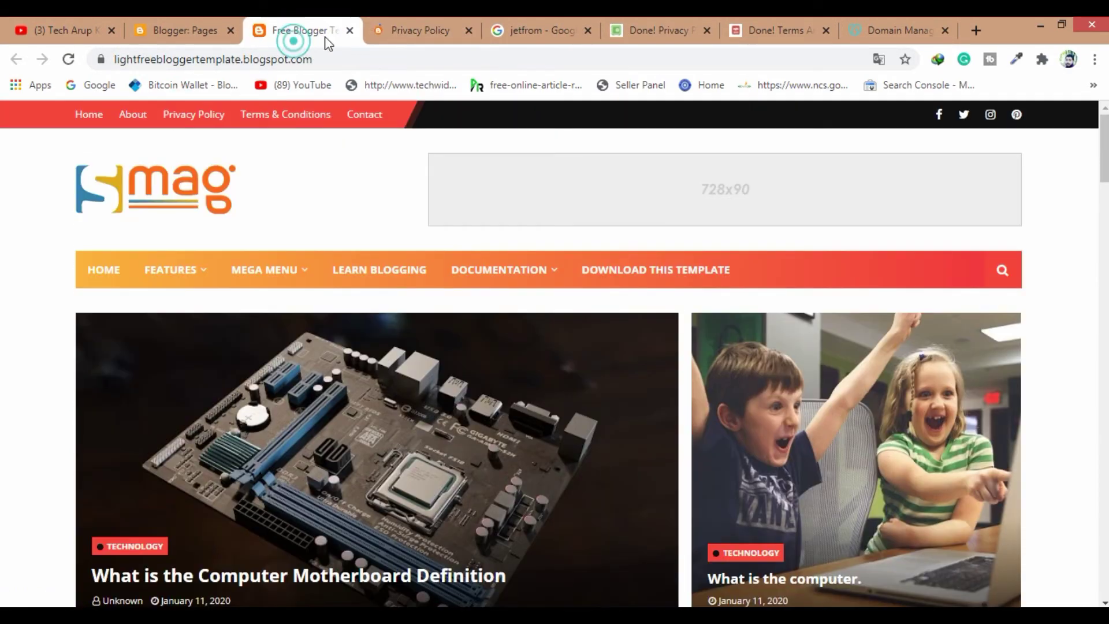
Open Terms & Conditions in a new tab, review it, close it, and return to Blogger's Pages list
{"action": "right_click", "coordinate": [271, 121]}
{"action": "left_click", "coordinate": [289, 125]}
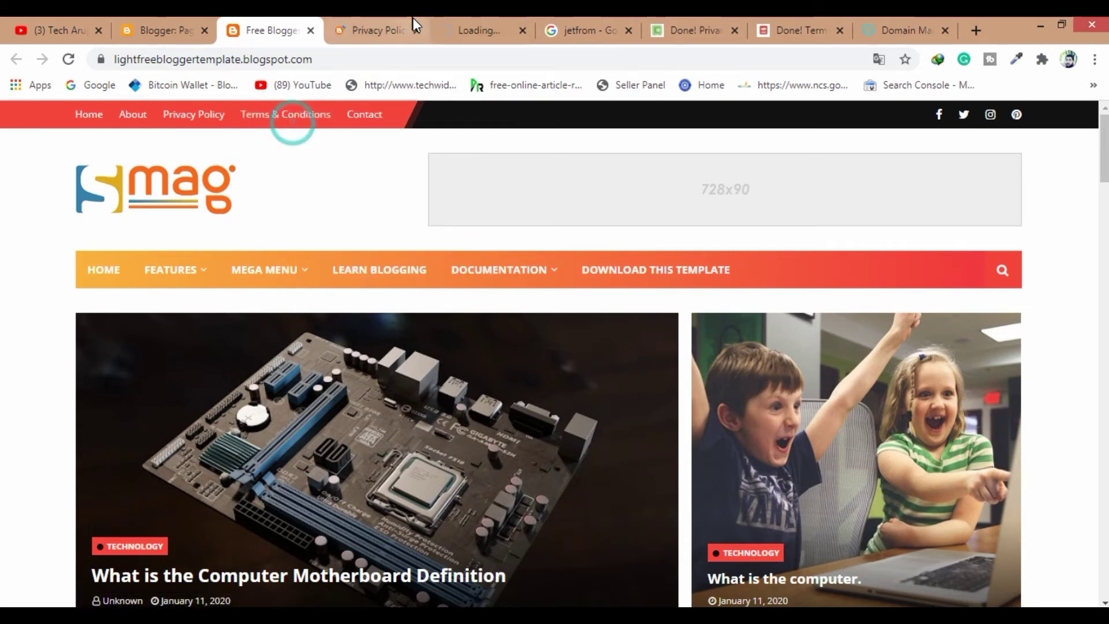
{"action": "left_click", "coordinate": [416, 31]}
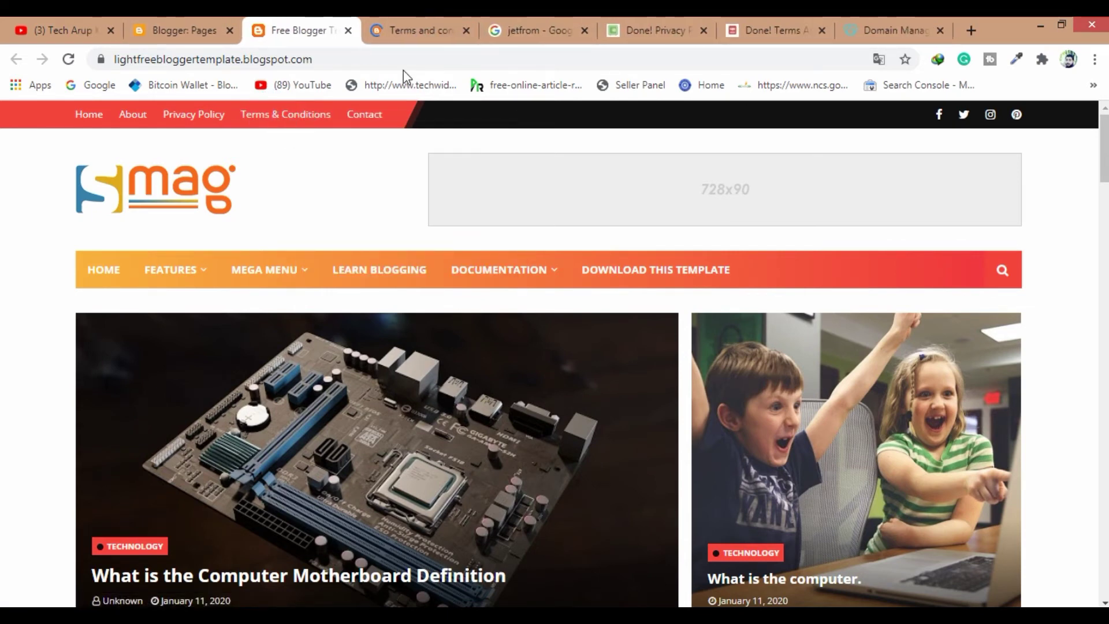
{"action": "left_click", "coordinate": [411, 30]}
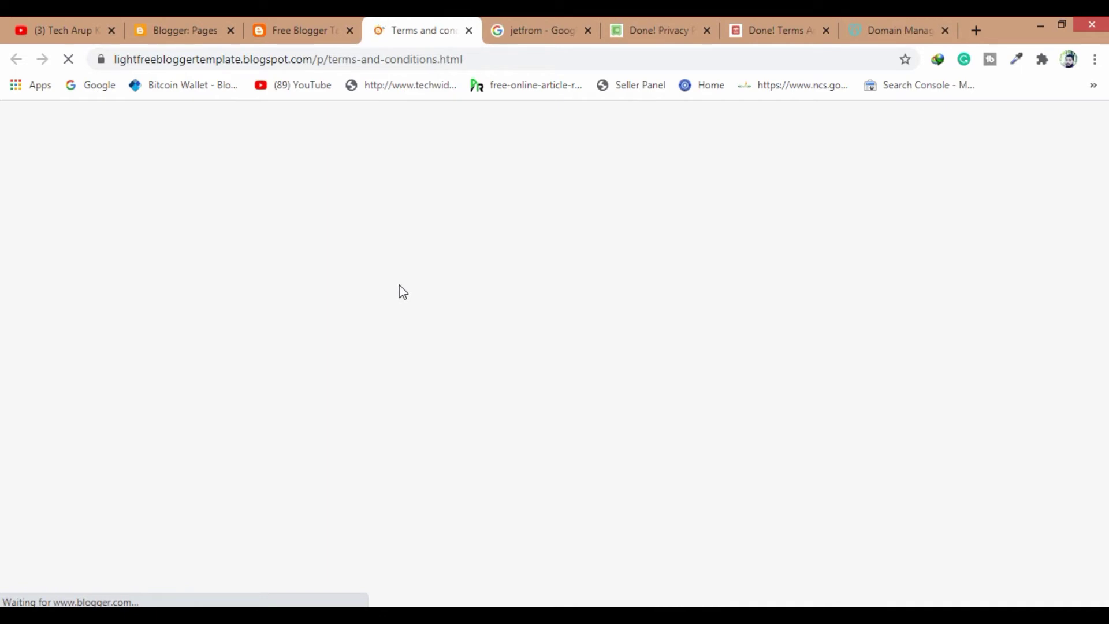
{"action": "scroll", "coordinate": [412, 370], "scroll_direction": "down", "scroll_amount": 20}
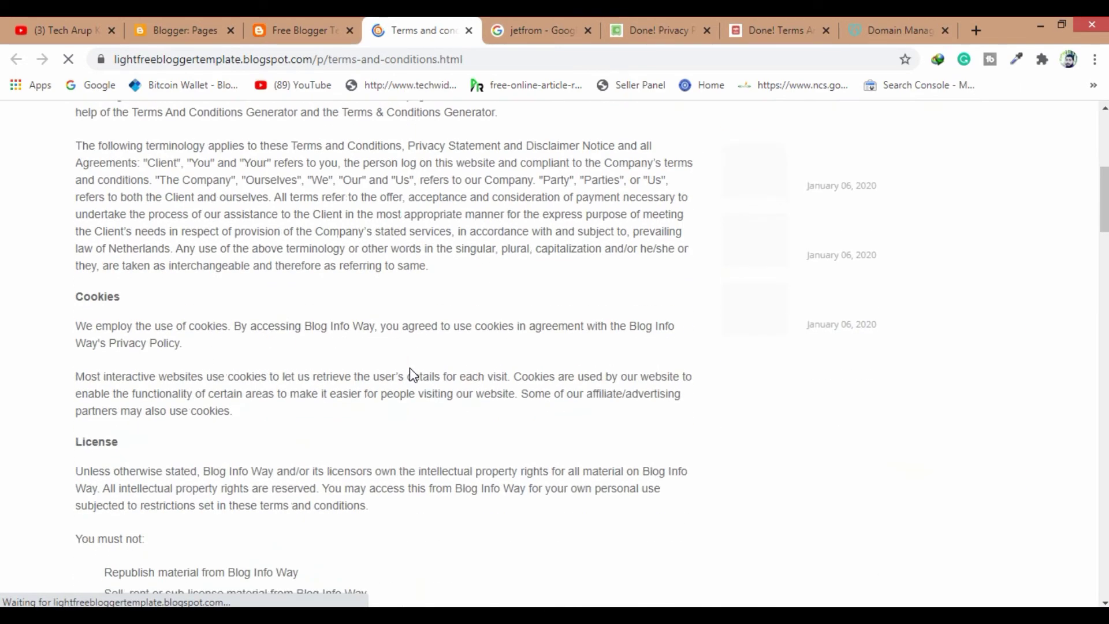
{"action": "left_click", "coordinate": [299, 32]}
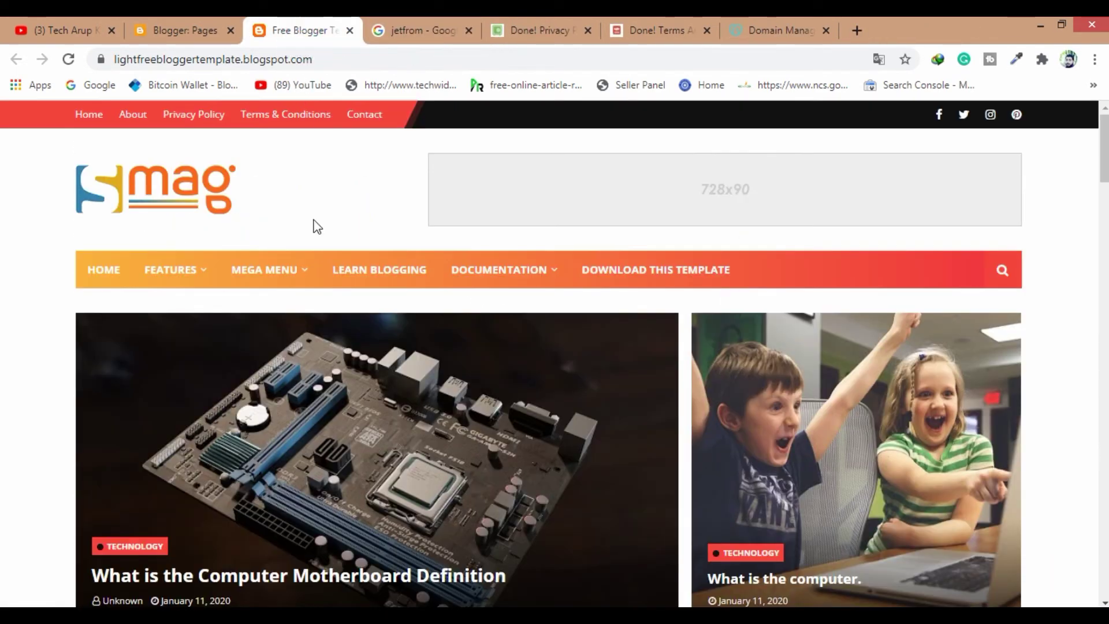
{"action": "left_click", "coordinate": [222, 32]}
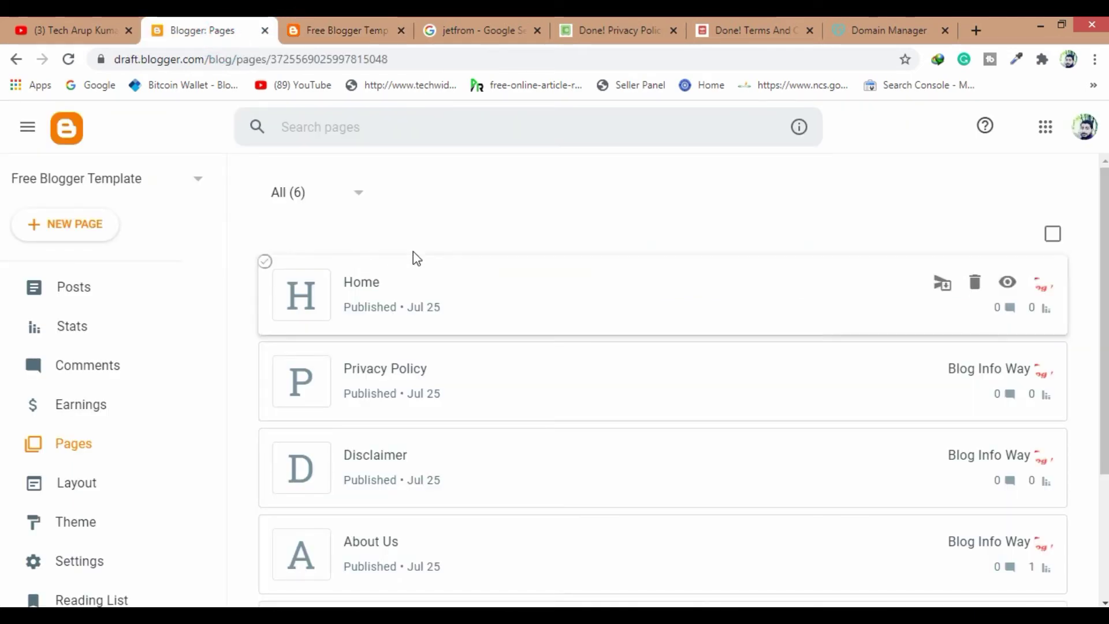
Go to the Free Blogger Template Layout page and choose Add a Gadget under Sidebar Right (A)
{"action": "scroll", "coordinate": [119, 483], "scroll_direction": "down", "scroll_amount": 3}
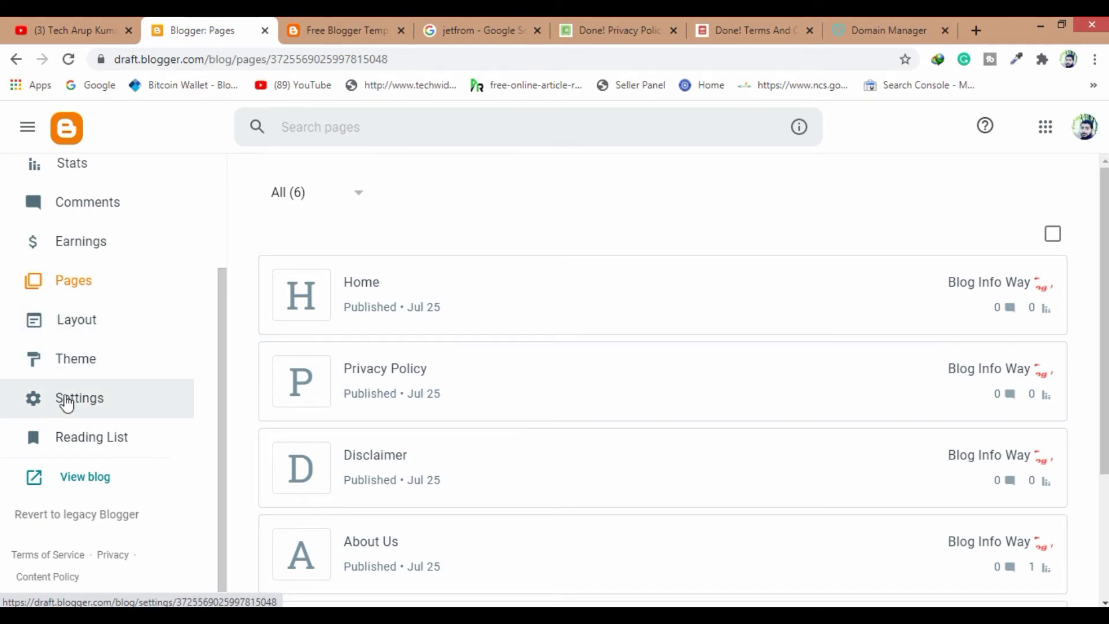
{"action": "left_click", "coordinate": [82, 322]}
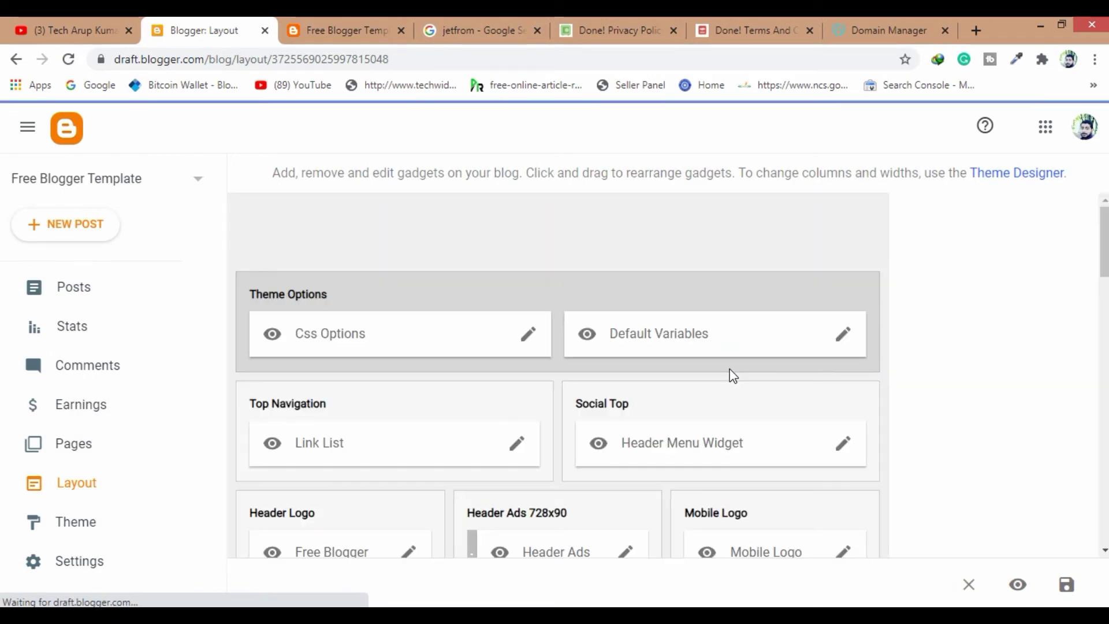
{"action": "scroll", "coordinate": [906, 376], "scroll_direction": "down", "scroll_amount": 4}
{"action": "scroll", "coordinate": [909, 380], "scroll_direction": "down", "scroll_amount": 3}
{"action": "scroll", "coordinate": [908, 379], "scroll_direction": "up", "scroll_amount": 4}
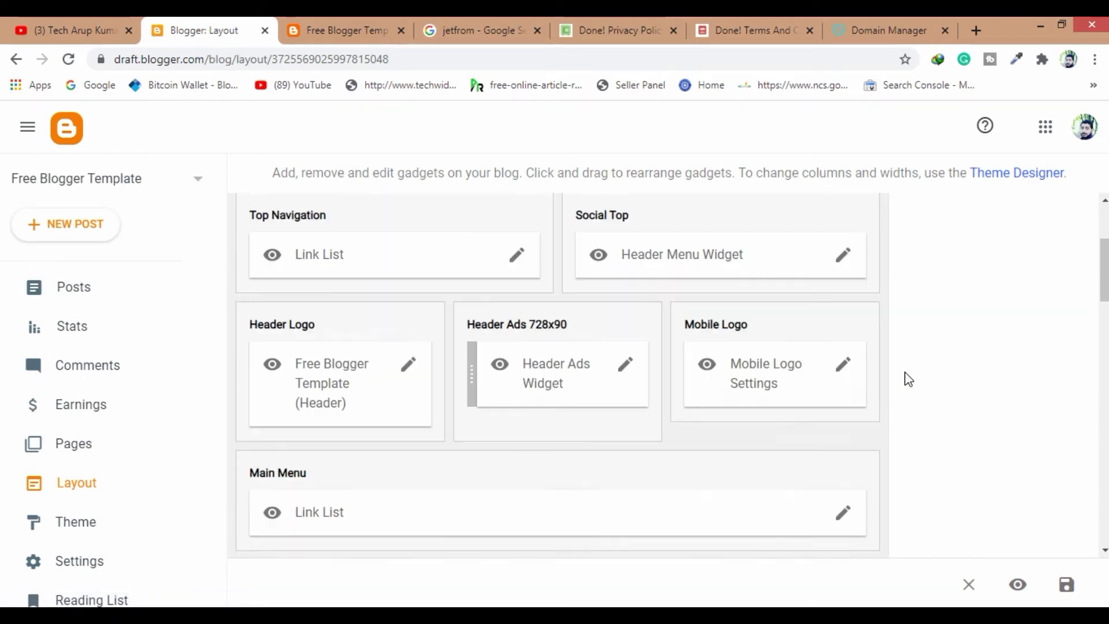
{"action": "scroll", "coordinate": [908, 380], "scroll_direction": "down", "scroll_amount": 8}
{"action": "scroll", "coordinate": [906, 379], "scroll_direction": "down", "scroll_amount": 3}
{"action": "left_click", "coordinate": [770, 267]}
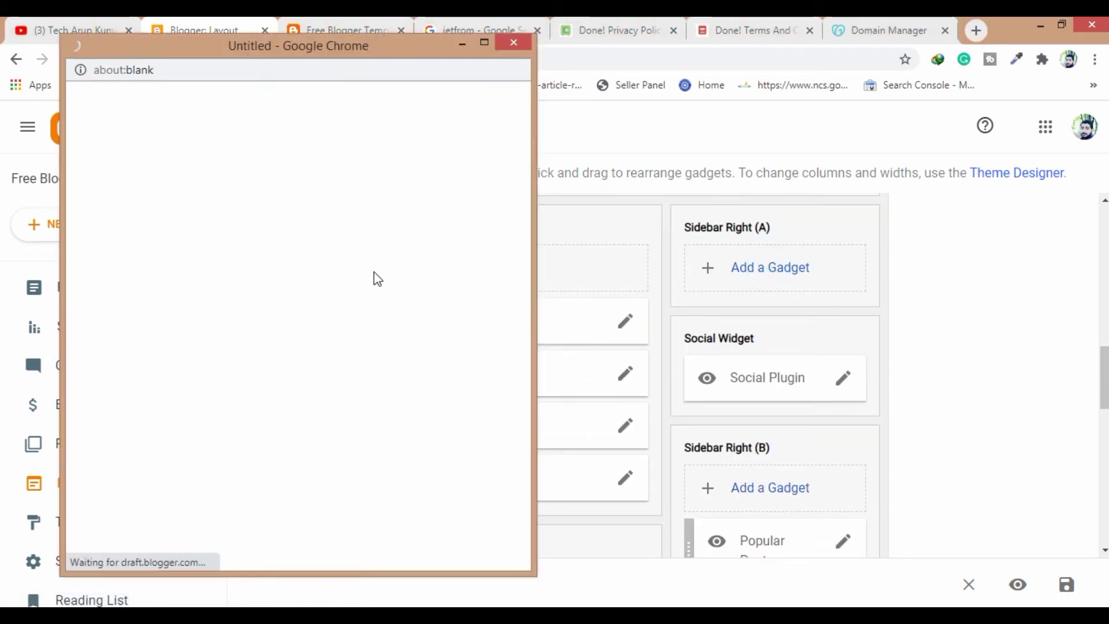
Pick the Contact Form gadget from the gadget list and save it into Sidebar Right (A)
{"action": "left_click_drag", "start_coordinate": [323, 56], "coordinate": [376, 48]}
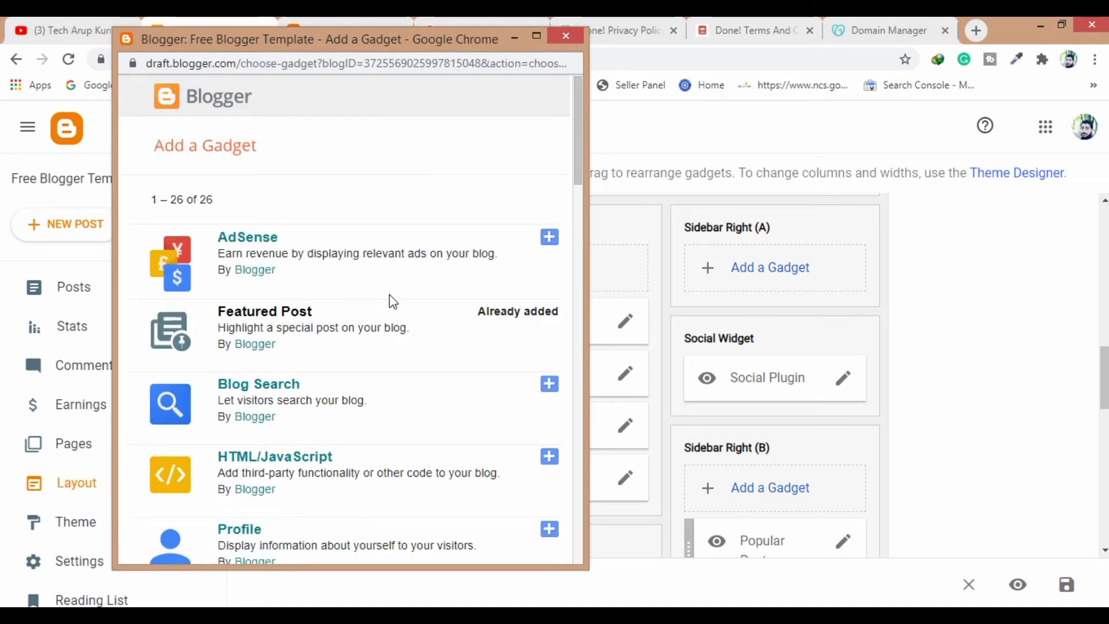
{"action": "scroll", "coordinate": [393, 300], "scroll_direction": "down", "scroll_amount": 8}
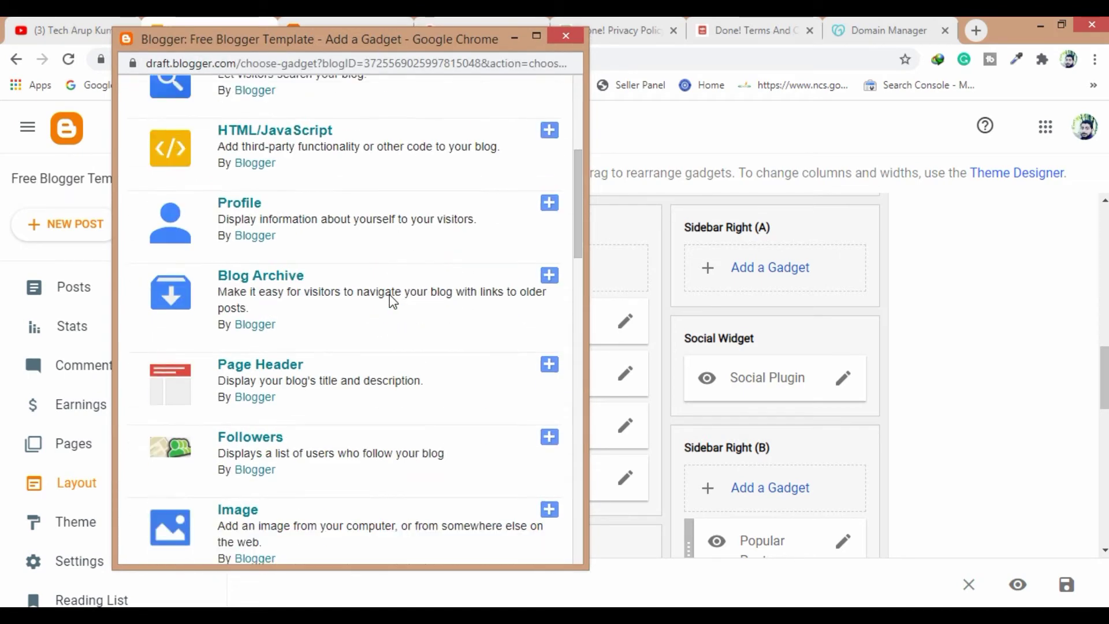
{"action": "scroll", "coordinate": [391, 295], "scroll_direction": "down", "scroll_amount": 3}
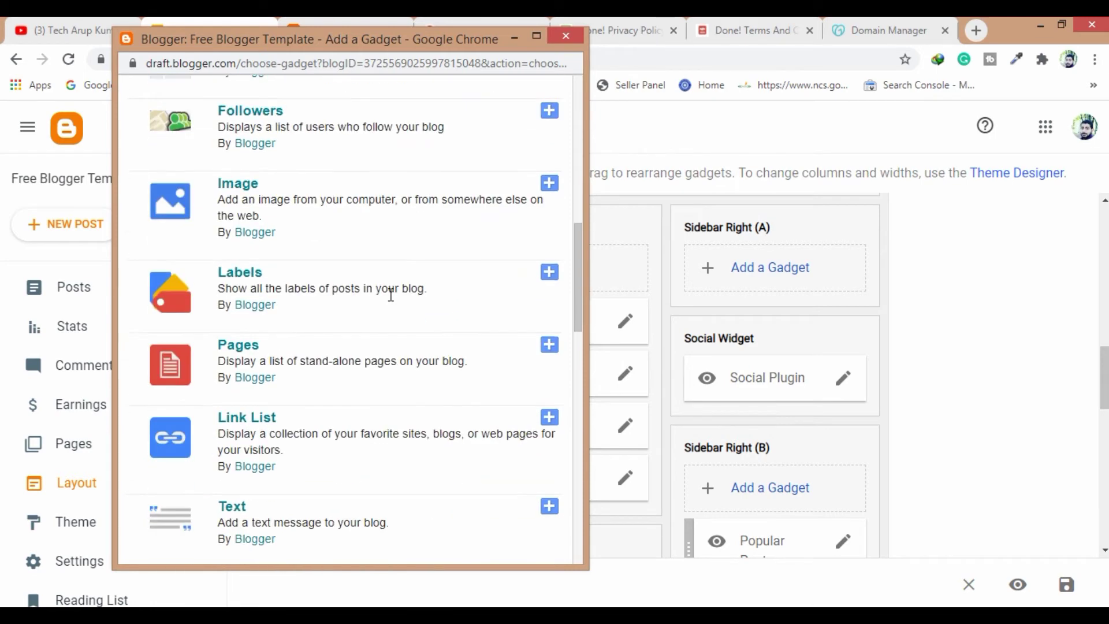
{"action": "scroll", "coordinate": [390, 295], "scroll_direction": "down", "scroll_amount": 12}
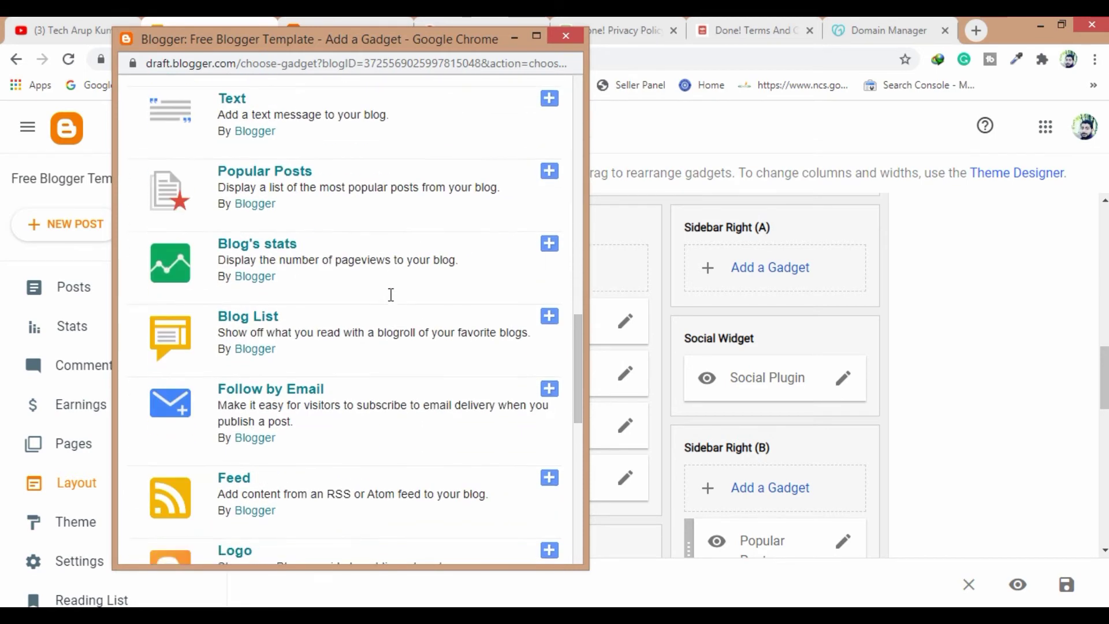
{"action": "scroll", "coordinate": [390, 297], "scroll_direction": "down", "scroll_amount": 3}
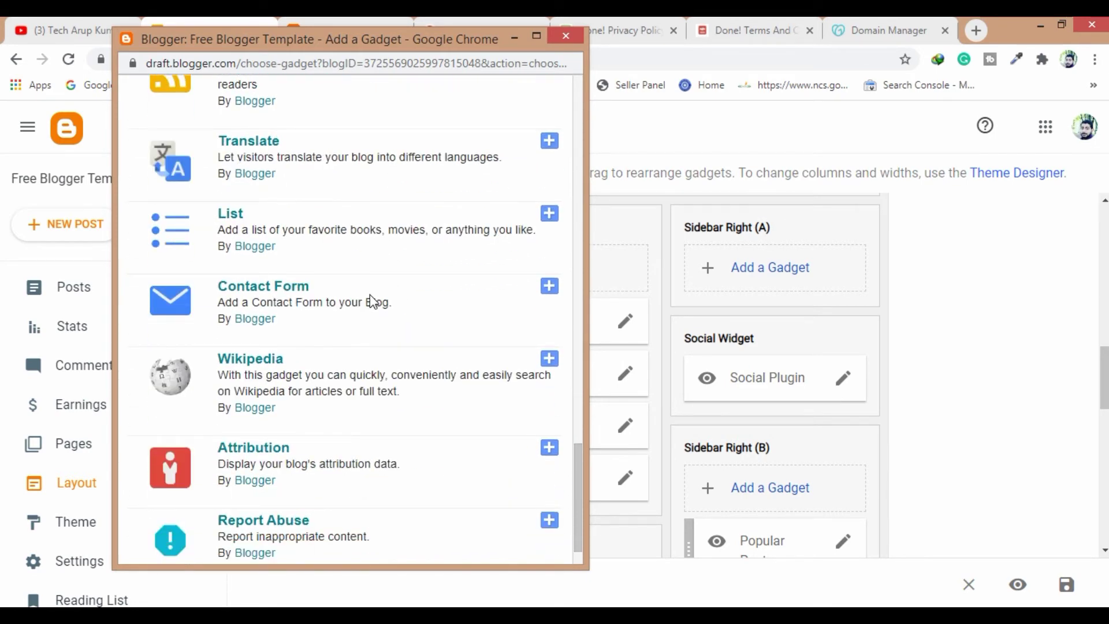
{"action": "left_click", "coordinate": [547, 288]}
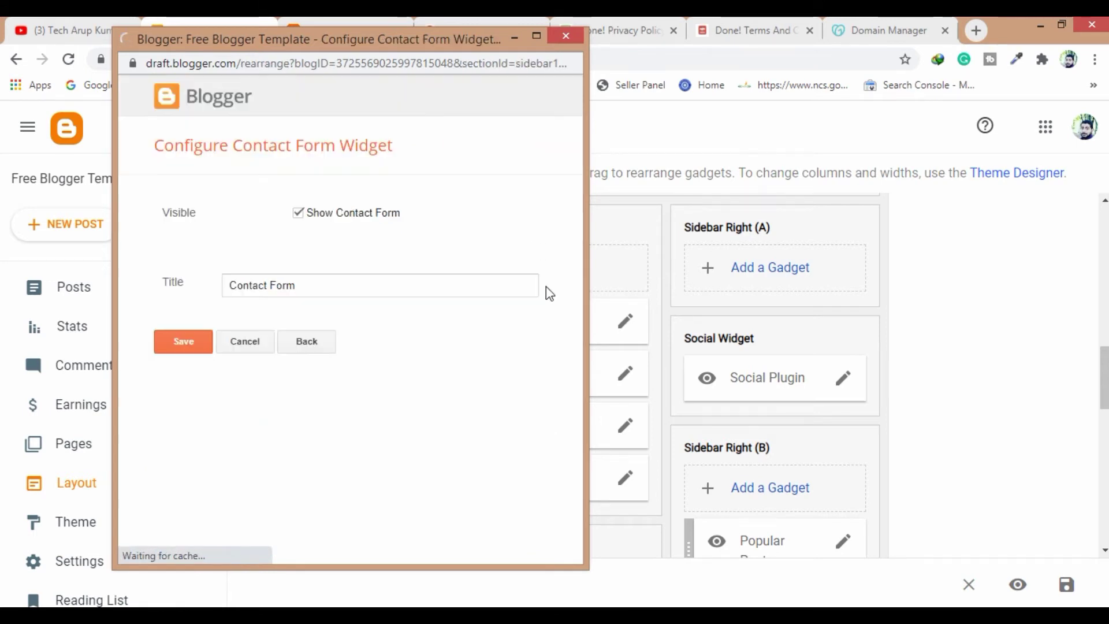
{"action": "left_click", "coordinate": [182, 341]}
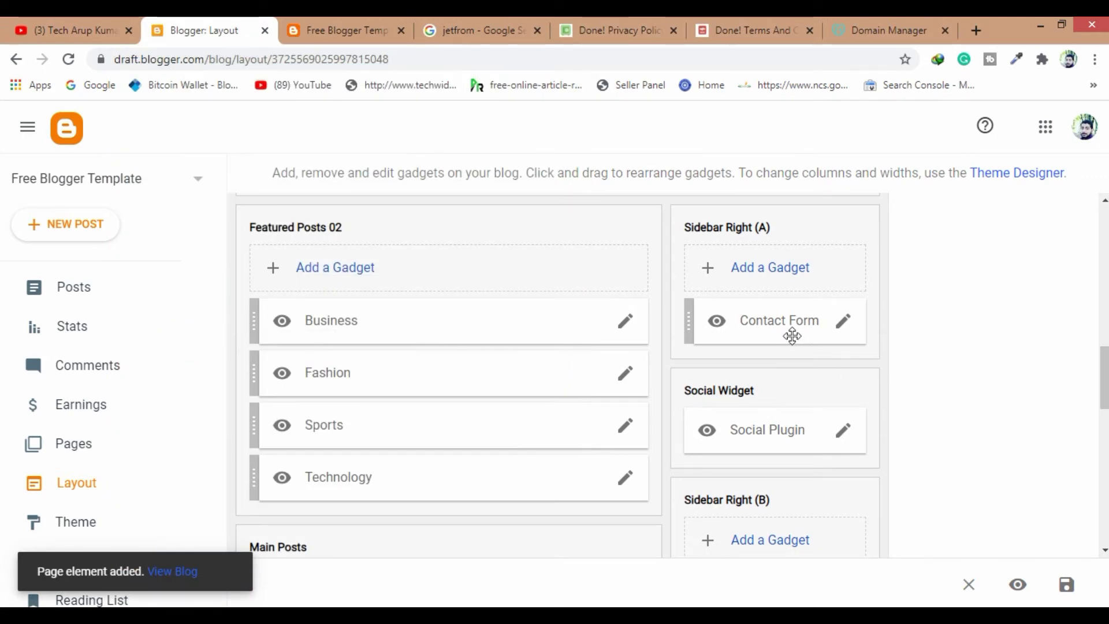
{"action": "left_click", "coordinate": [370, 31]}
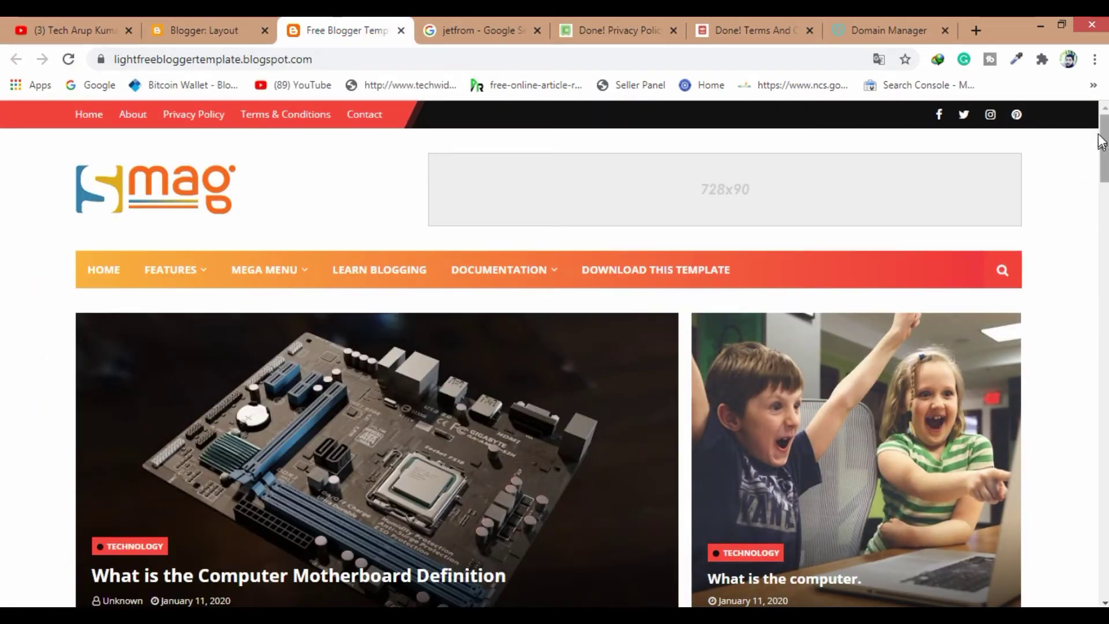
{"action": "scroll", "coordinate": [1102, 161], "scroll_direction": "down", "scroll_amount": 15}
{"action": "scroll", "coordinate": [3, 173], "scroll_direction": "up", "scroll_amount": 8}
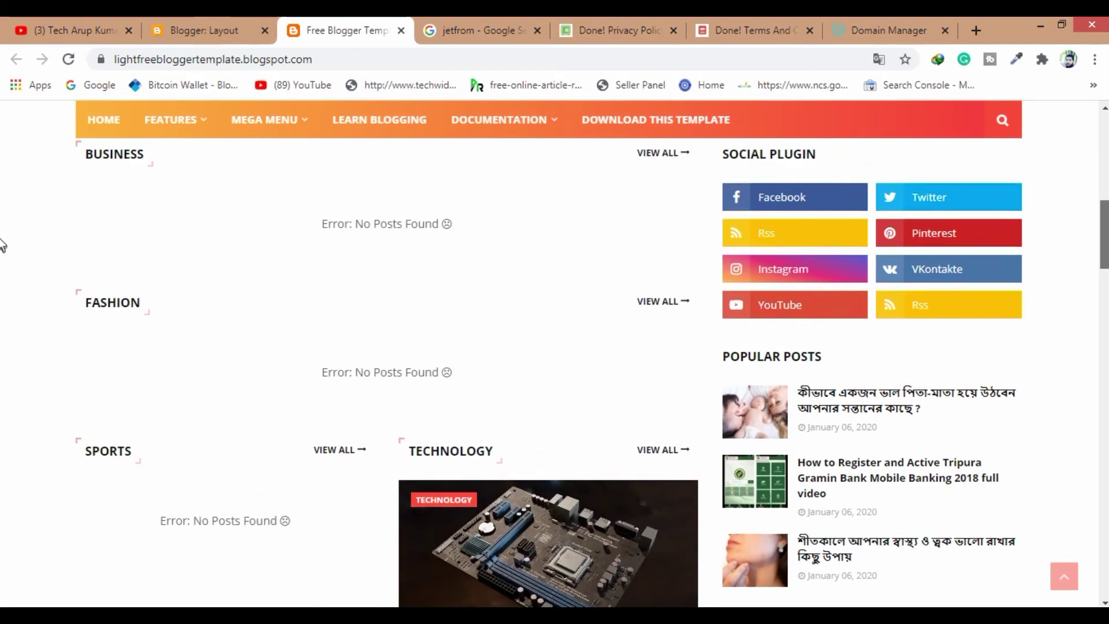
{"action": "scroll", "coordinate": [2, 214], "scroll_direction": "up", "scroll_amount": 2}
{"action": "scroll", "coordinate": [2, 277], "scroll_direction": "down", "scroll_amount": 12}
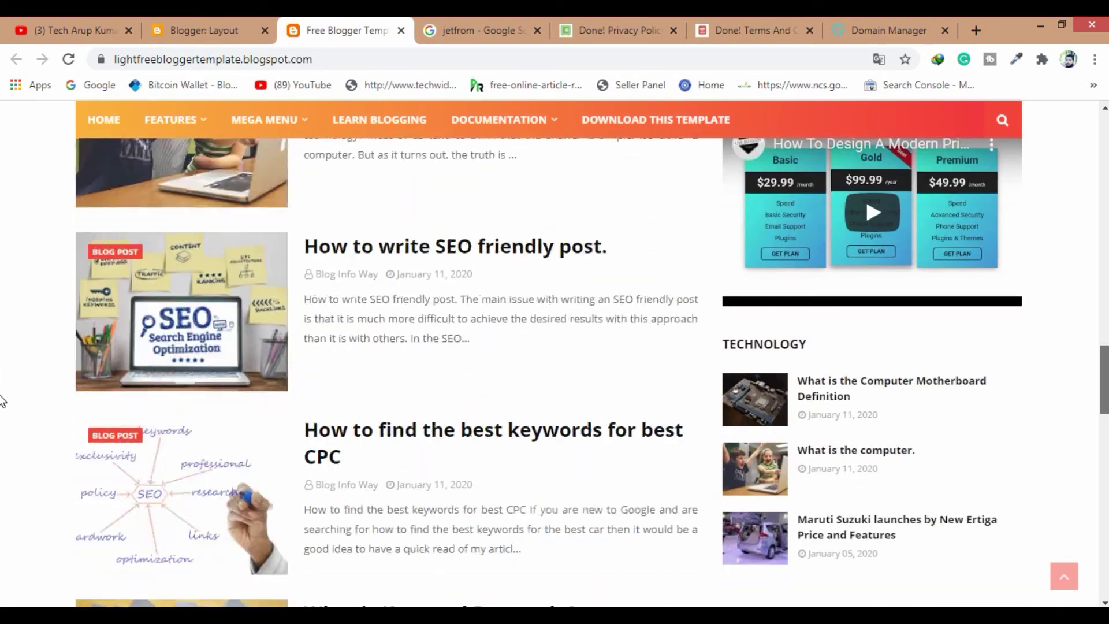
{"action": "scroll", "coordinate": [3, 401], "scroll_direction": "down", "scroll_amount": 1}
{"action": "left_click", "coordinate": [171, 120]}
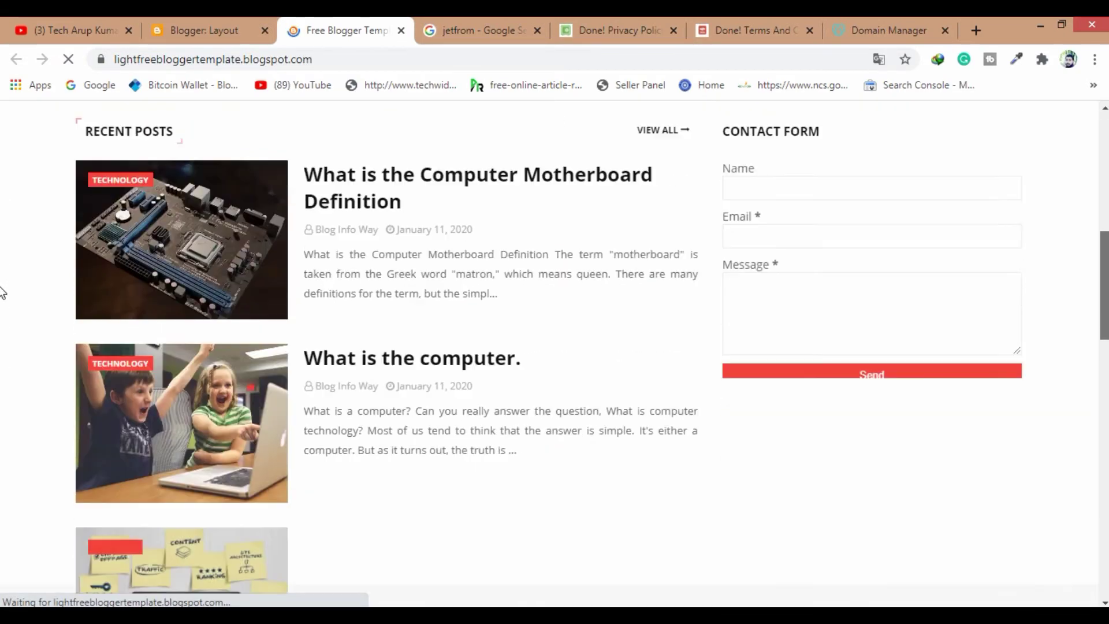
{"action": "scroll", "coordinate": [2, 293], "scroll_direction": "up", "scroll_amount": 4}
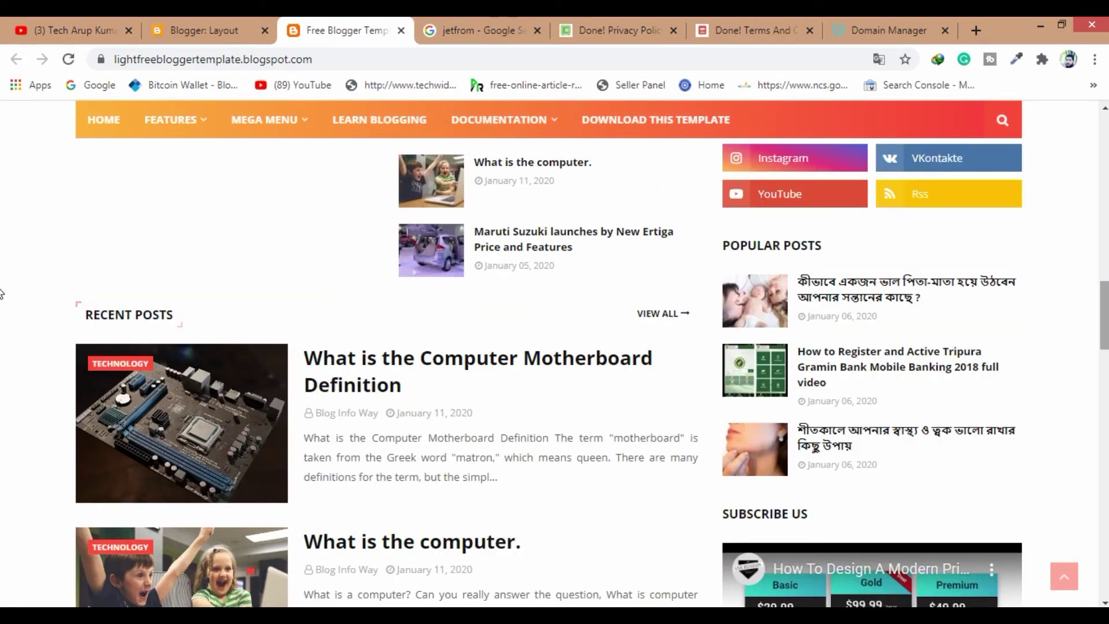
{"action": "scroll", "coordinate": [514, 180], "scroll_direction": "up", "scroll_amount": 5}
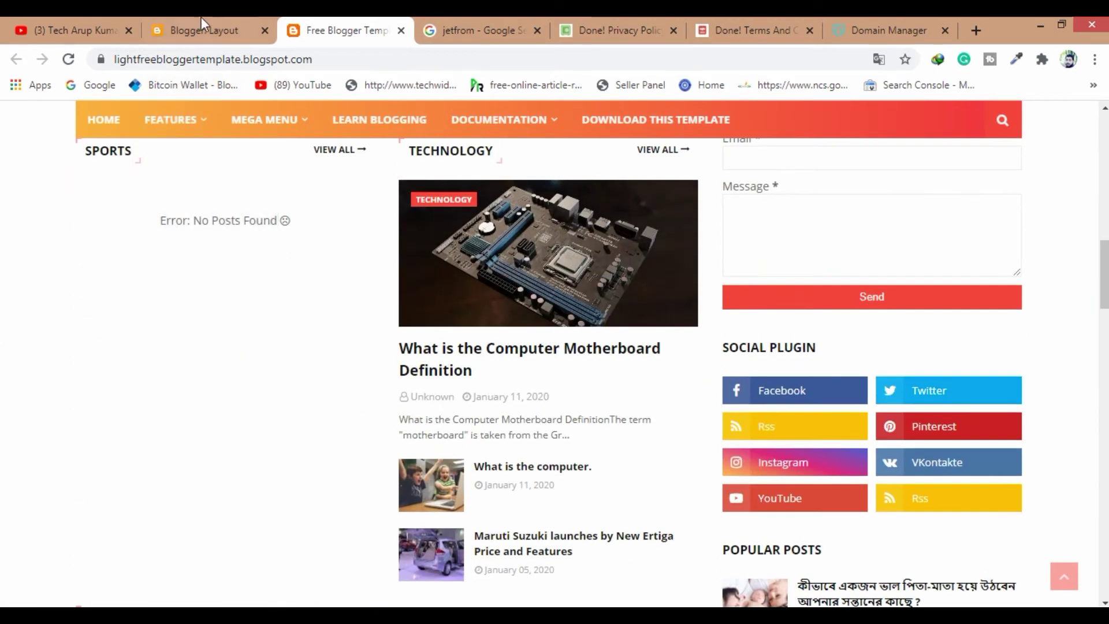
{"action": "left_click", "coordinate": [201, 17]}
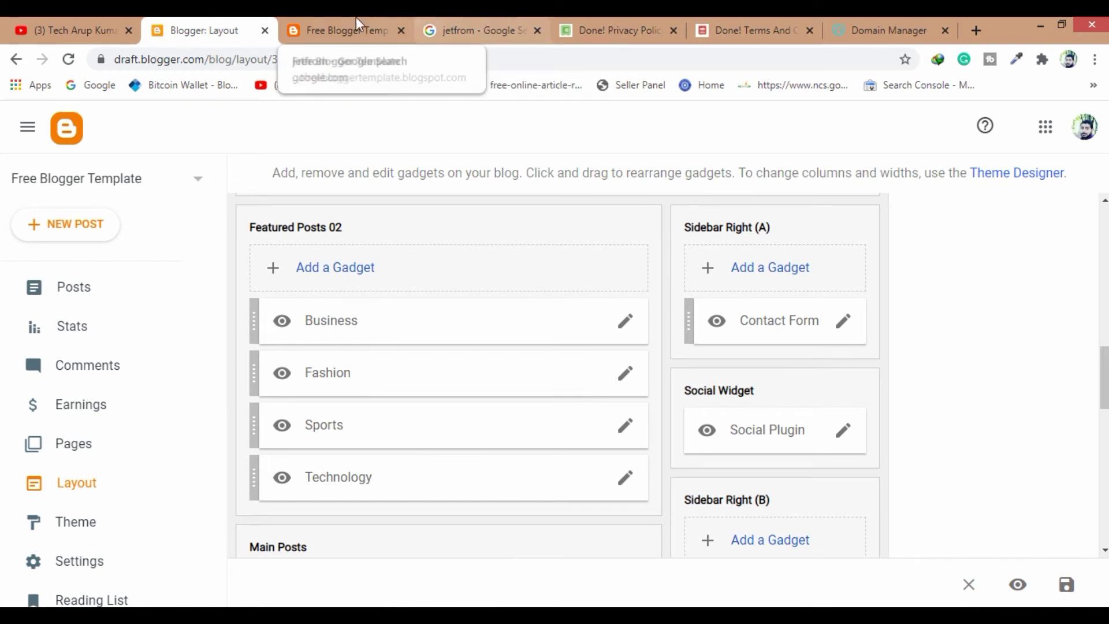
Correct the 'jetfrom' search to 'jotform' and open the JotForm website from the results
{"action": "left_click", "coordinate": [484, 23]}
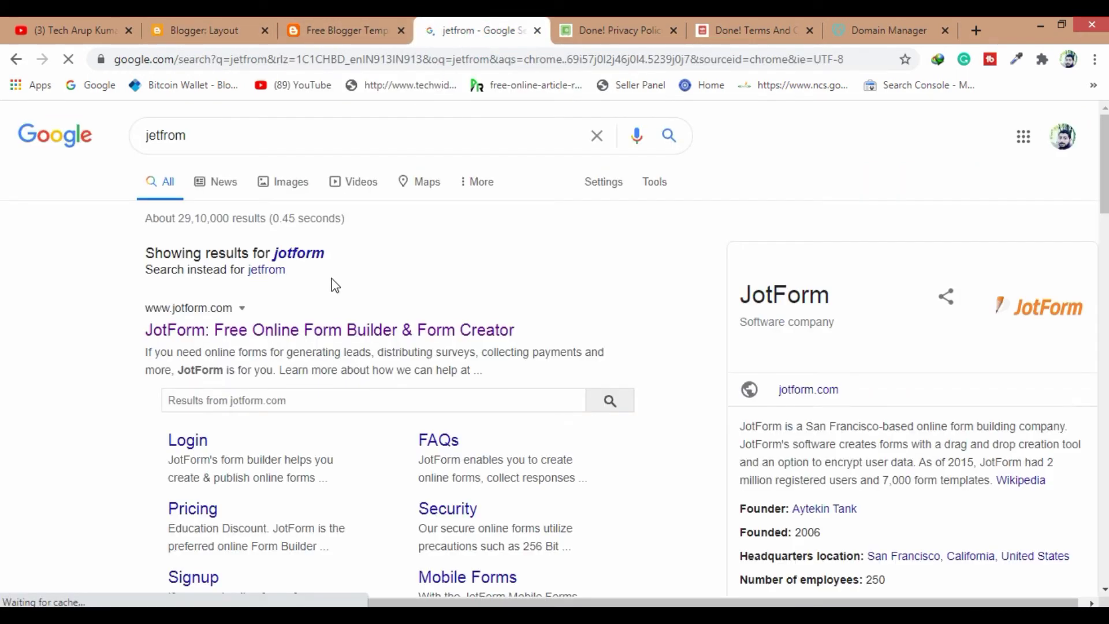
{"action": "left_click", "coordinate": [305, 258]}
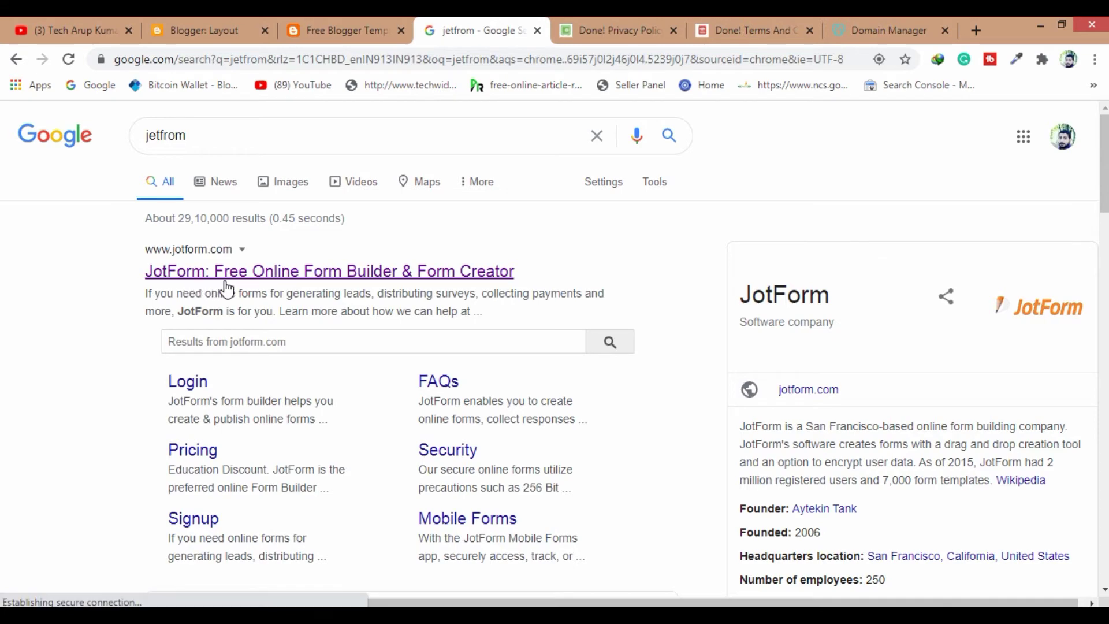
{"action": "left_click", "coordinate": [291, 280]}
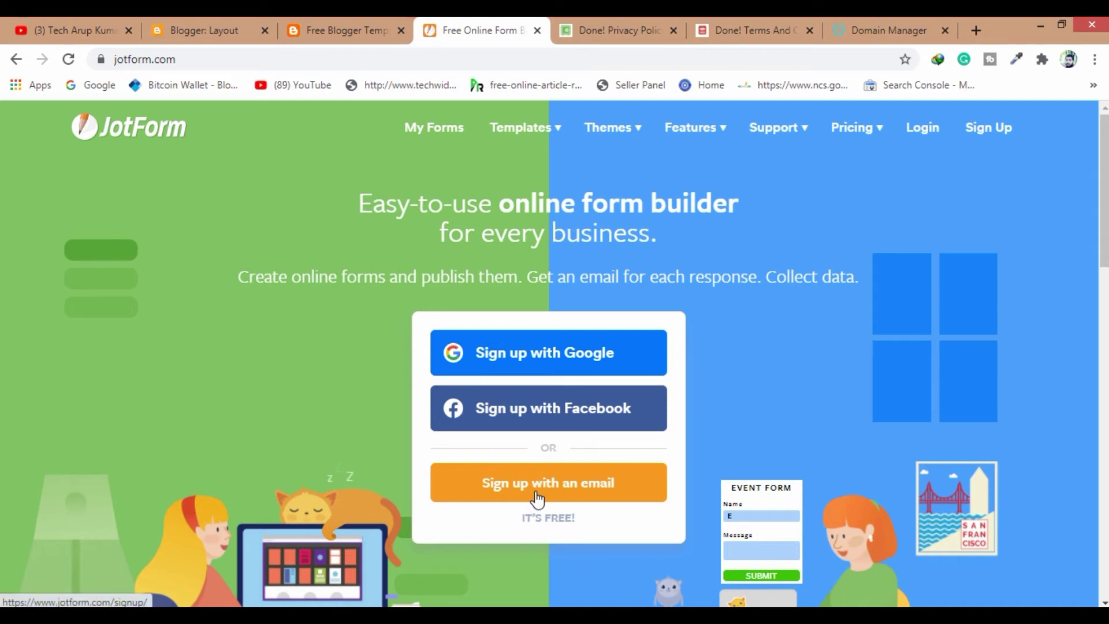
Sign up for JotForm with a Google account and reach the 'Help us understand your needs' questionnaire
{"action": "left_click", "coordinate": [532, 362]}
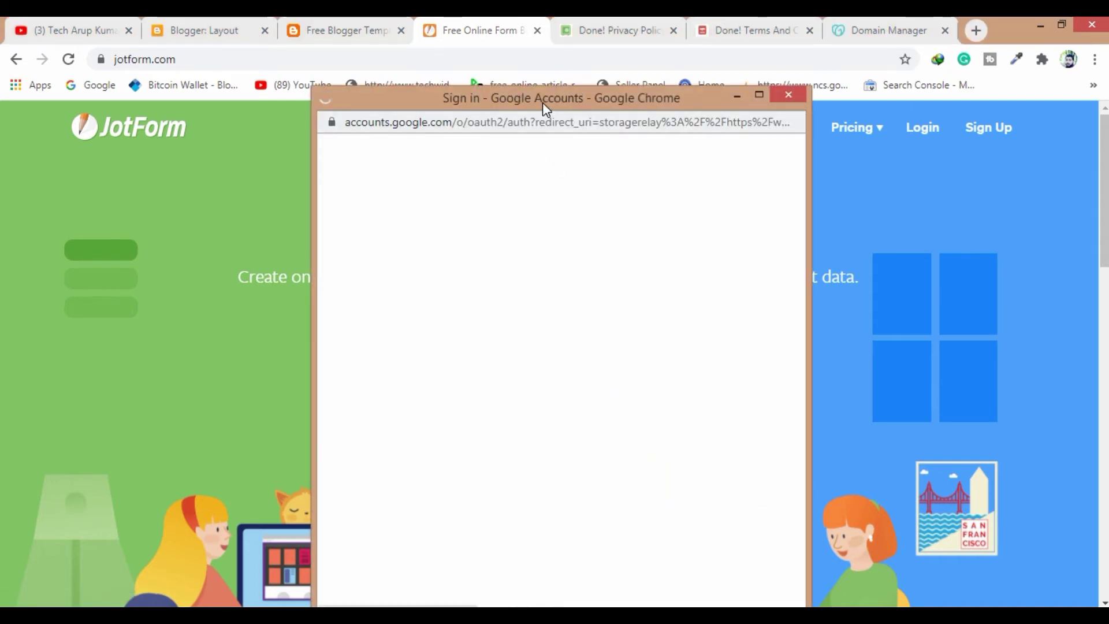
{"action": "left_click_drag", "start_coordinate": [543, 102], "coordinate": [493, 55]}
{"action": "scroll", "coordinate": [594, 399], "scroll_direction": "down", "scroll_amount": 2}
{"action": "scroll", "coordinate": [538, 372], "scroll_direction": "up", "scroll_amount": 2}
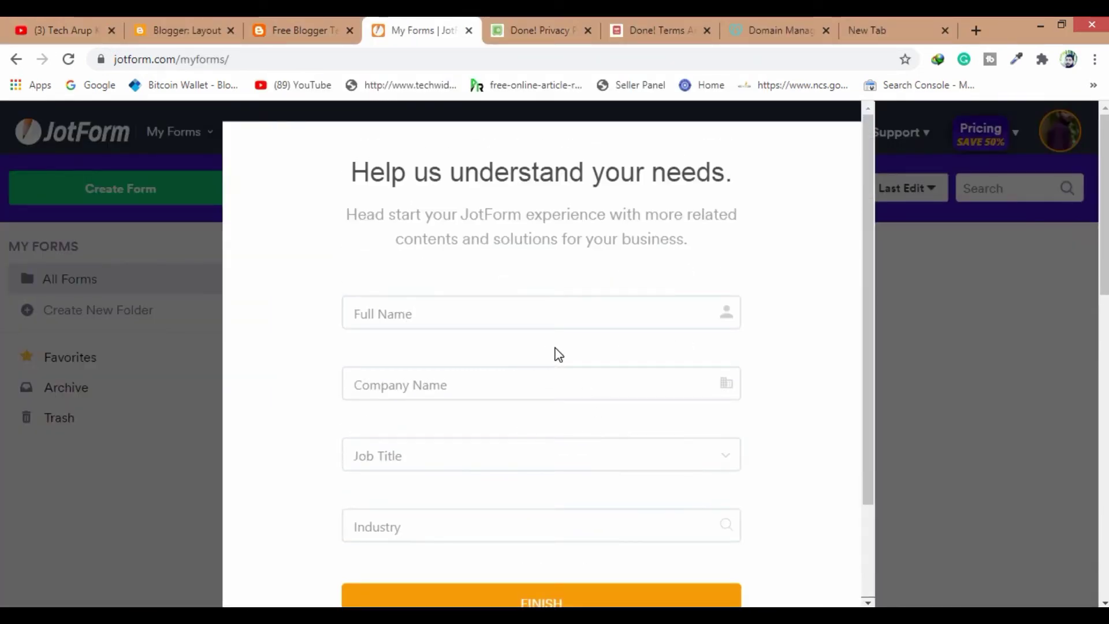
{"action": "scroll", "coordinate": [664, 503], "scroll_direction": "down", "scroll_amount": 5}
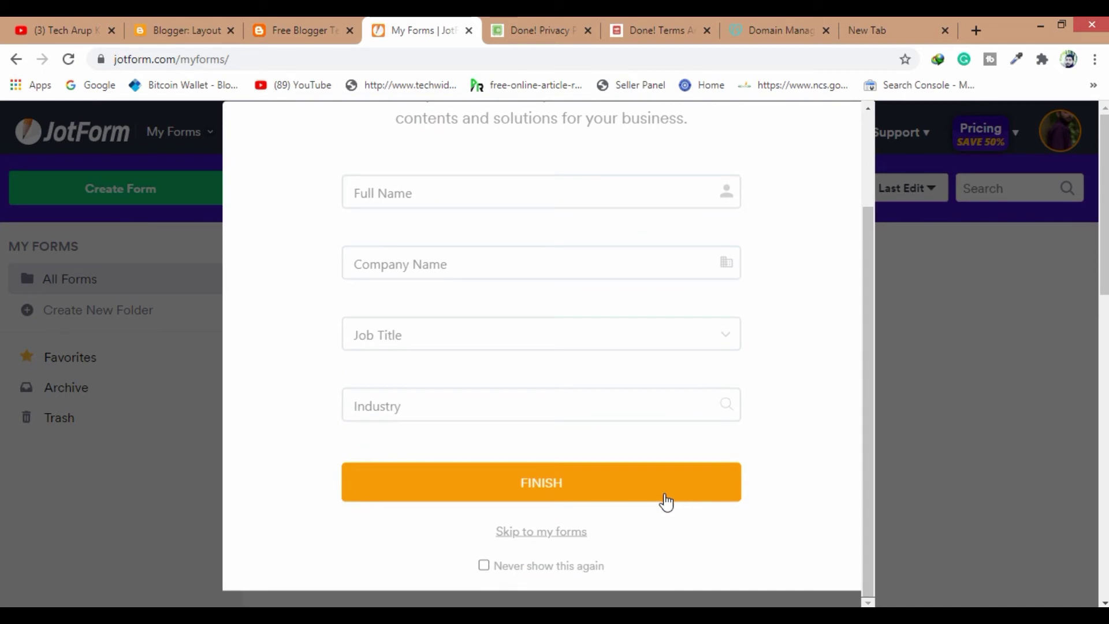
Skip the questionnaire and create a new Start From Scratch form using the Classic Form layout
{"action": "left_click", "coordinate": [541, 533]}
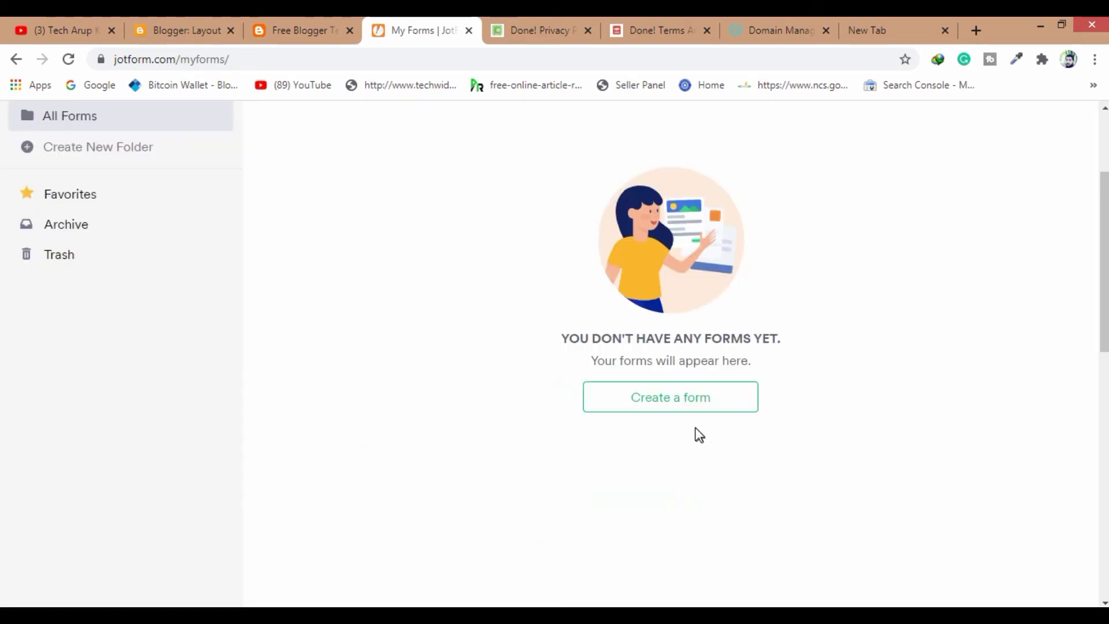
{"action": "scroll", "coordinate": [590, 404], "scroll_direction": "up", "scroll_amount": 3}
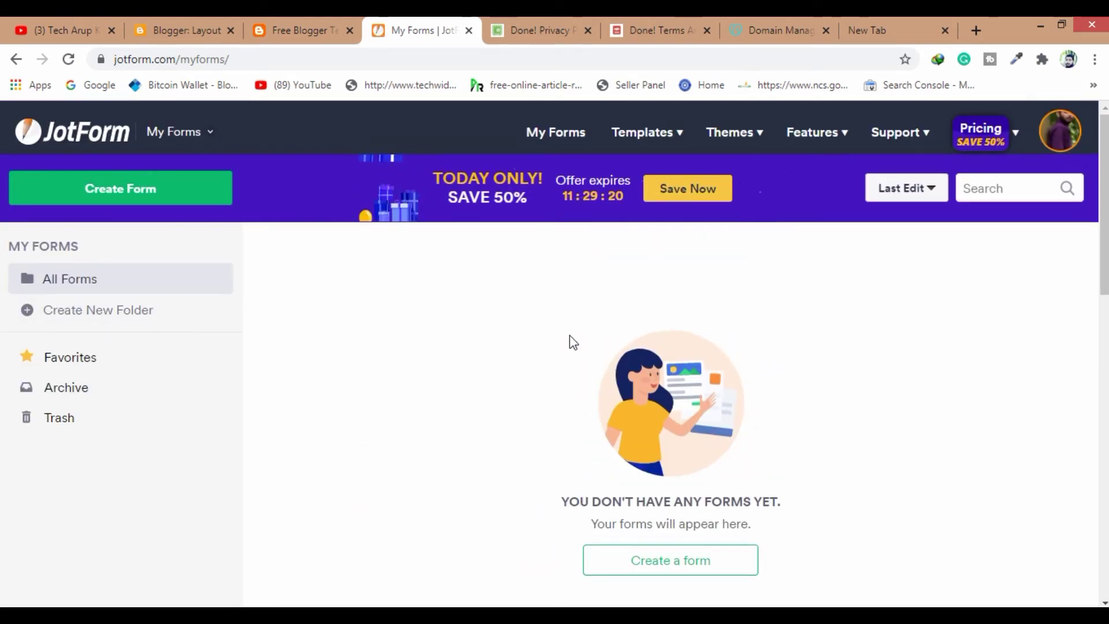
{"action": "scroll", "coordinate": [569, 338], "scroll_direction": "down", "scroll_amount": 1}
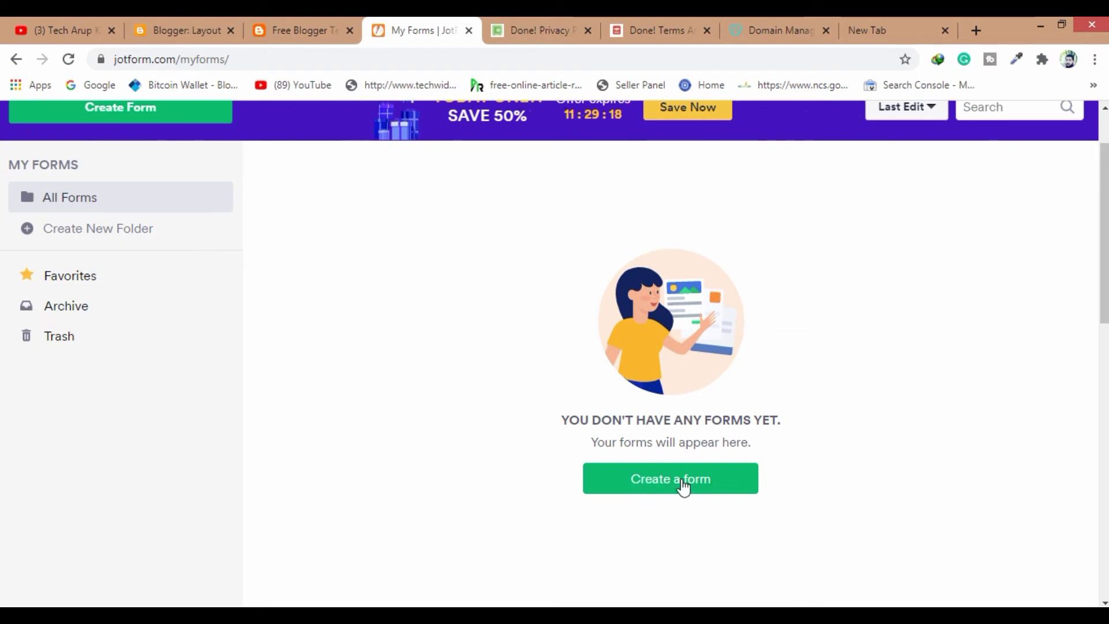
{"action": "scroll", "coordinate": [147, 206], "scroll_direction": "up", "scroll_amount": 1}
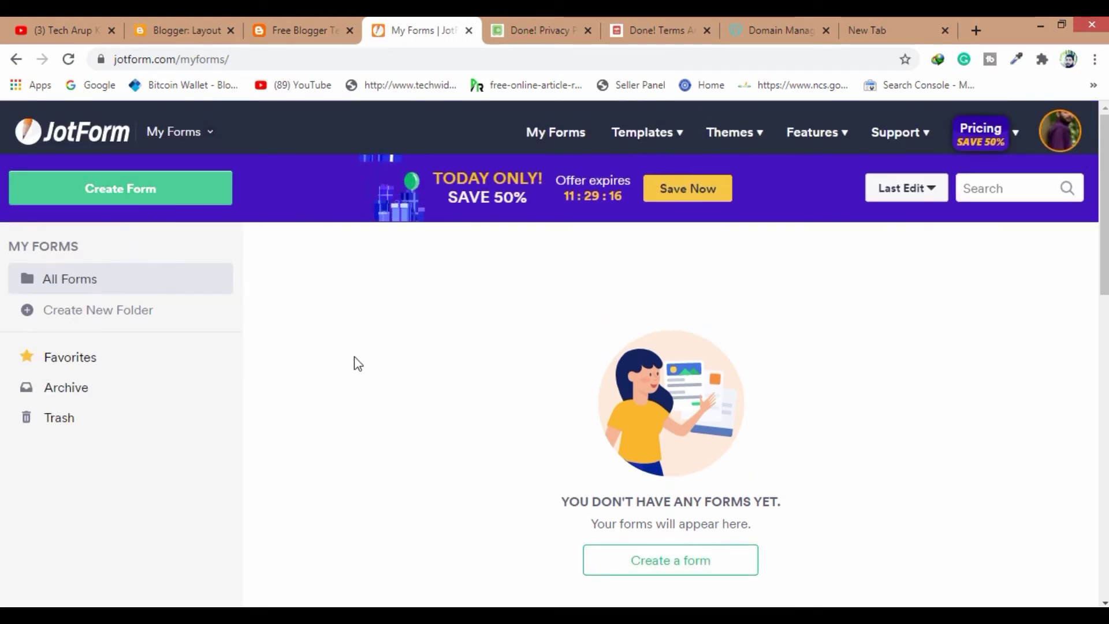
{"action": "scroll", "coordinate": [347, 358], "scroll_direction": "down", "scroll_amount": 2}
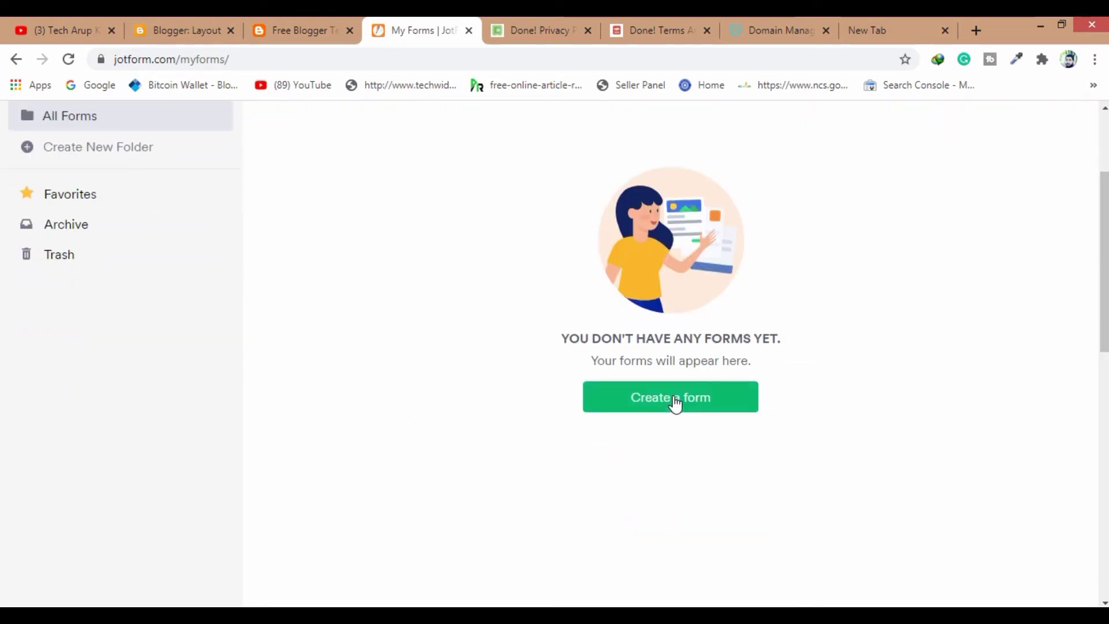
{"action": "left_click", "coordinate": [673, 399]}
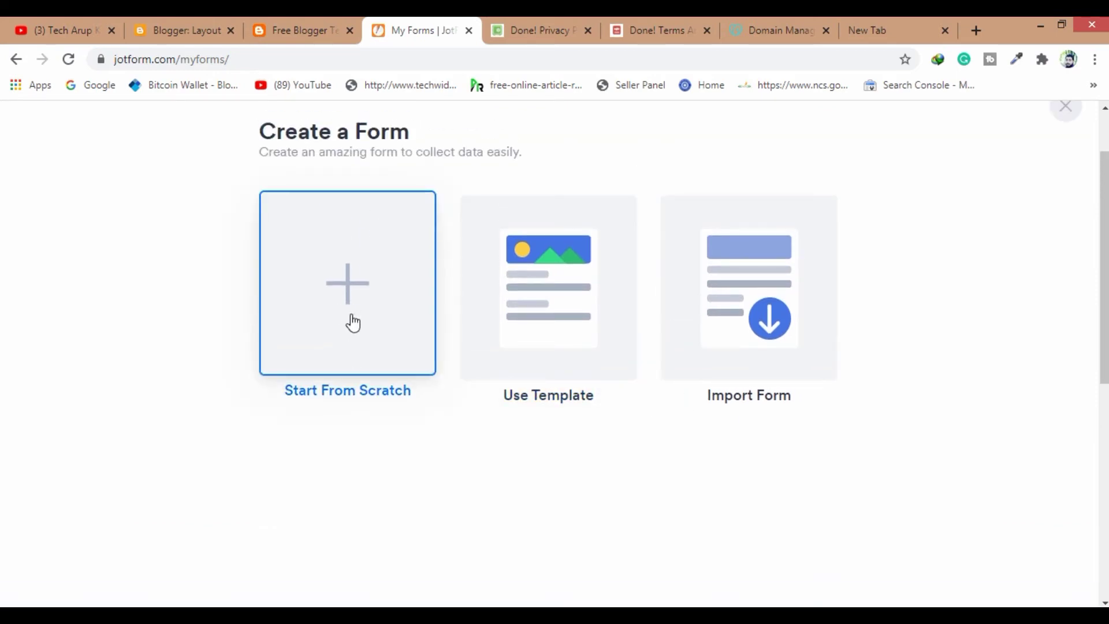
{"action": "left_click", "coordinate": [368, 334]}
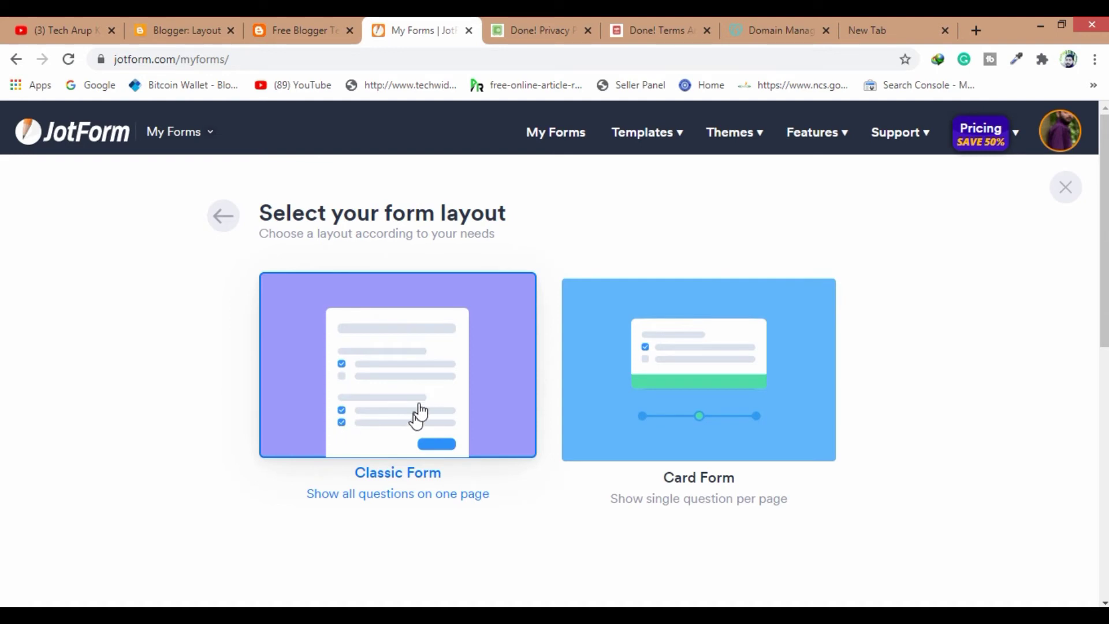
{"action": "left_click", "coordinate": [459, 407]}
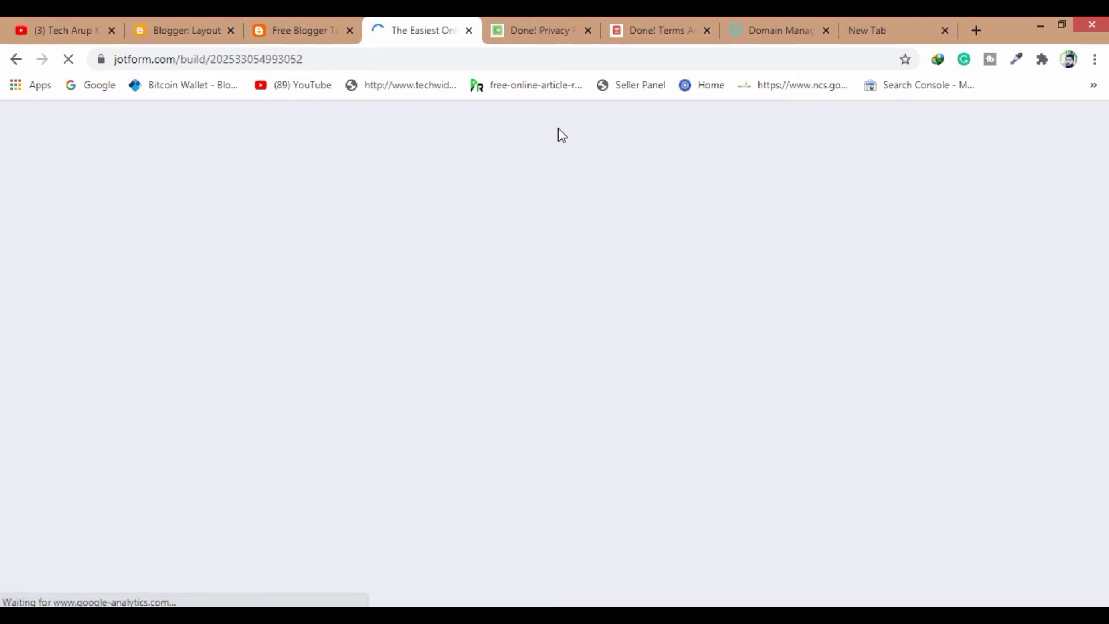
Close the finished Privacy Policy and Terms generator browser tabs
{"action": "left_click", "coordinate": [588, 33]}
{"action": "left_click", "coordinate": [587, 33]}
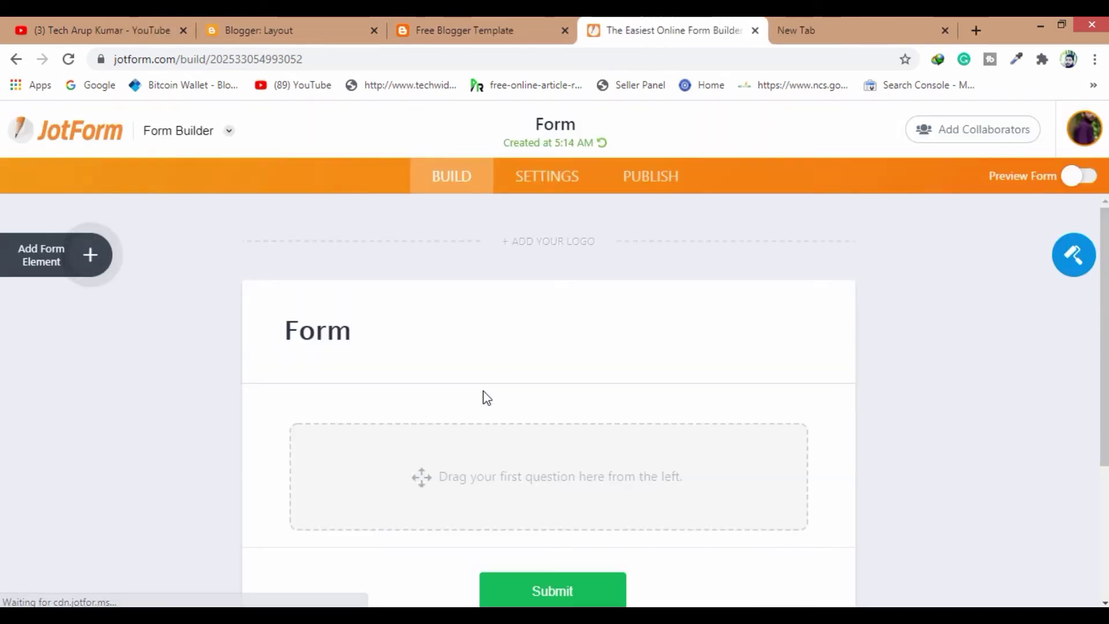
{"action": "scroll", "coordinate": [384, 339], "scroll_direction": "down", "scroll_amount": 3}
{"action": "scroll", "coordinate": [379, 293], "scroll_direction": "up", "scroll_amount": 4}
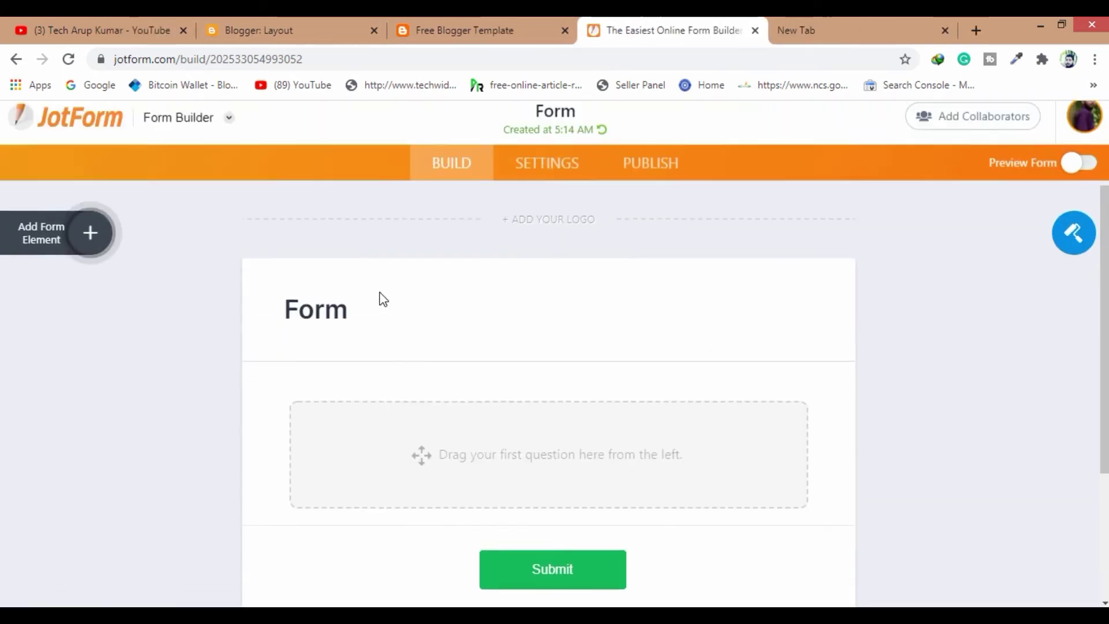
Change the form heading from 'Form' to 'Contact Us'
{"action": "left_click", "coordinate": [368, 335]}
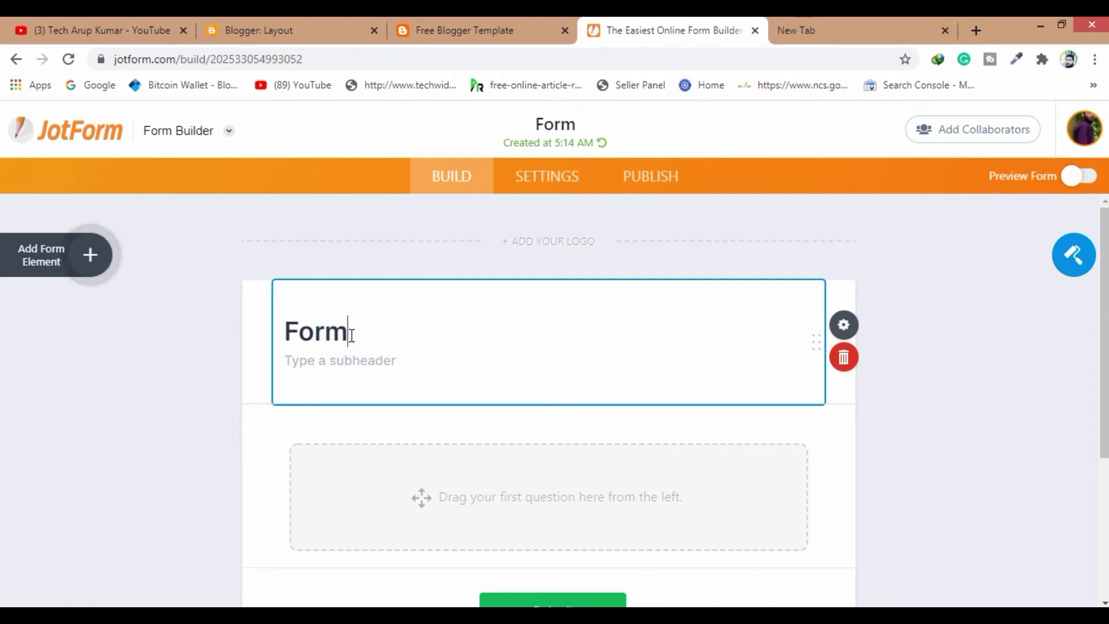
{"action": "key", "text": "BackSpace"}
{"action": "key", "text": "BackSpace"}
{"action": "key", "text": "BackSpace"}
{"action": "key", "text": "BackSpace"}
{"action": "type", "text": "C"}
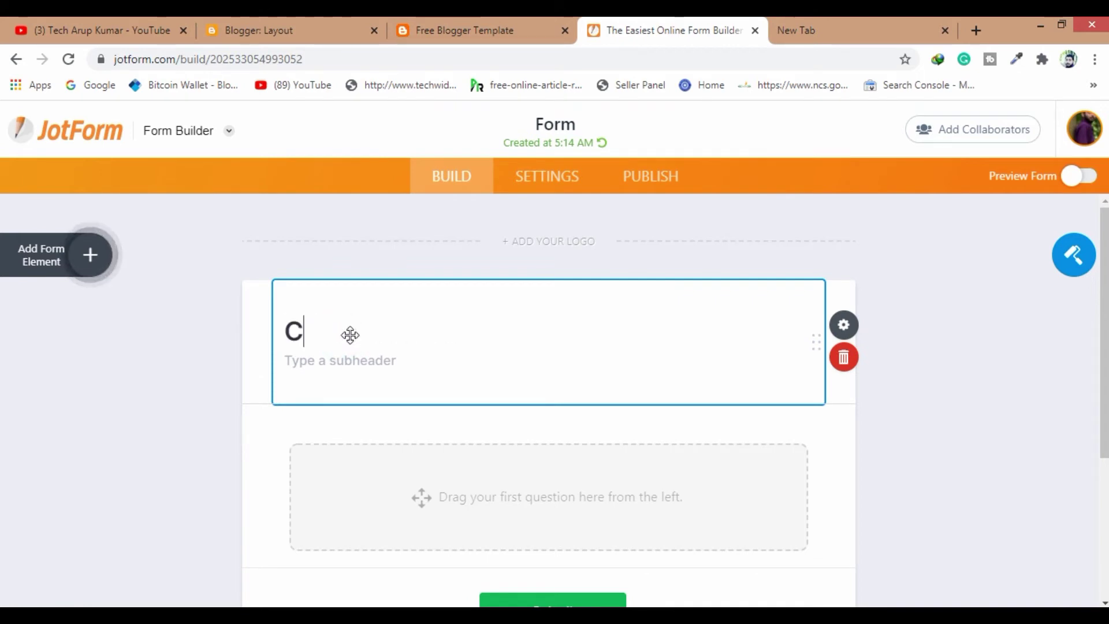
{"action": "type", "text": "ontat"}
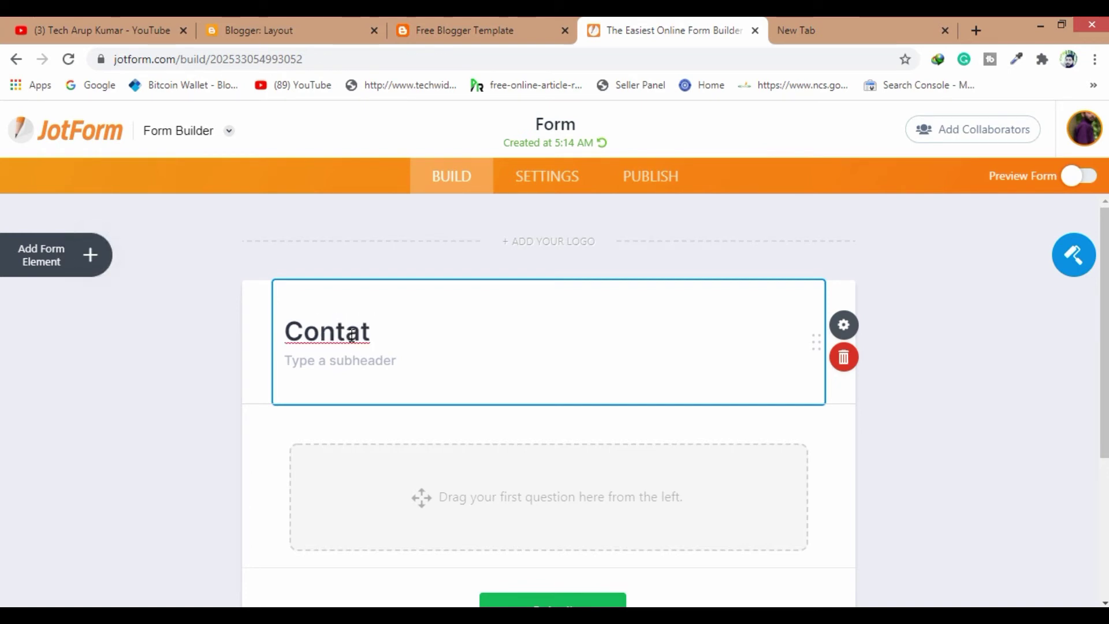
{"action": "key", "text": "BackSpace"}
{"action": "key", "text": "BackSpace"}
{"action": "key", "text": "BackSpace"}
{"action": "key", "text": "BackSpace"}
{"action": "key", "text": "BackSpace"}
{"action": "type", "text": "ntact Ud"}
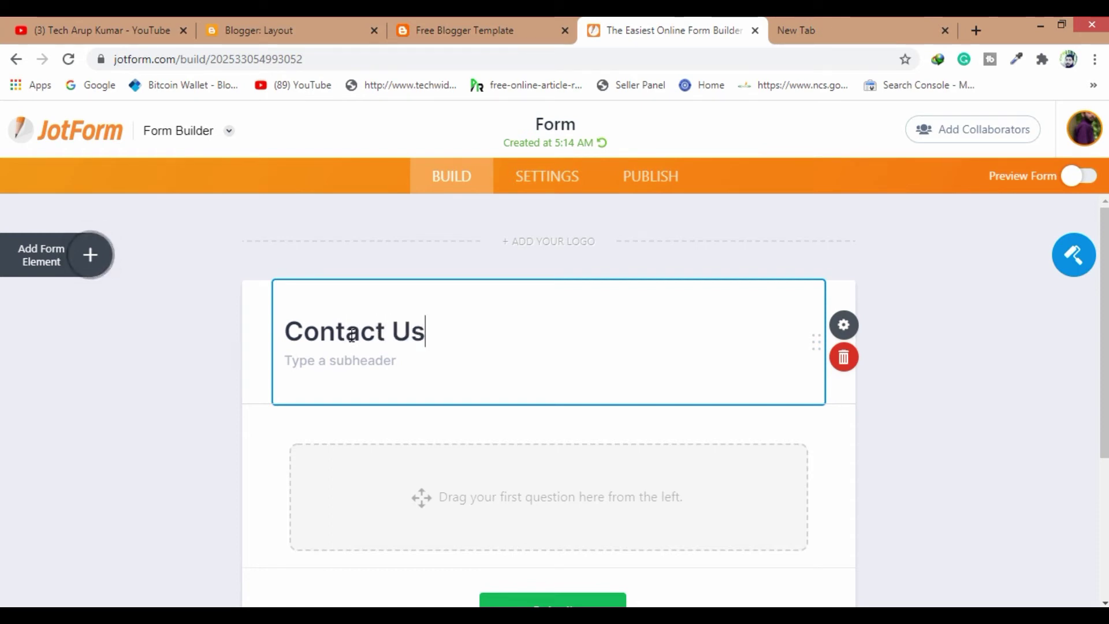
Add a Full Name field (First Name, Last Name) and an Email field to the form
{"action": "left_click", "coordinate": [44, 267]}
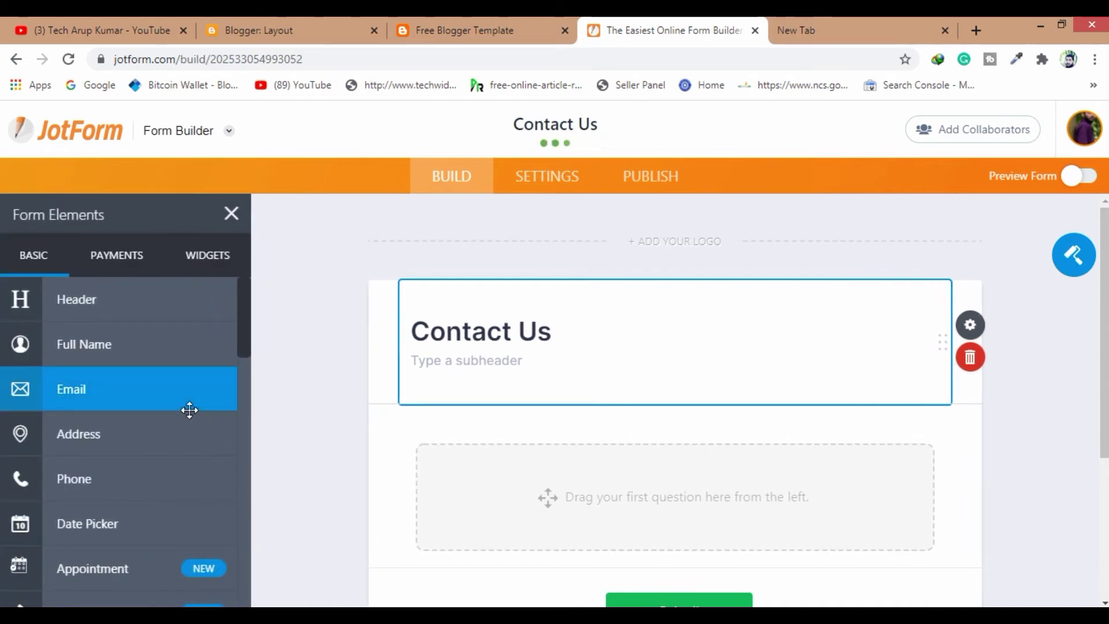
{"action": "scroll", "coordinate": [530, 433], "scroll_direction": "down", "scroll_amount": 3}
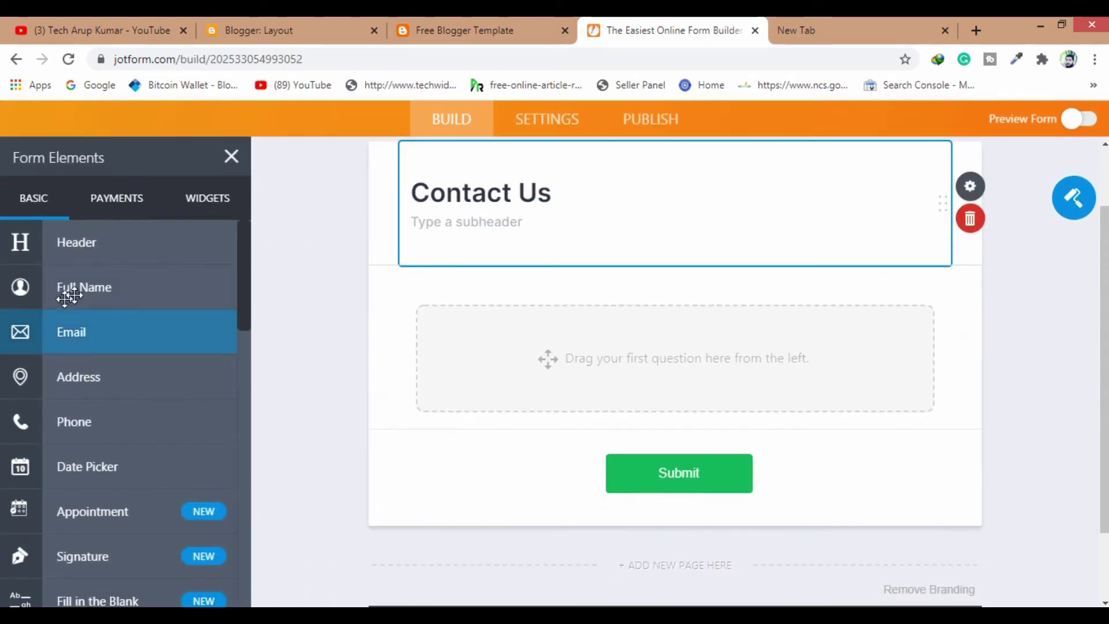
{"action": "left_click_drag", "start_coordinate": [77, 294], "coordinate": [550, 360]}
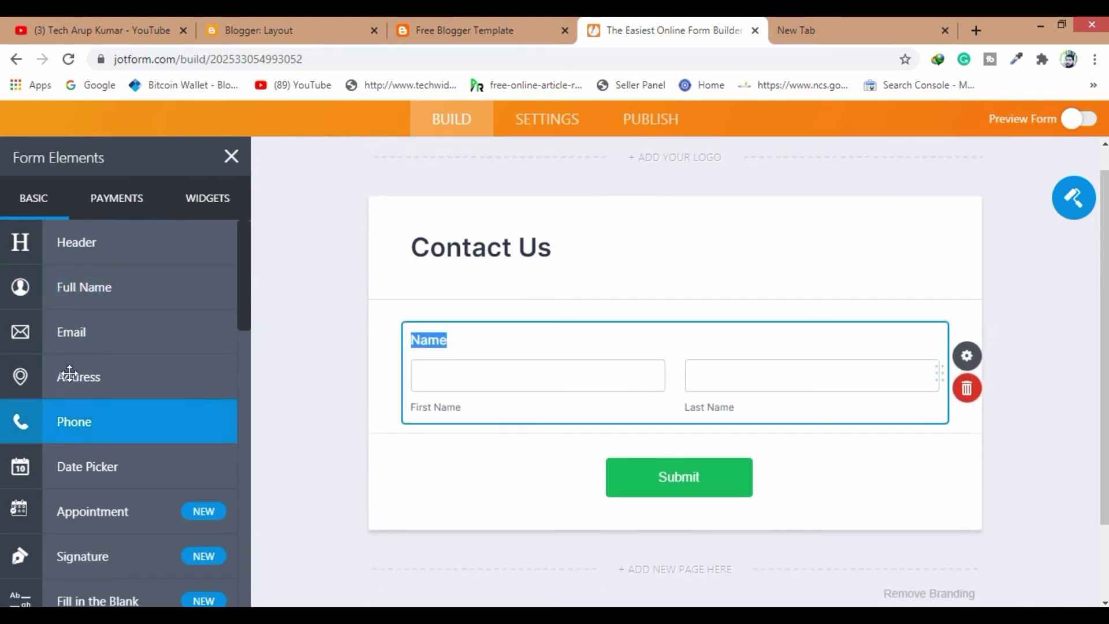
{"action": "left_click_drag", "start_coordinate": [74, 332], "coordinate": [726, 469]}
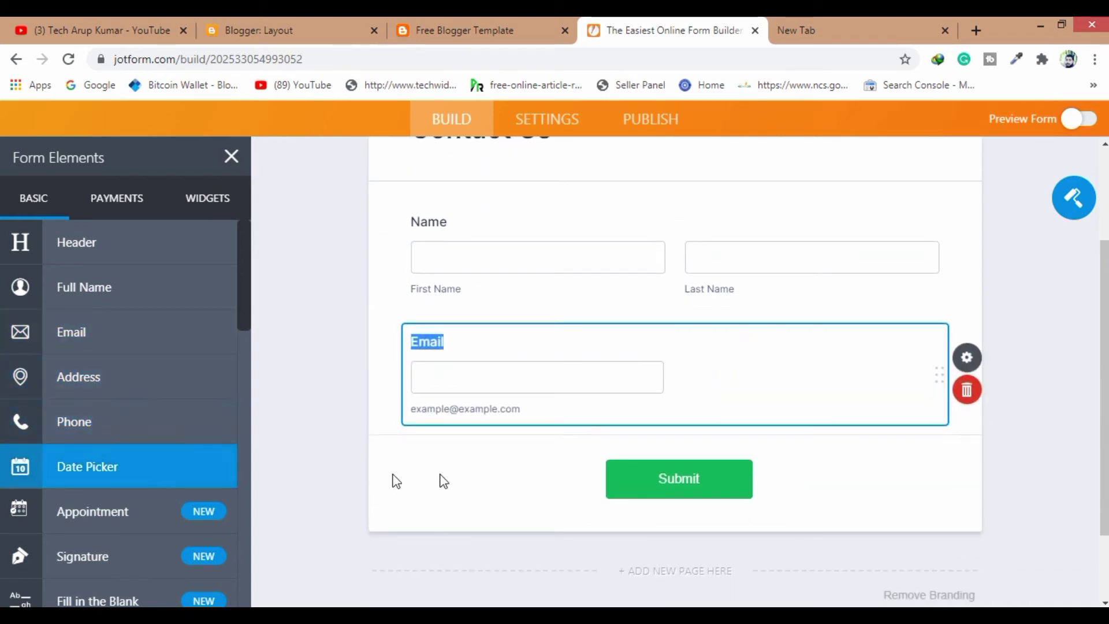
{"action": "left_click", "coordinate": [324, 369]}
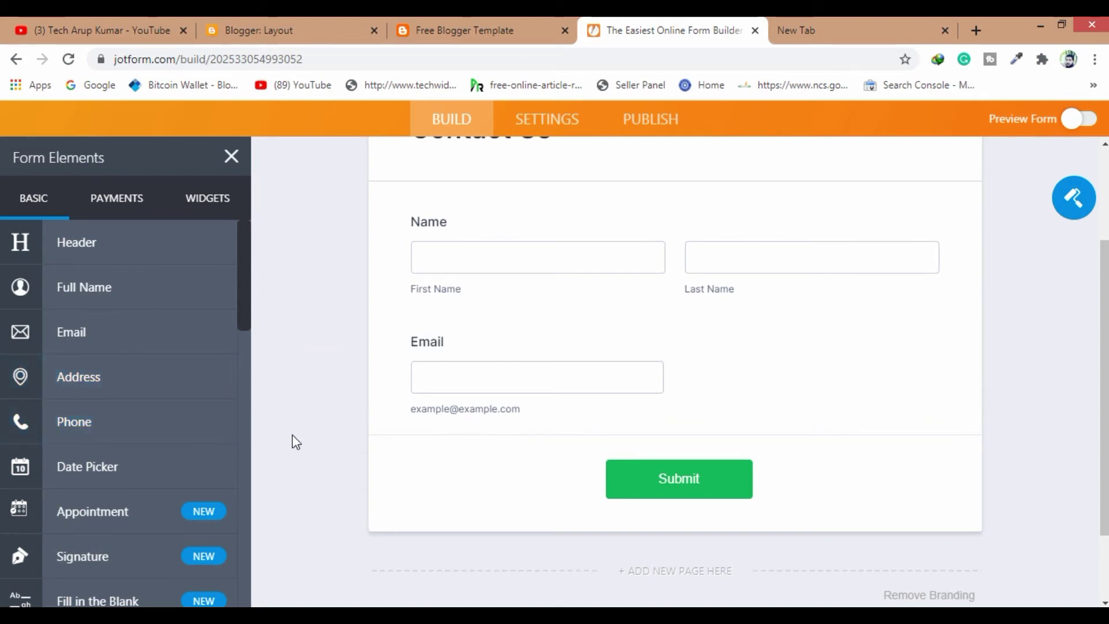
Add a Paragraph block below the Email field and try editing its text
{"action": "scroll", "coordinate": [292, 435], "scroll_direction": "down", "scroll_amount": 2}
{"action": "scroll", "coordinate": [134, 468], "scroll_direction": "down", "scroll_amount": 3}
{"action": "scroll", "coordinate": [134, 465], "scroll_direction": "down", "scroll_amount": 2}
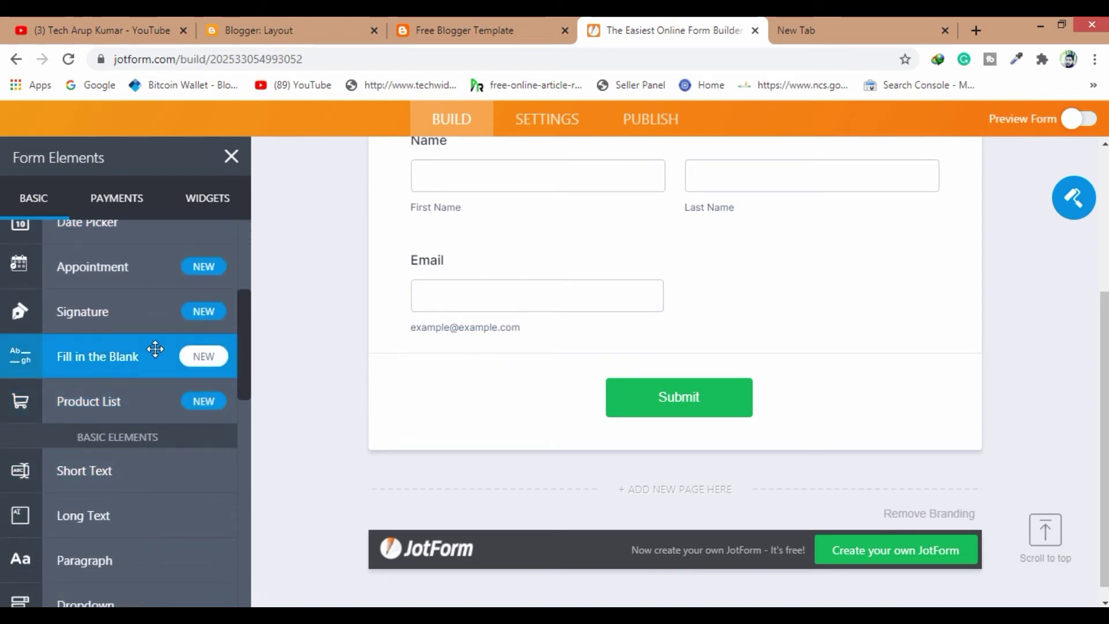
{"action": "scroll", "coordinate": [146, 450], "scroll_direction": "down", "scroll_amount": 3}
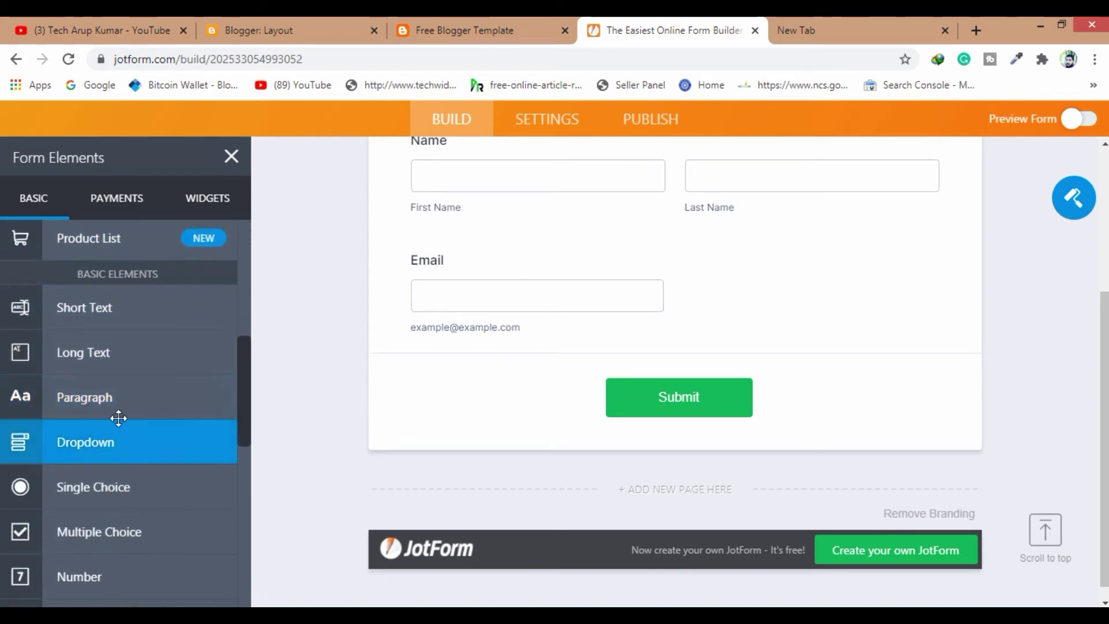
{"action": "left_click_drag", "start_coordinate": [109, 397], "coordinate": [822, 381]}
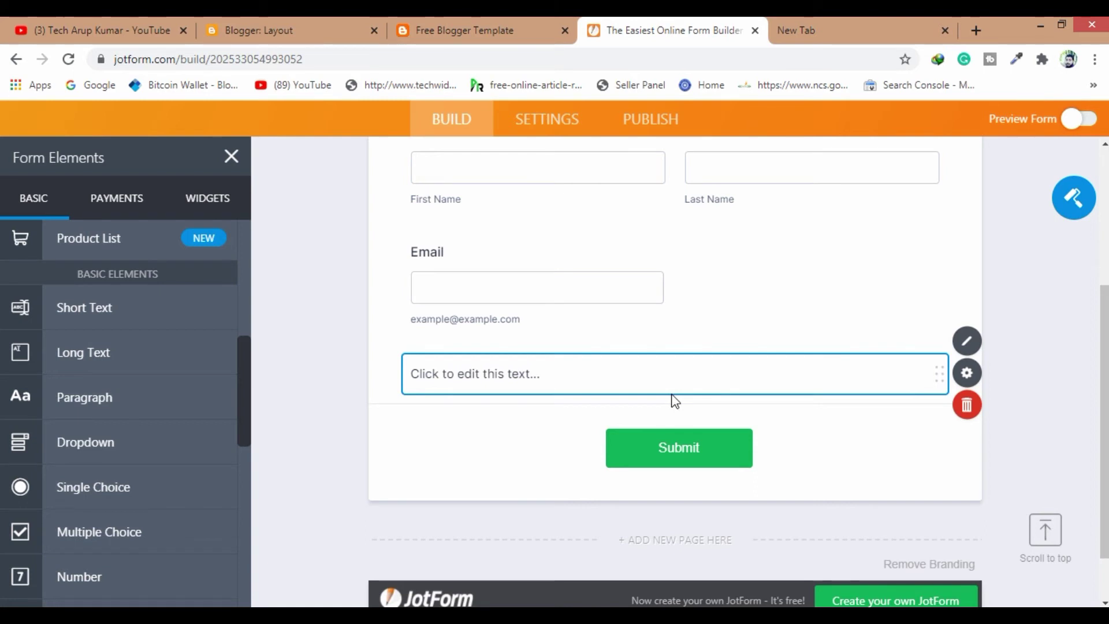
{"action": "scroll", "coordinate": [635, 346], "scroll_direction": "down", "scroll_amount": 1}
{"action": "left_click", "coordinate": [597, 311]}
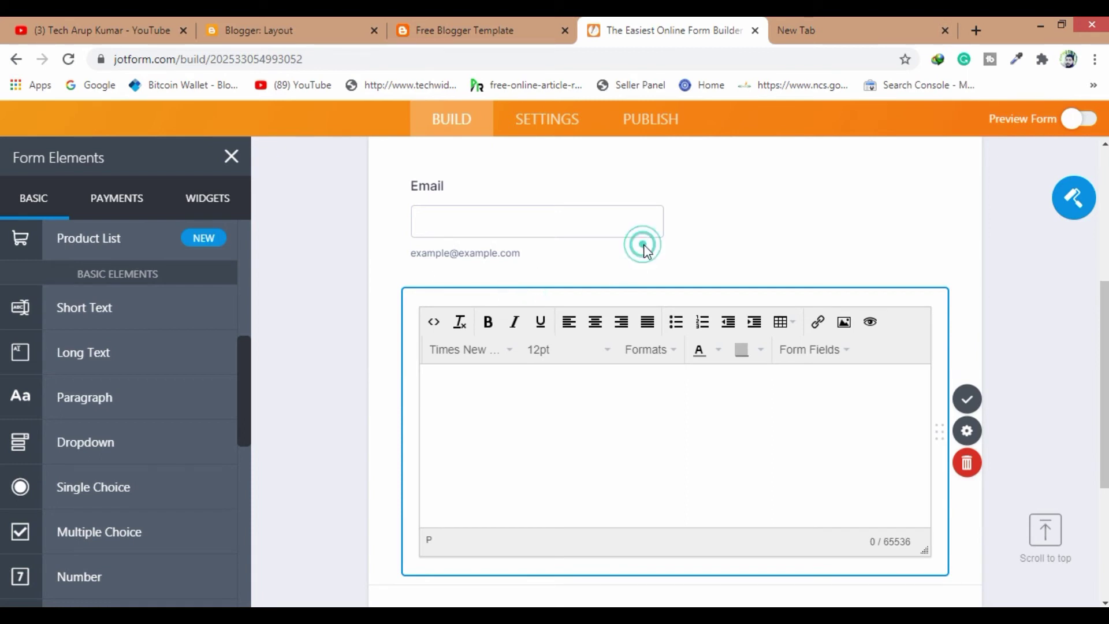
{"action": "left_click", "coordinate": [717, 217]}
Delete the empty Paragraph block from the form
{"action": "left_click", "coordinate": [539, 313]}
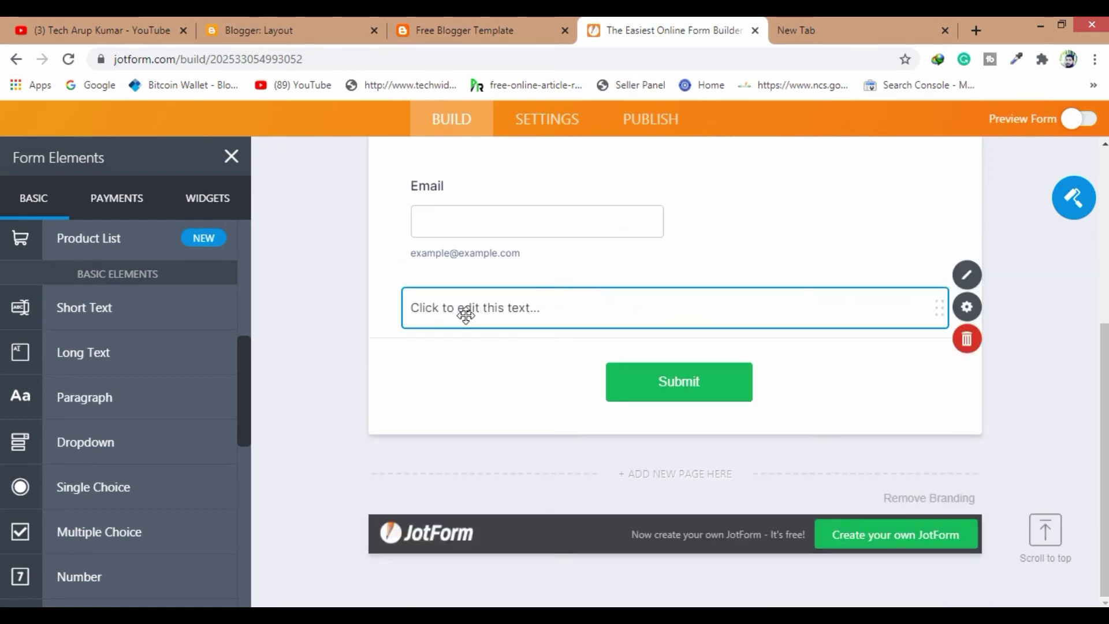
{"action": "left_click", "coordinate": [562, 312]}
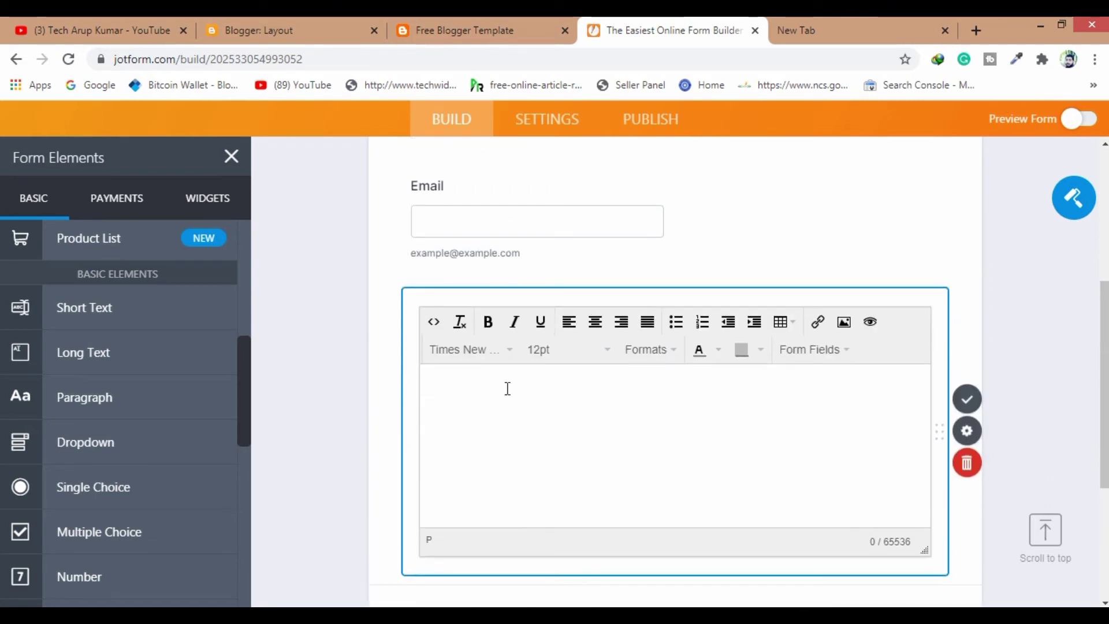
{"action": "left_click", "coordinate": [513, 301]}
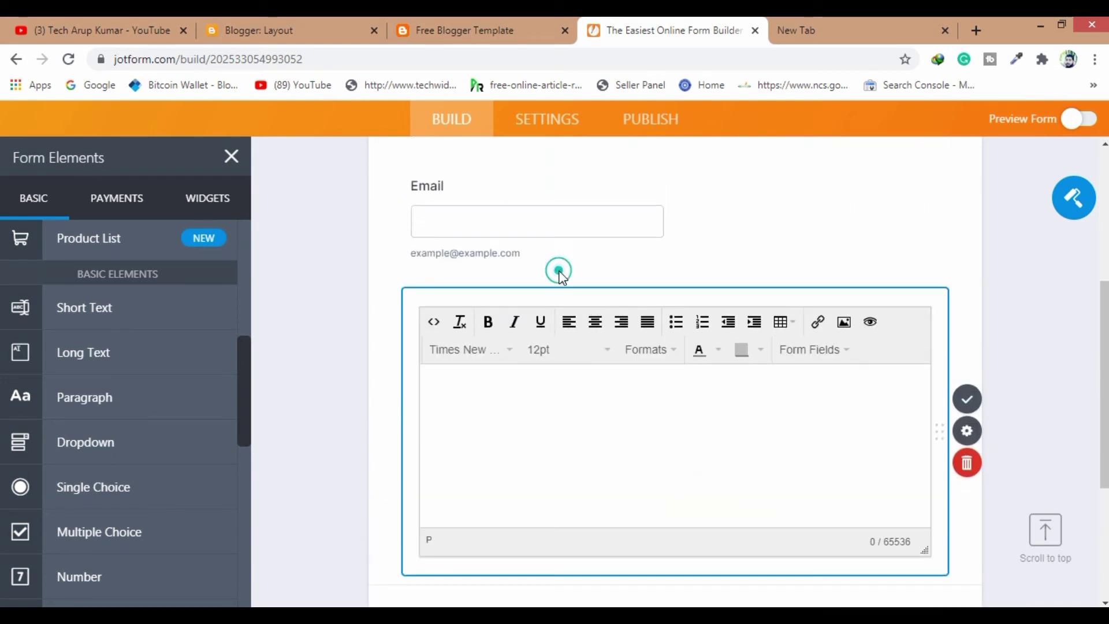
{"action": "left_click", "coordinate": [688, 205]}
{"action": "left_click", "coordinate": [535, 312]}
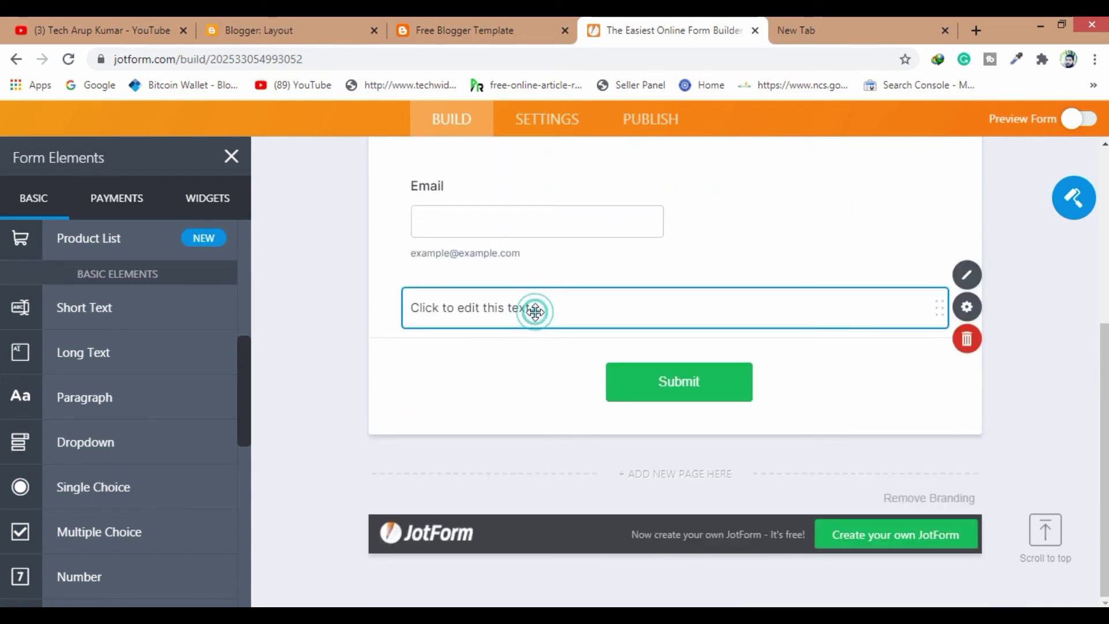
{"action": "left_click", "coordinate": [965, 345]}
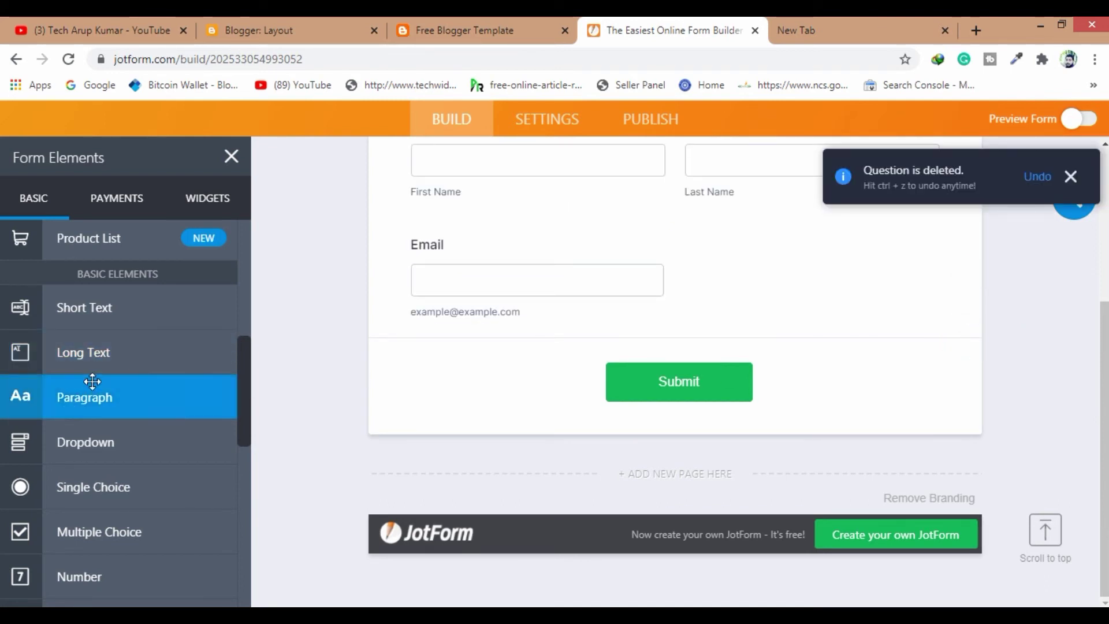
Add a Long Text field below Email and relabel it 'Your Massage'
{"action": "left_click_drag", "start_coordinate": [95, 310], "coordinate": [87, 315]}
{"action": "left_click_drag", "start_coordinate": [84, 352], "coordinate": [618, 378]}
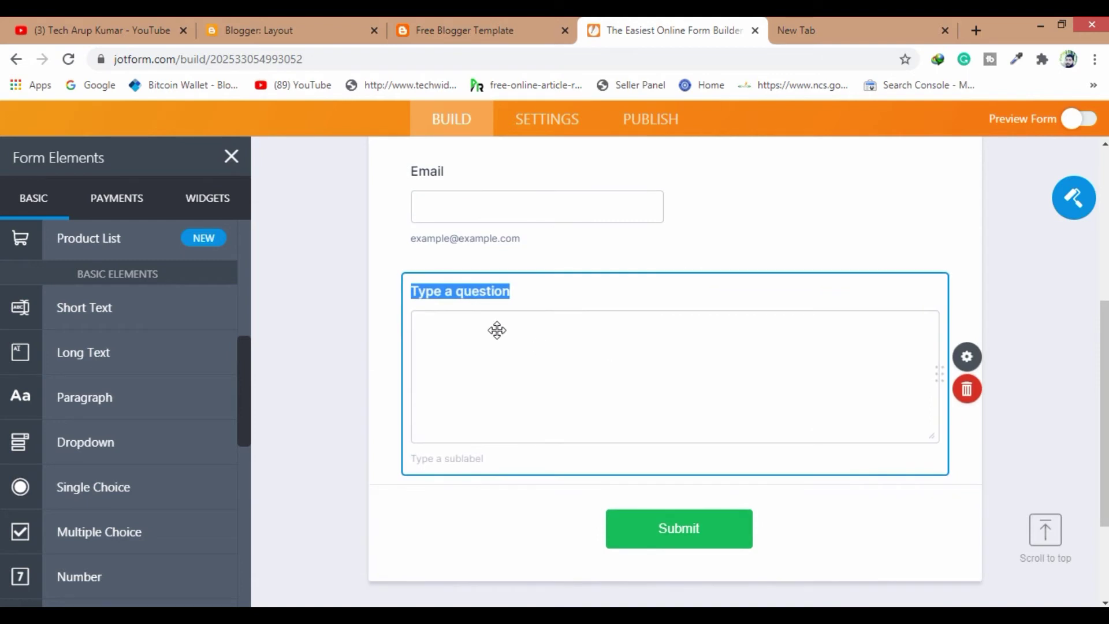
{"action": "left_click", "coordinate": [549, 293]}
{"action": "triple_click", "coordinate": [549, 292]}
{"action": "key", "text": "BackSpace"}
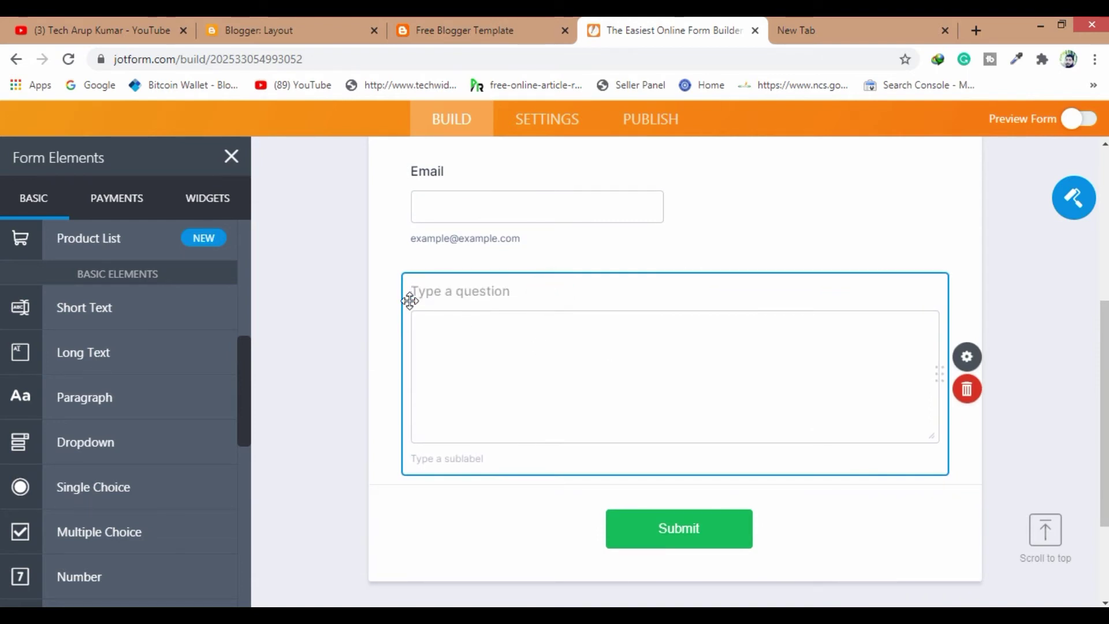
{"action": "type", "text": "M"}
{"action": "key", "text": "BackSpace"}
{"action": "type", "text": "Your Massage"}
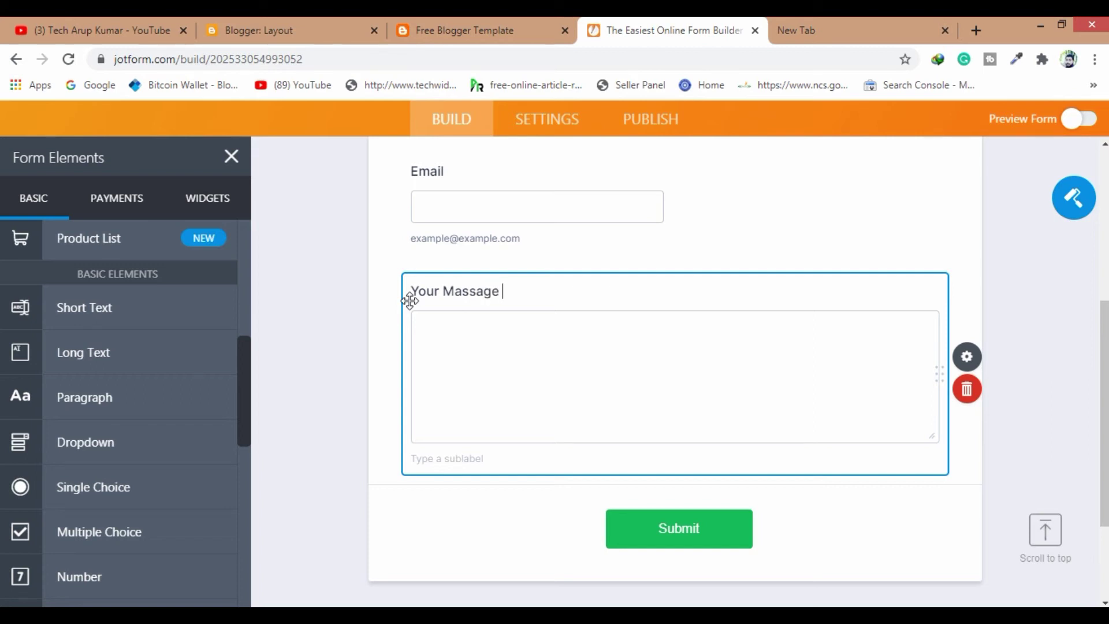
{"action": "scroll", "coordinate": [736, 469], "scroll_direction": "up", "scroll_amount": 7}
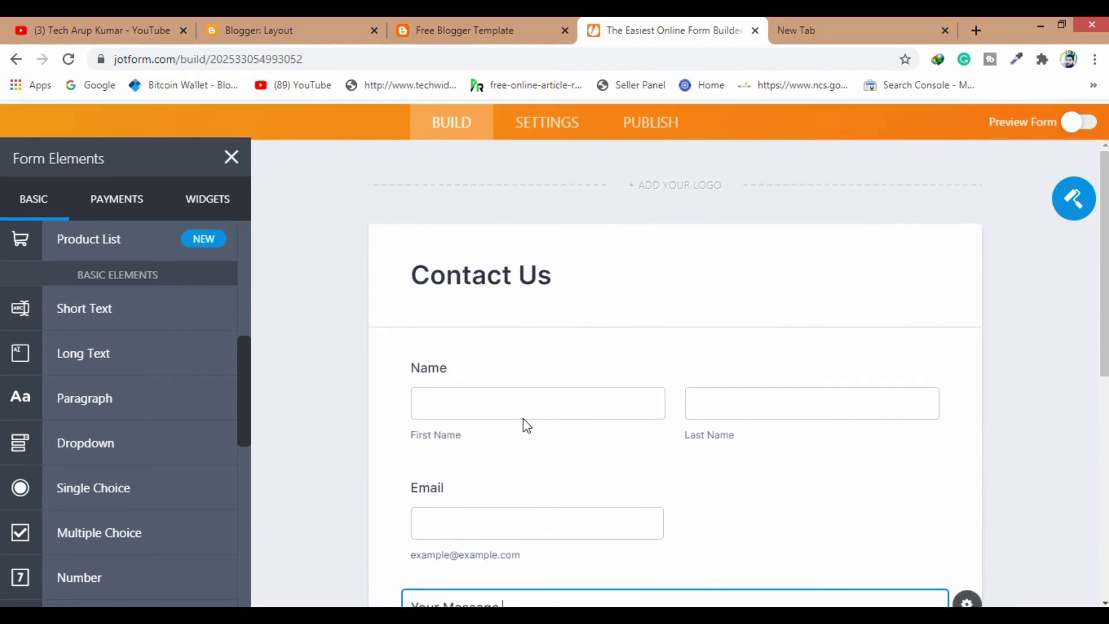
{"action": "scroll", "coordinate": [785, 358], "scroll_direction": "down", "scroll_amount": 4}
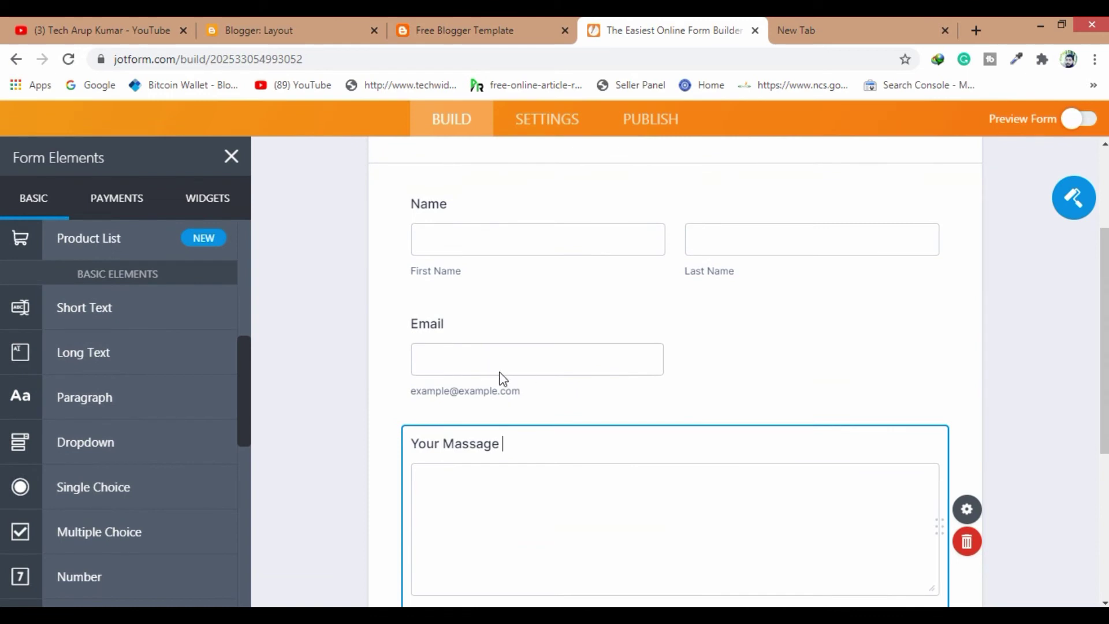
Apply the blue colour scheme in the Form Designer, browse themes, then view the form's Settings page
{"action": "left_click", "coordinate": [1082, 206]}
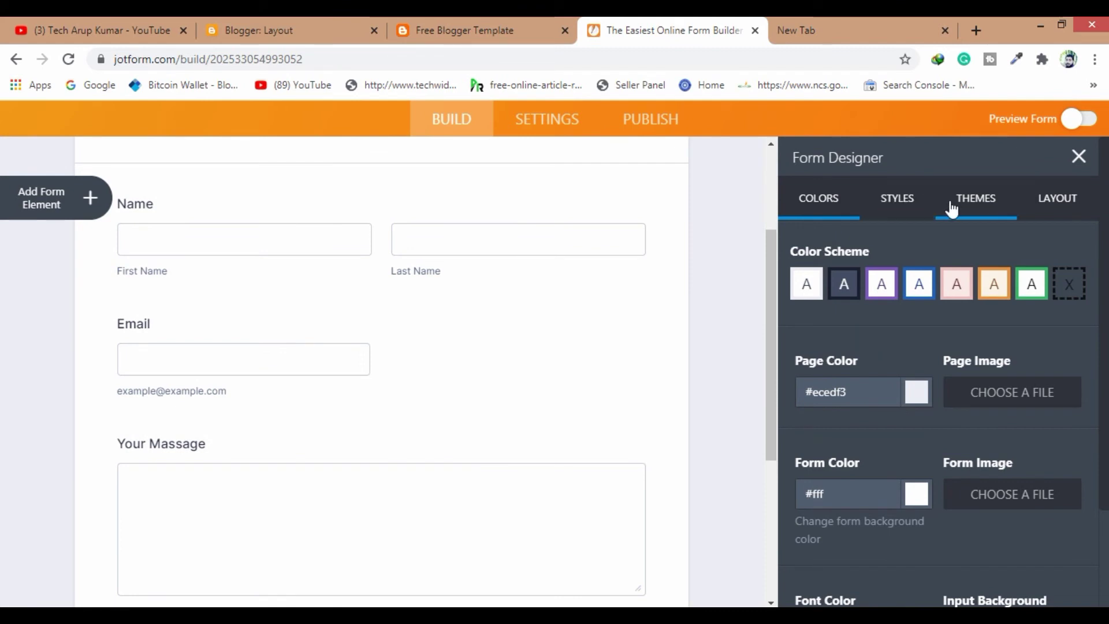
{"action": "left_click", "coordinate": [994, 284]}
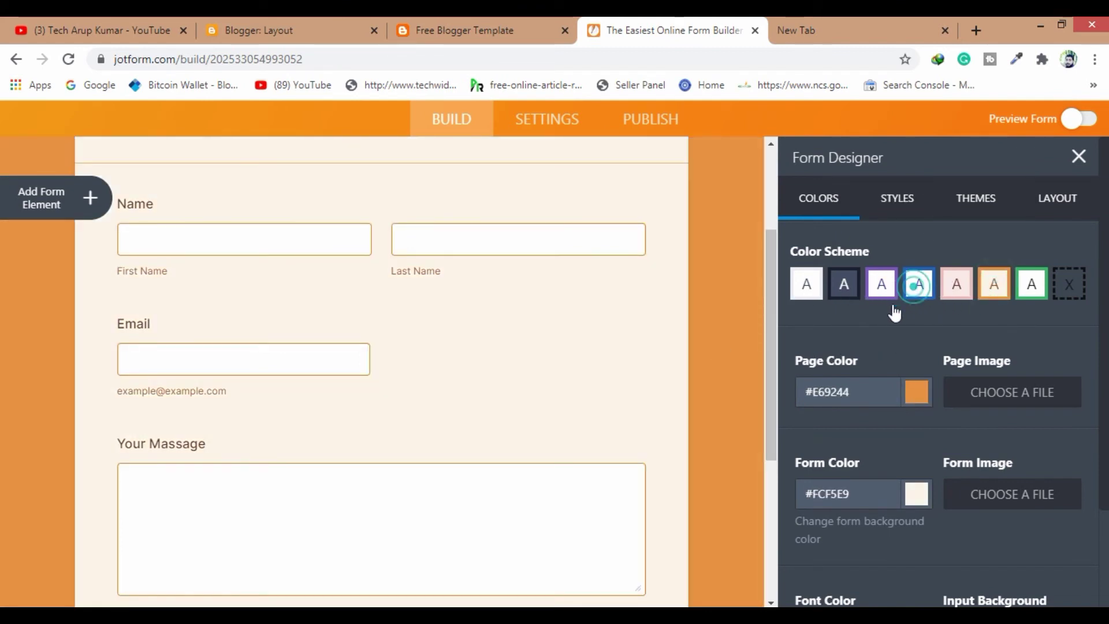
{"action": "left_click", "coordinate": [919, 286]}
{"action": "left_click", "coordinate": [910, 203]}
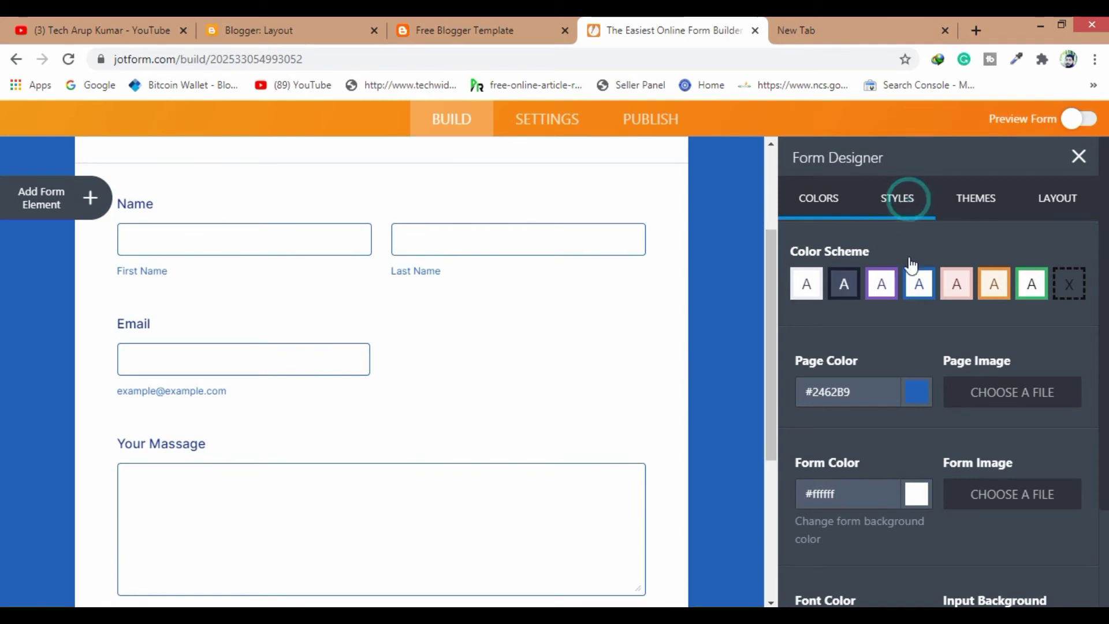
{"action": "left_click", "coordinate": [977, 212]}
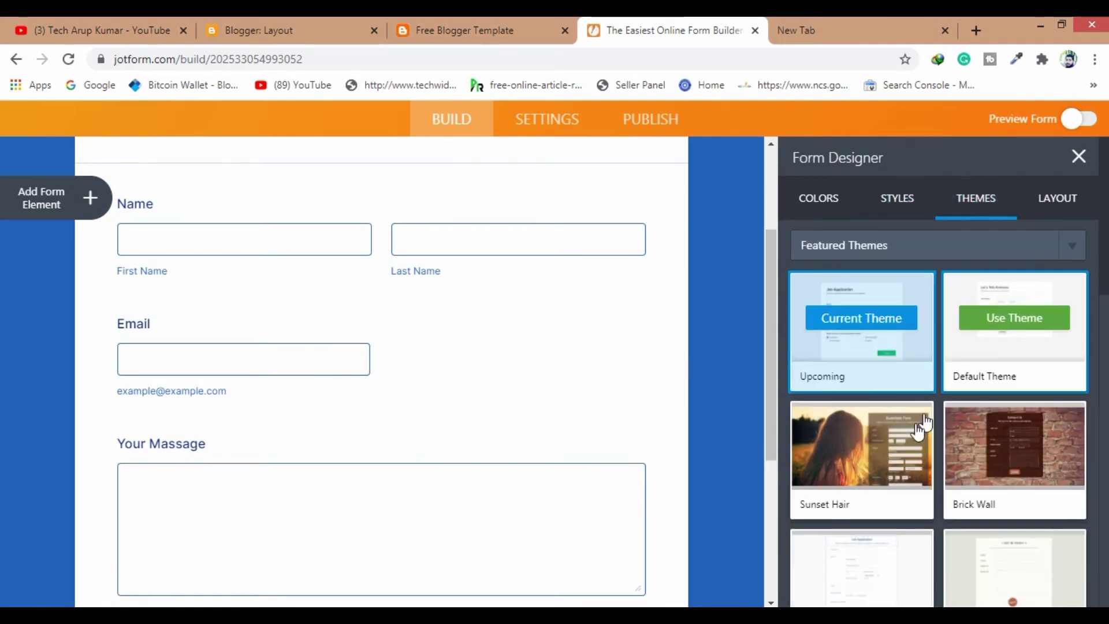
{"action": "scroll", "coordinate": [922, 469], "scroll_direction": "down", "scroll_amount": 1}
{"action": "scroll", "coordinate": [922, 469], "scroll_direction": "down", "scroll_amount": 1}
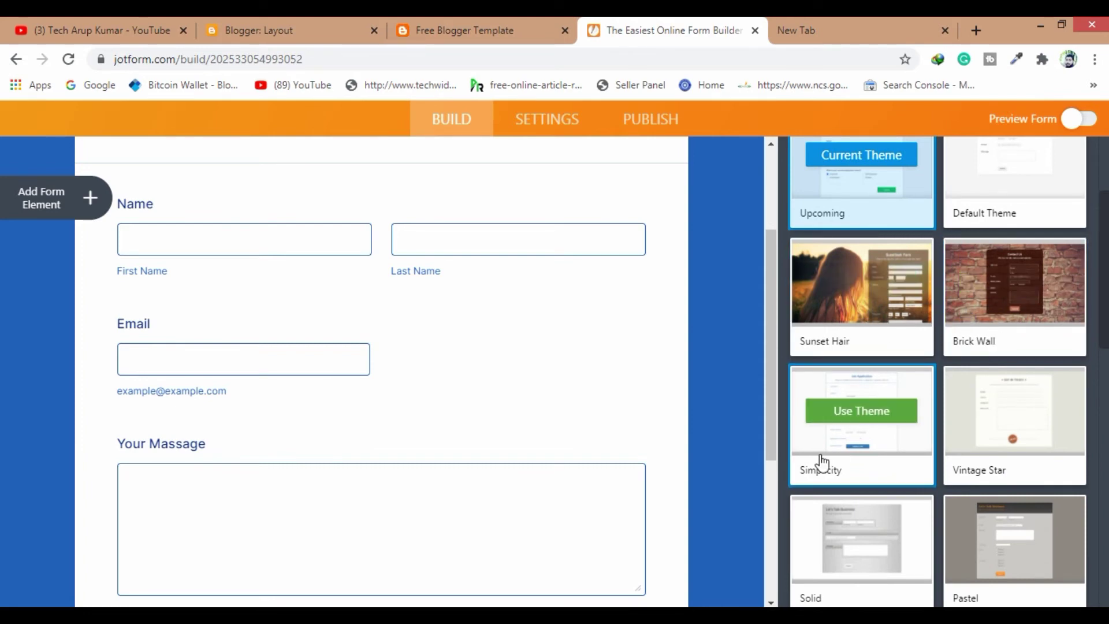
{"action": "scroll", "coordinate": [942, 470], "scroll_direction": "up", "scroll_amount": 2}
{"action": "scroll", "coordinate": [943, 472], "scroll_direction": "up", "scroll_amount": 1}
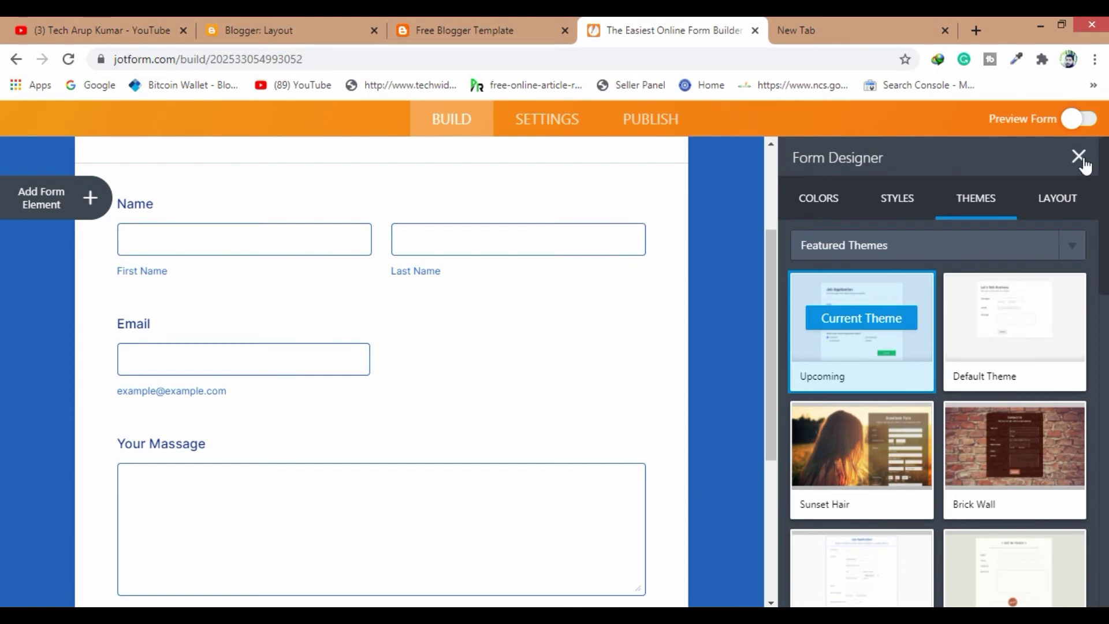
{"action": "left_click", "coordinate": [535, 128]}
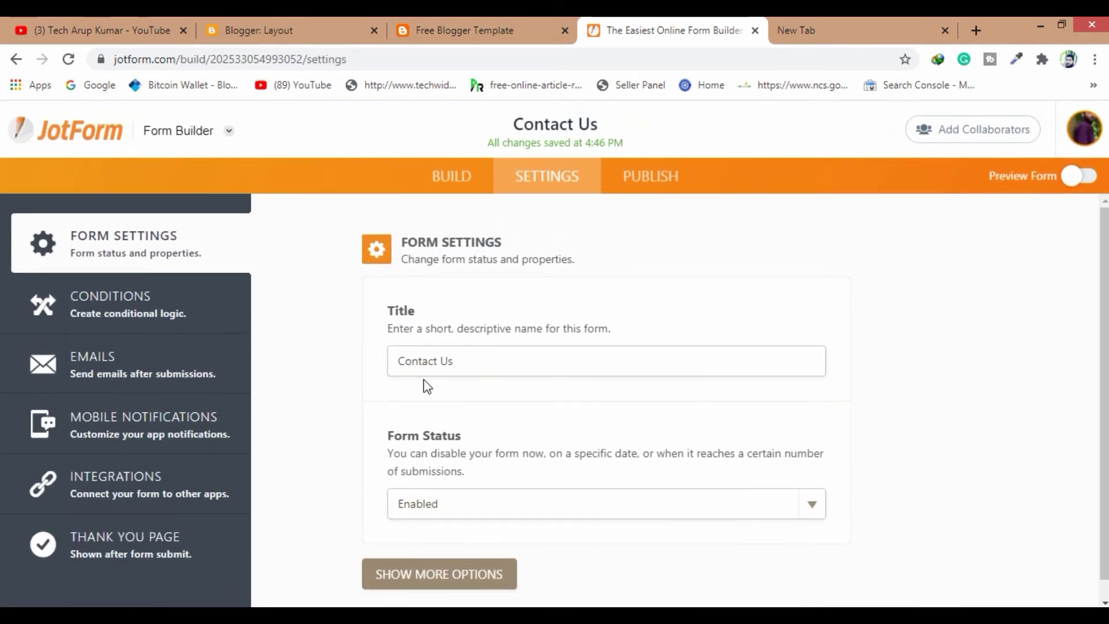
{"action": "scroll", "coordinate": [423, 374], "scroll_direction": "down", "scroll_amount": 1}
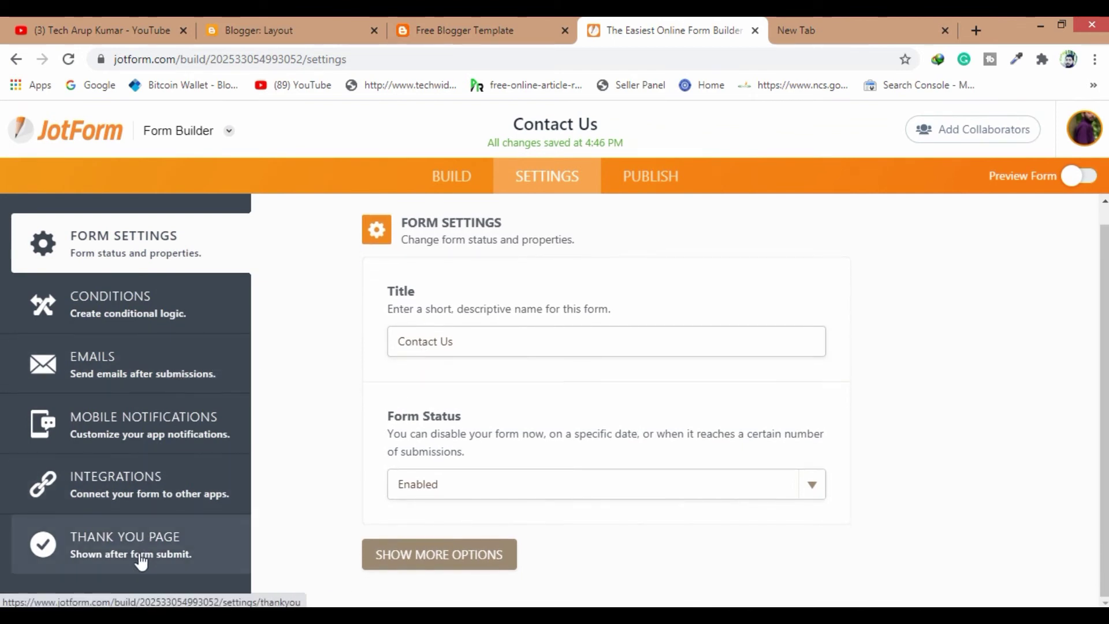
Keep the default Thank You page instead of a redirect, then bring up the form's Publish options
{"action": "left_click", "coordinate": [98, 496]}
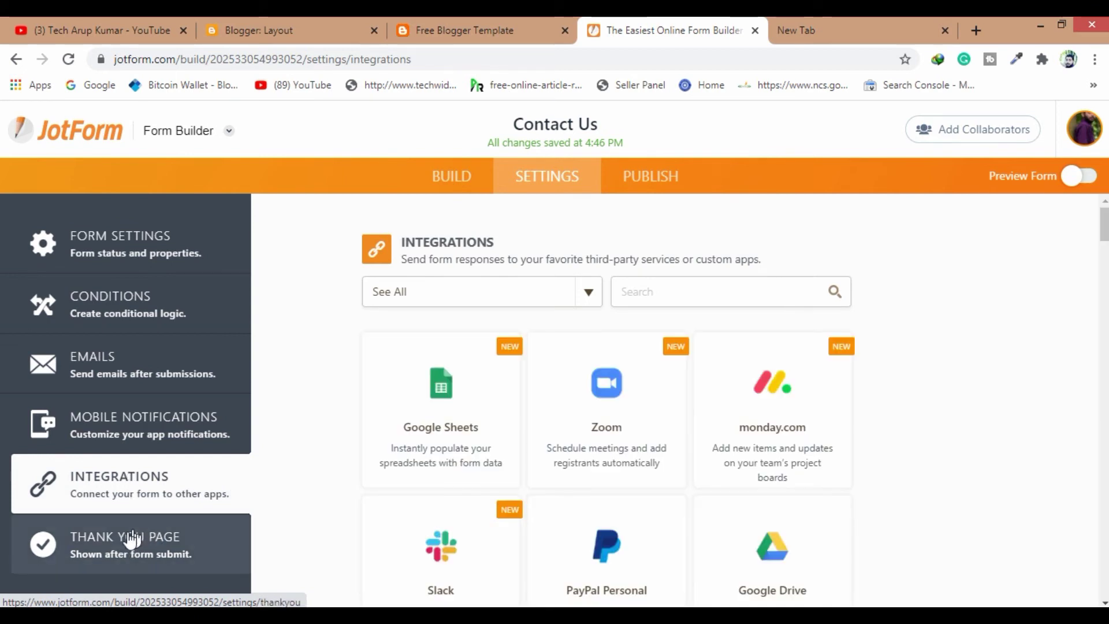
{"action": "left_click", "coordinate": [88, 550]}
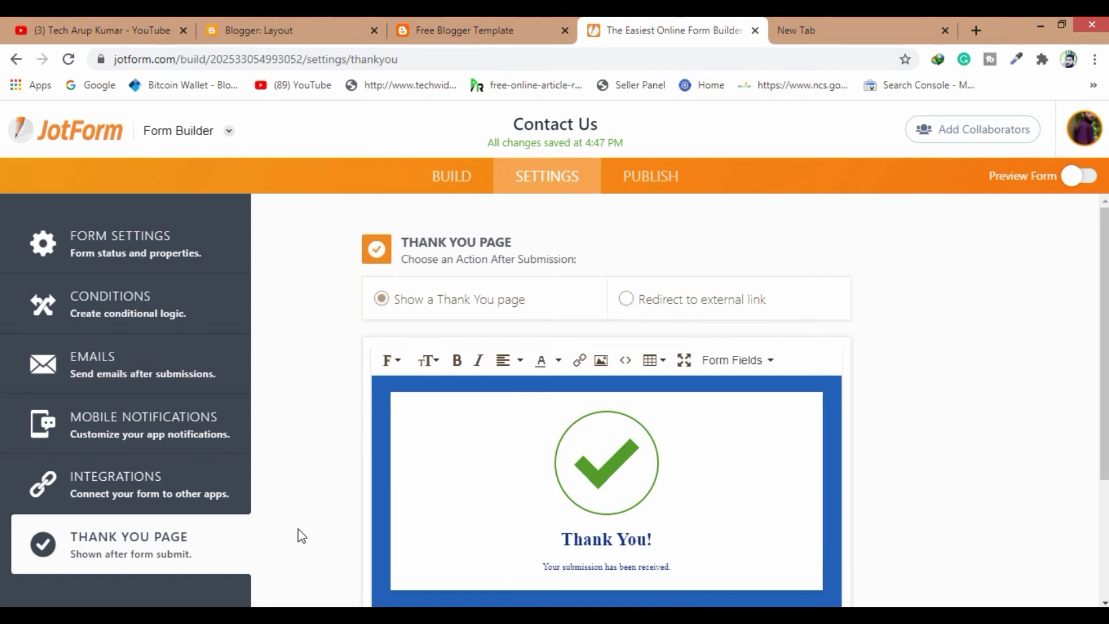
{"action": "scroll", "coordinate": [548, 460], "scroll_direction": "down", "scroll_amount": 3}
{"action": "scroll", "coordinate": [538, 471], "scroll_direction": "up", "scroll_amount": 2}
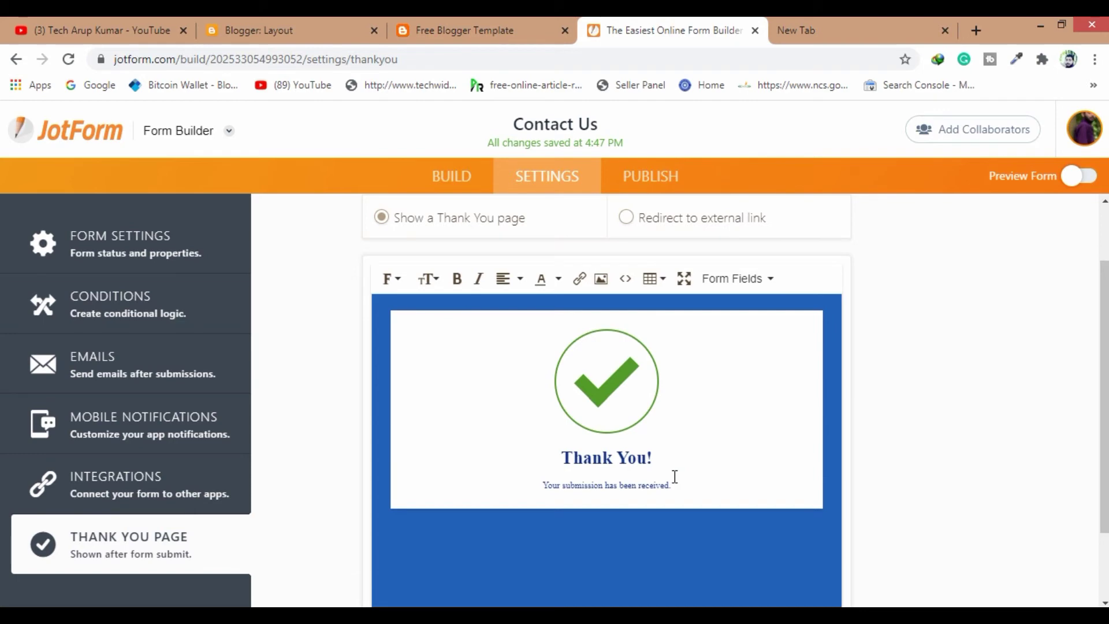
{"action": "scroll", "coordinate": [675, 477], "scroll_direction": "up", "scroll_amount": 2}
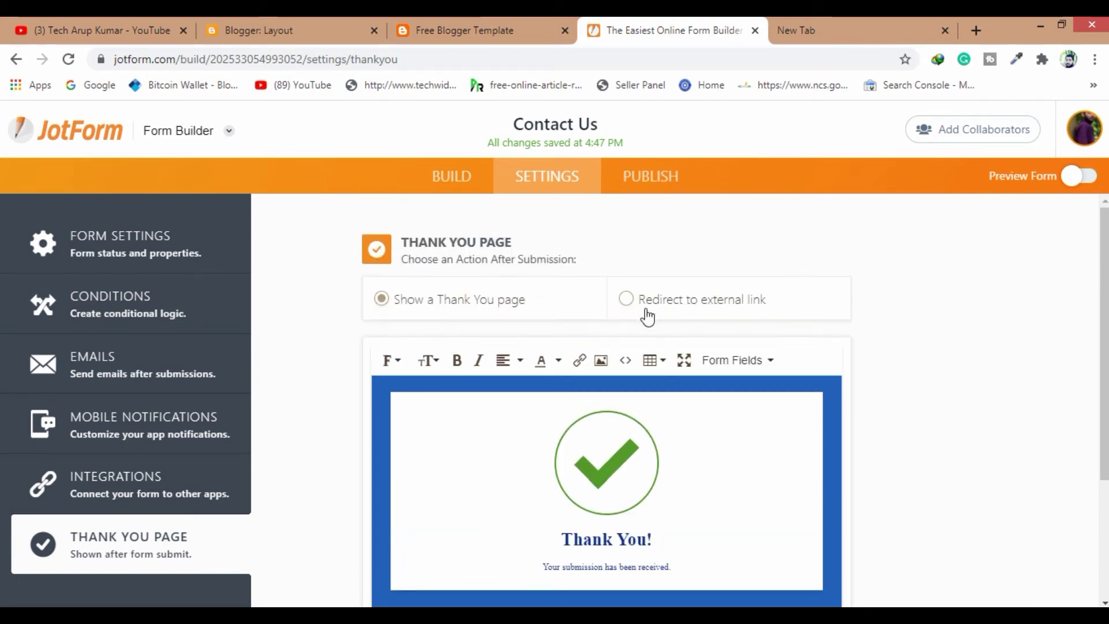
{"action": "left_click", "coordinate": [646, 306]}
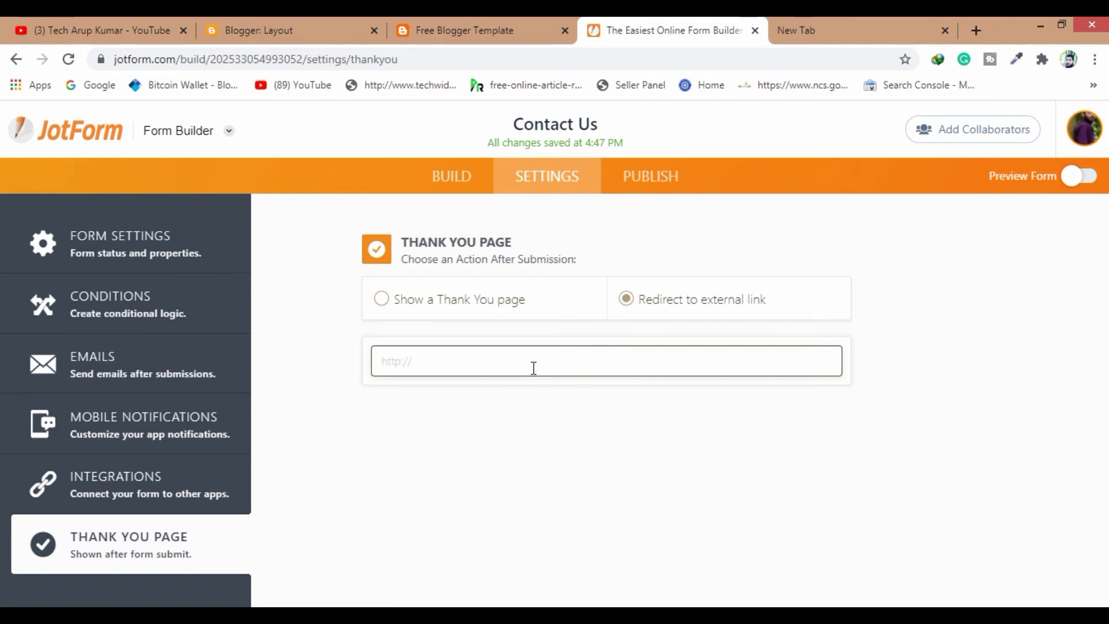
{"action": "left_click", "coordinate": [432, 303]}
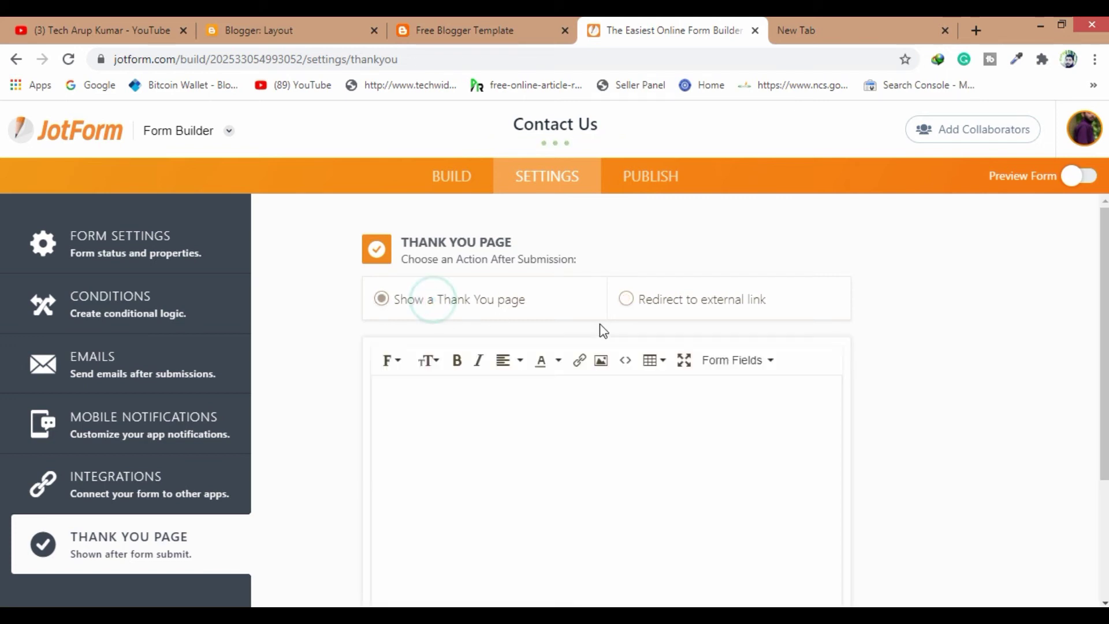
{"action": "scroll", "coordinate": [643, 422], "scroll_direction": "down", "scroll_amount": 3}
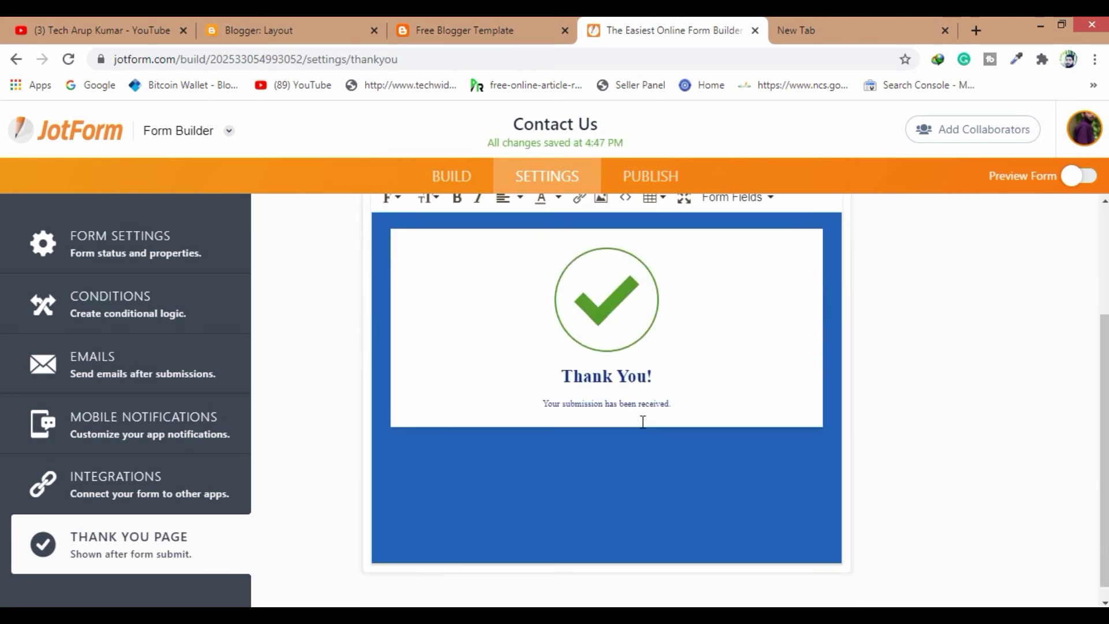
{"action": "left_click", "coordinate": [651, 175]}
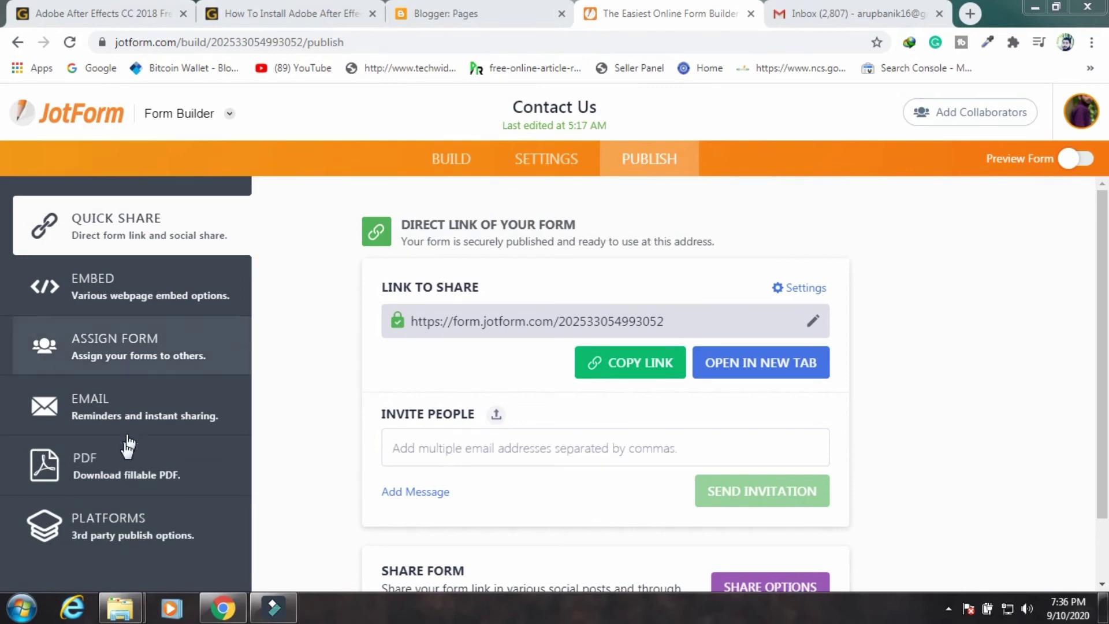
Copy the Contact Us form's Blogger iframe embed code from the Publish Platforms list
{"action": "left_click", "coordinate": [121, 534]}
{"action": "scroll", "coordinate": [819, 344], "scroll_direction": "down", "scroll_amount": 1}
{"action": "scroll", "coordinate": [852, 346], "scroll_direction": "down", "scroll_amount": 1}
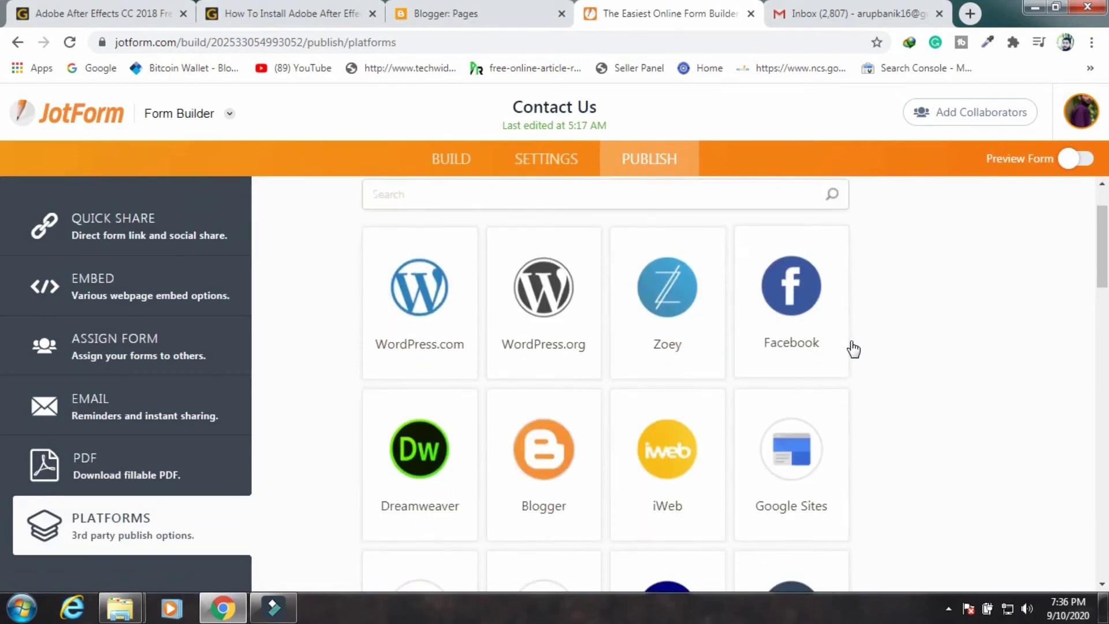
{"action": "scroll", "coordinate": [842, 349], "scroll_direction": "down", "scroll_amount": 4}
{"action": "scroll", "coordinate": [846, 349], "scroll_direction": "down", "scroll_amount": 3}
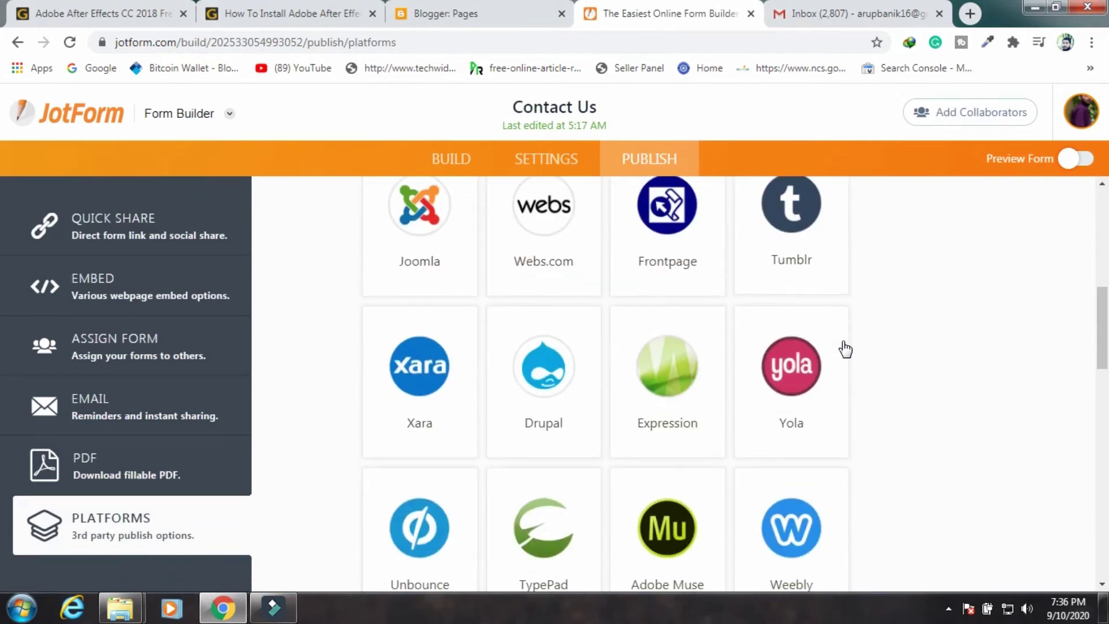
{"action": "scroll", "coordinate": [844, 349], "scroll_direction": "up", "scroll_amount": 8}
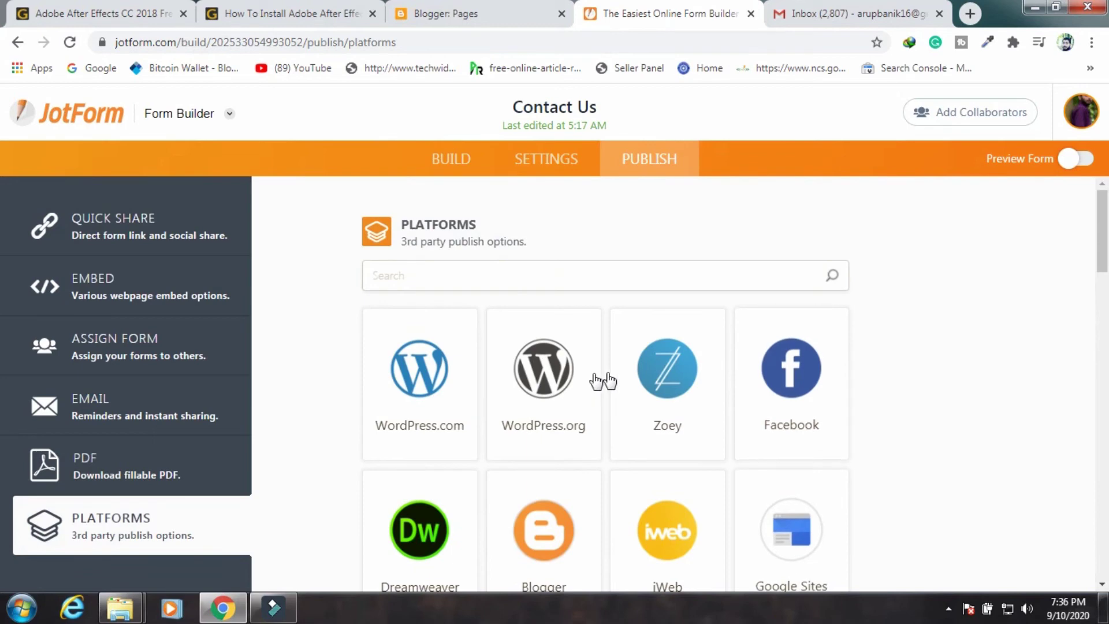
{"action": "scroll", "coordinate": [750, 367], "scroll_direction": "down", "scroll_amount": 1}
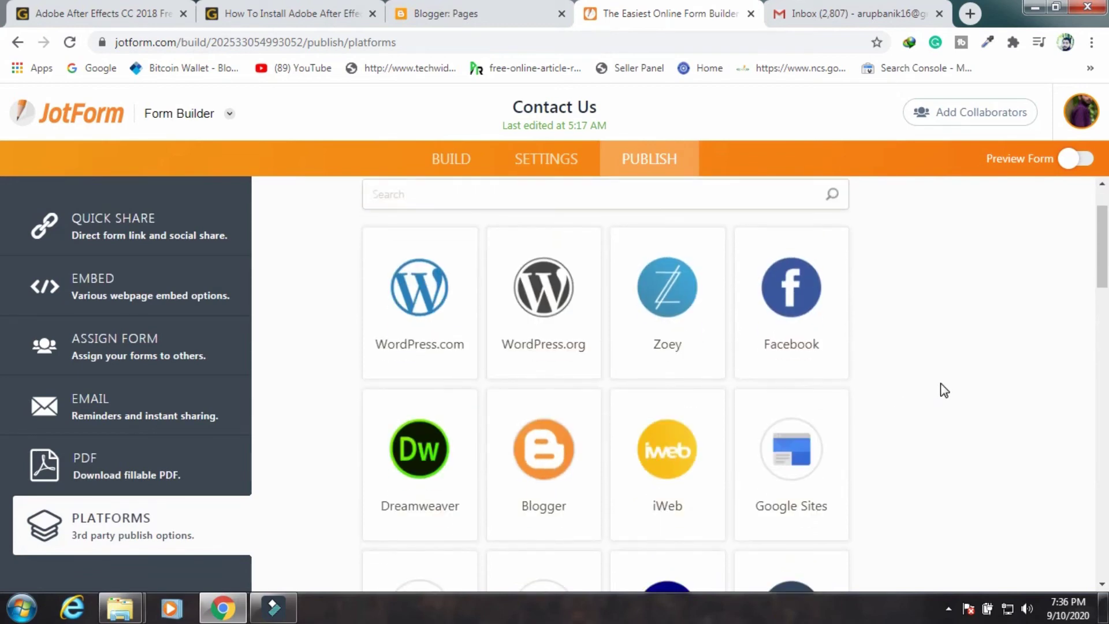
{"action": "scroll", "coordinate": [714, 384], "scroll_direction": "down", "scroll_amount": 2}
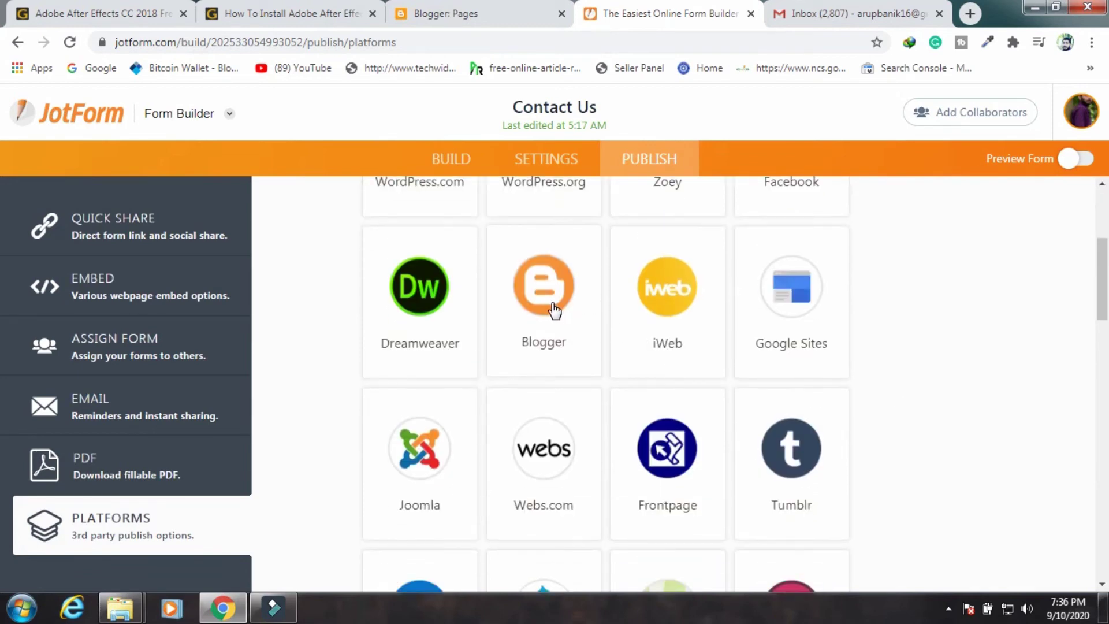
{"action": "left_click", "coordinate": [554, 311]}
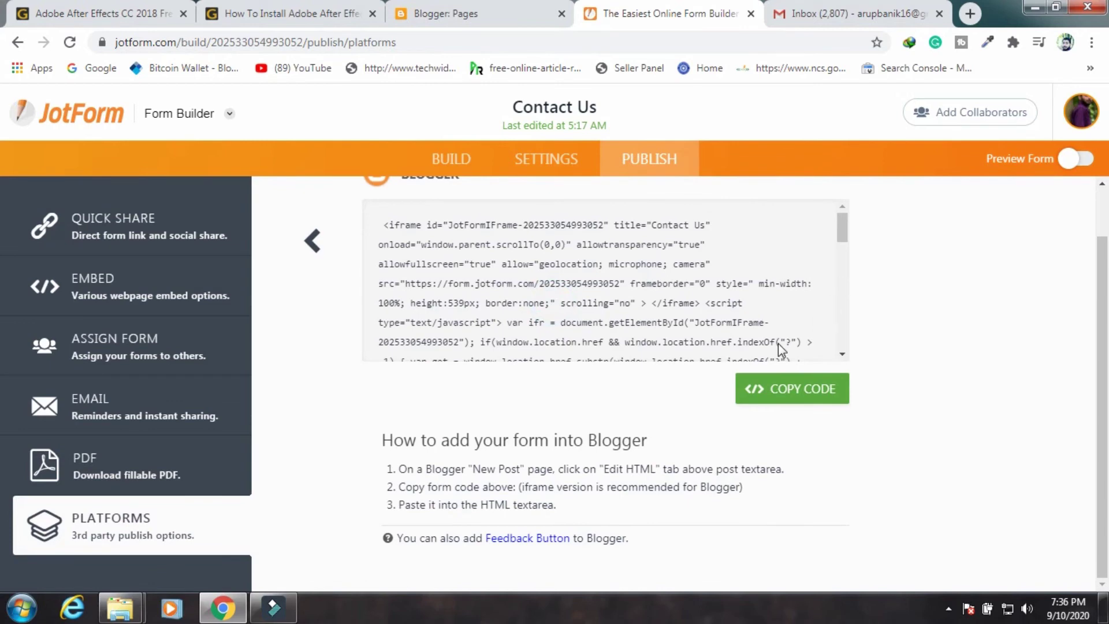
{"action": "left_click", "coordinate": [791, 399]}
Open the Contact Us page for editing from the Blogger Pages list
{"action": "left_click", "coordinate": [466, 23]}
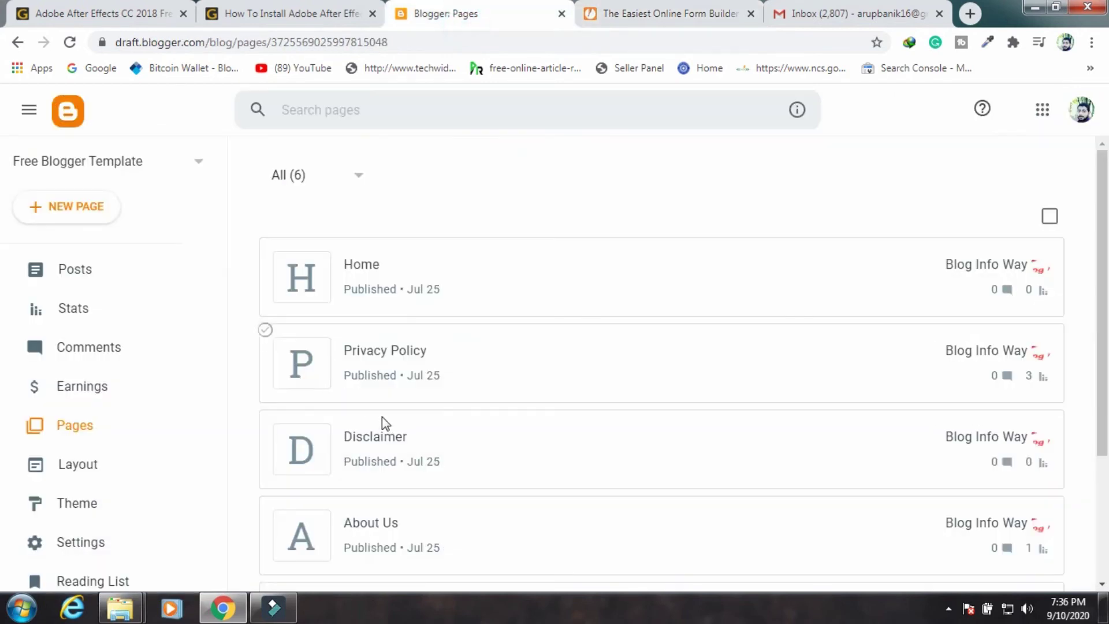
{"action": "scroll", "coordinate": [376, 422], "scroll_direction": "down", "scroll_amount": 1}
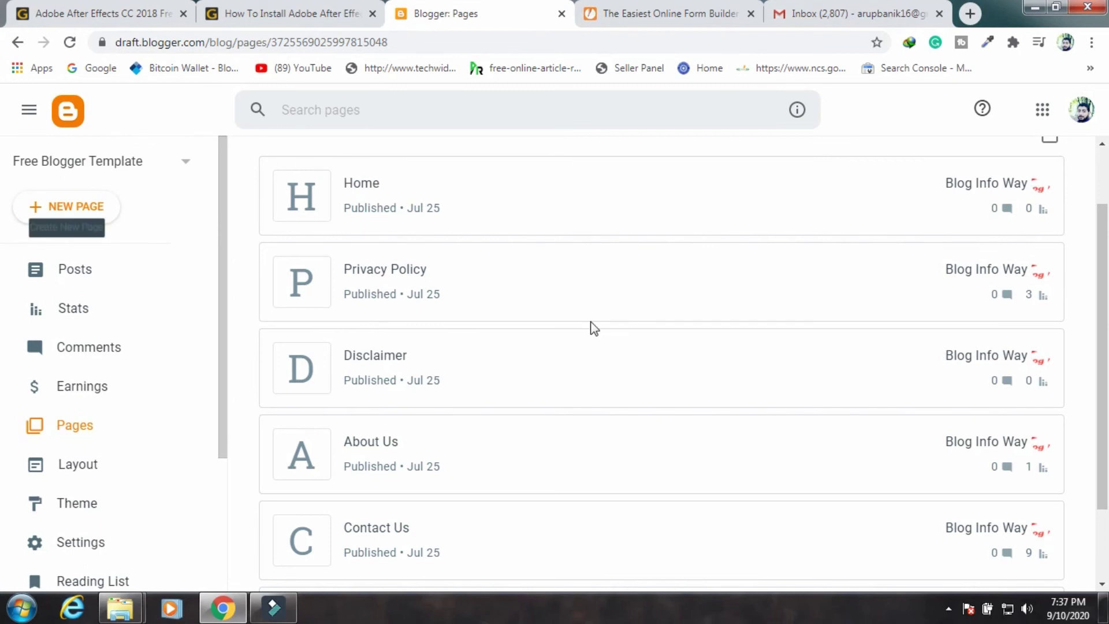
{"action": "scroll", "coordinate": [466, 404], "scroll_direction": "down", "scroll_amount": 1}
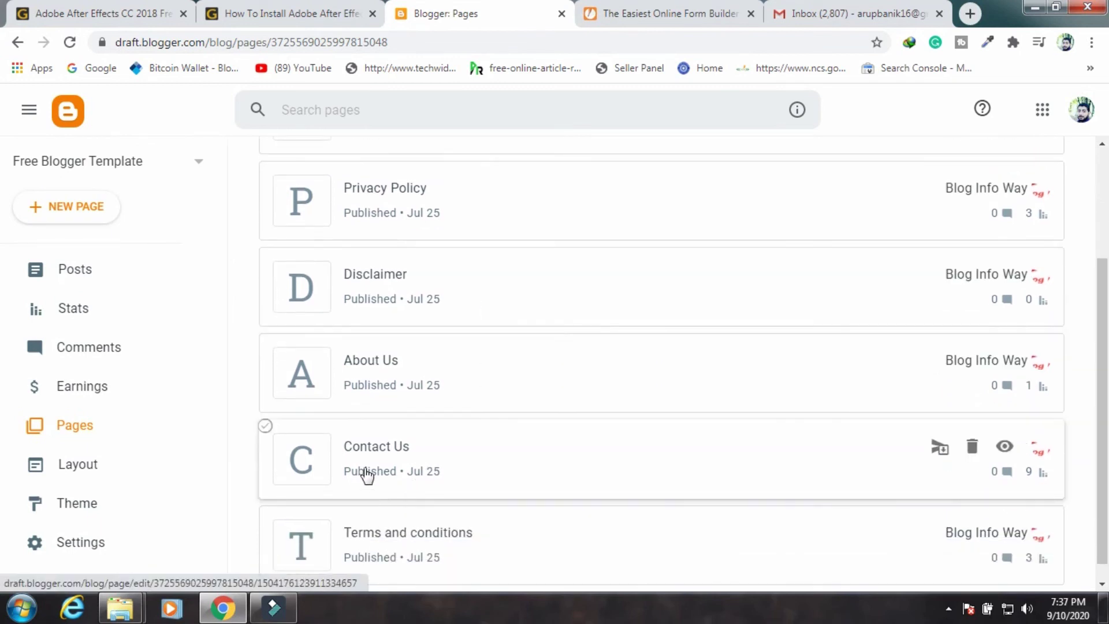
{"action": "left_click", "coordinate": [389, 448]}
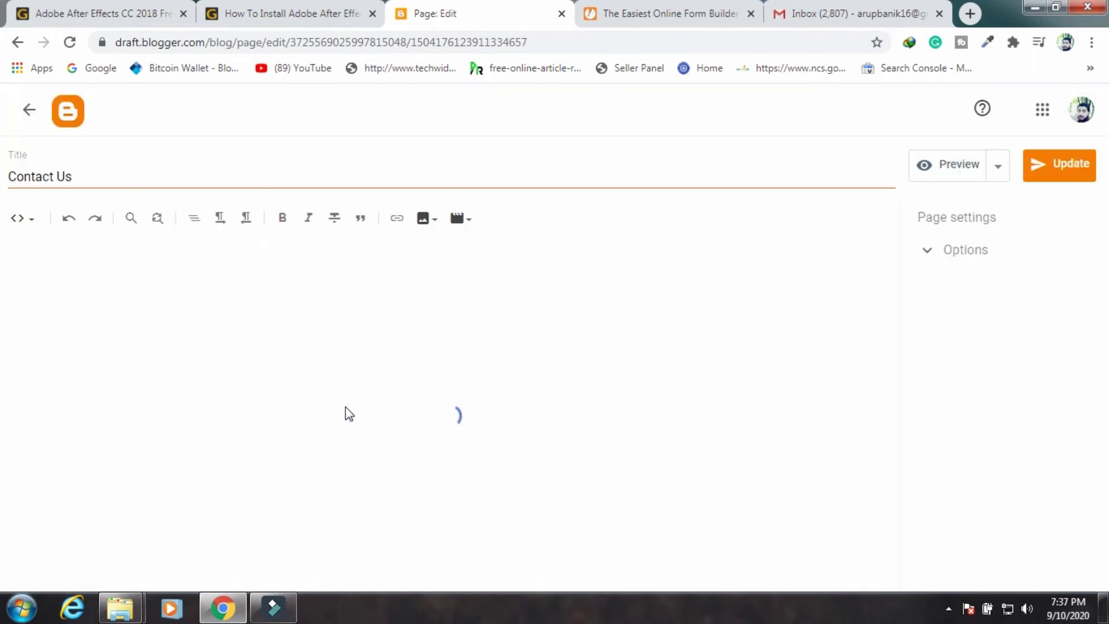
In HTML view, replace the page's code with the pasted JotForm embed code and update it
{"action": "left_click", "coordinate": [30, 219]}
{"action": "left_click", "coordinate": [22, 262]}
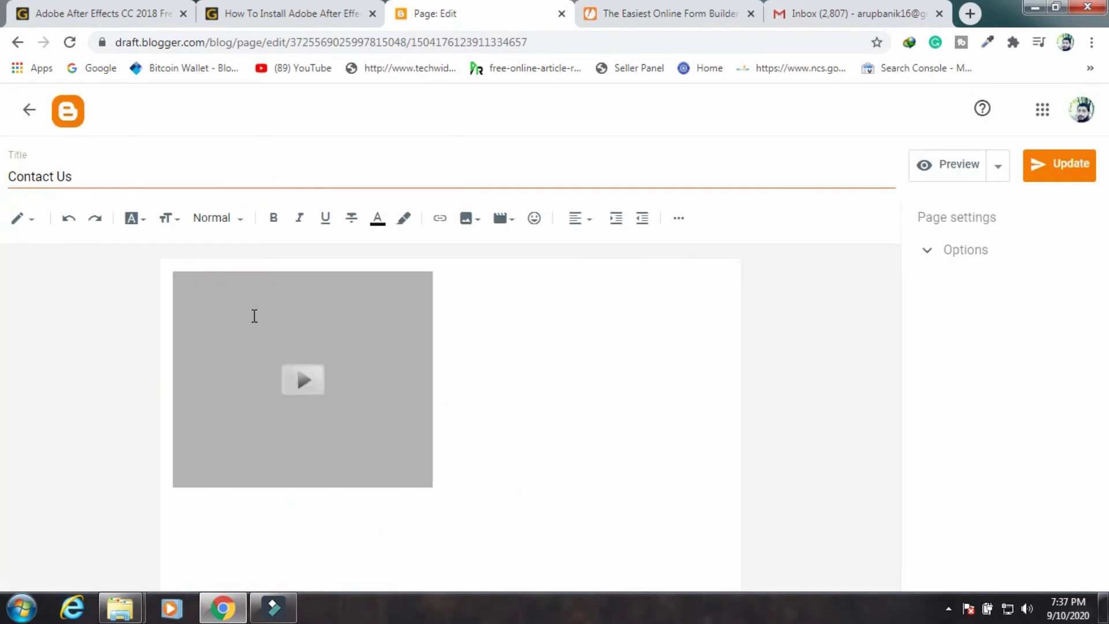
{"action": "left_click", "coordinate": [32, 226]}
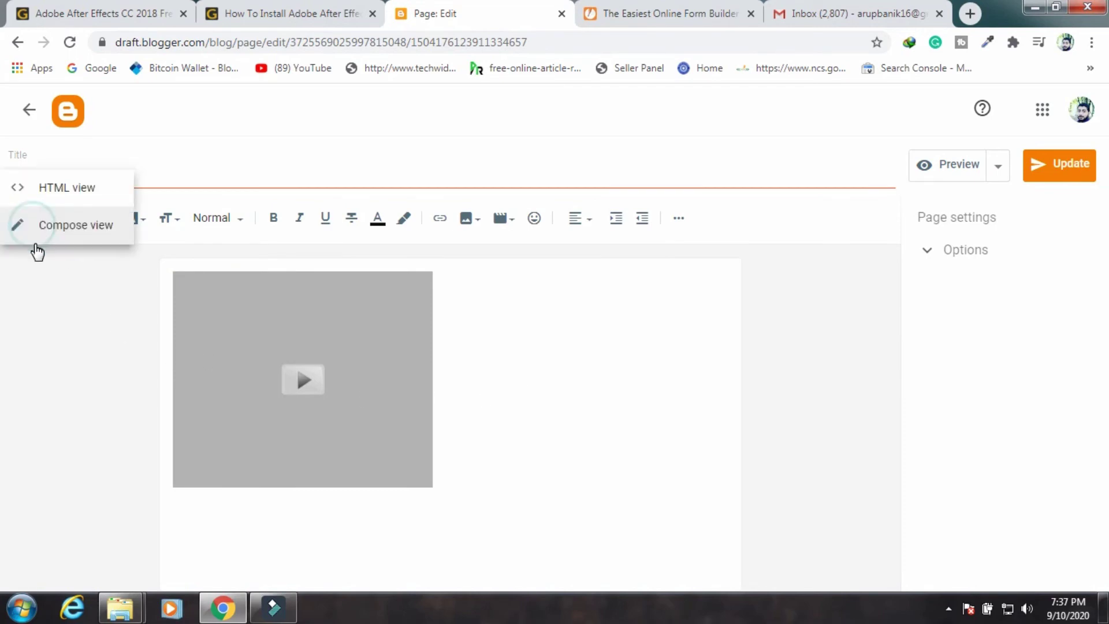
{"action": "left_click", "coordinate": [72, 186]}
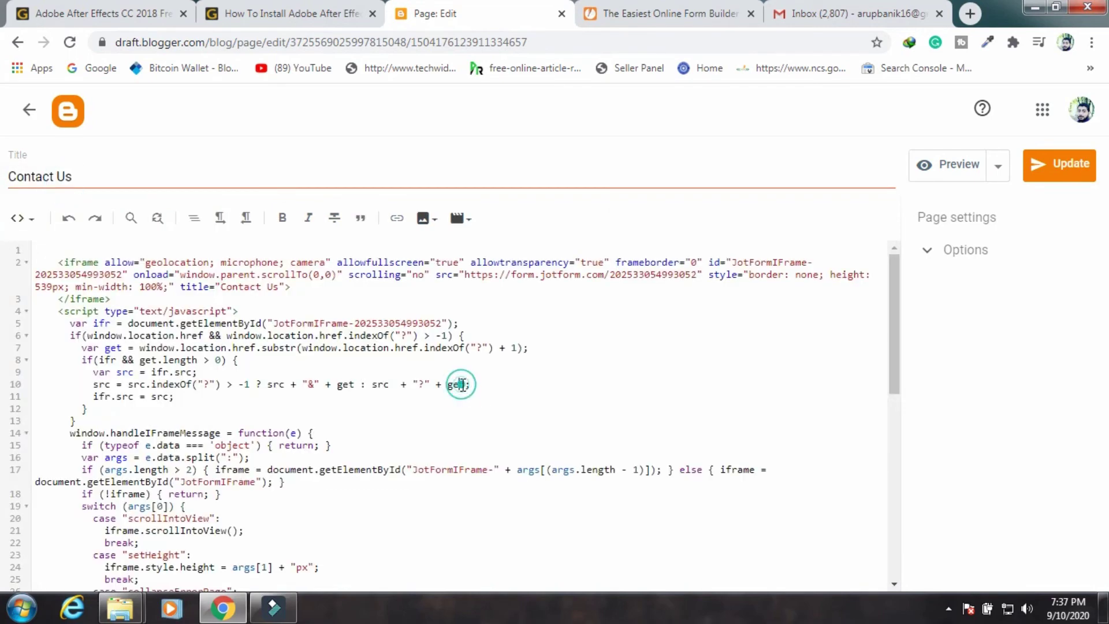
{"action": "key", "text": "ctrl+a"}
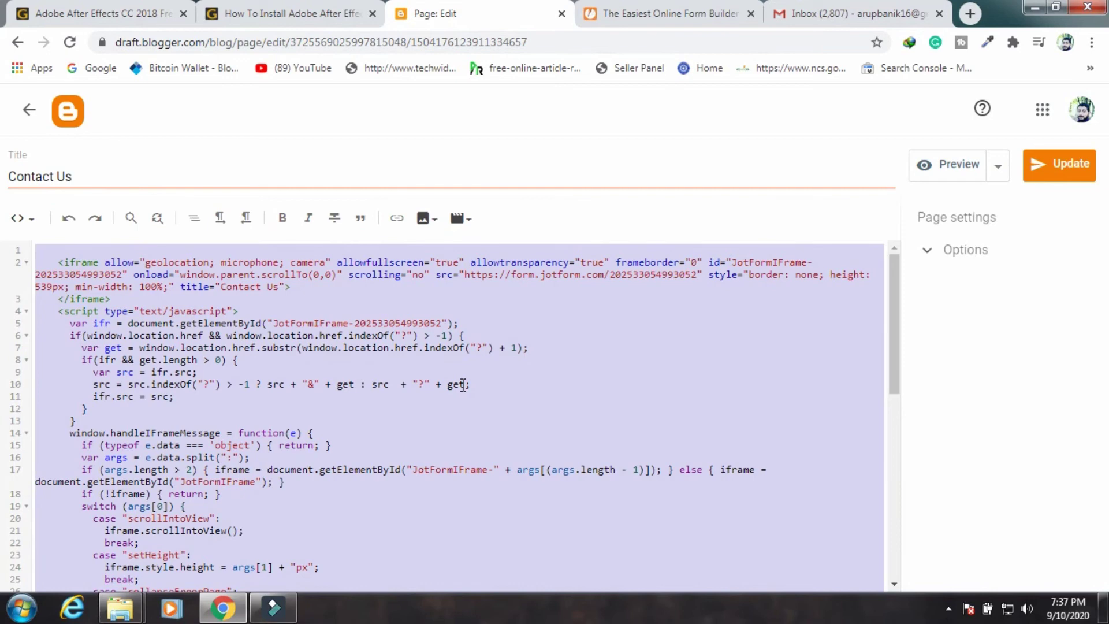
{"action": "key", "text": "BackSpace"}
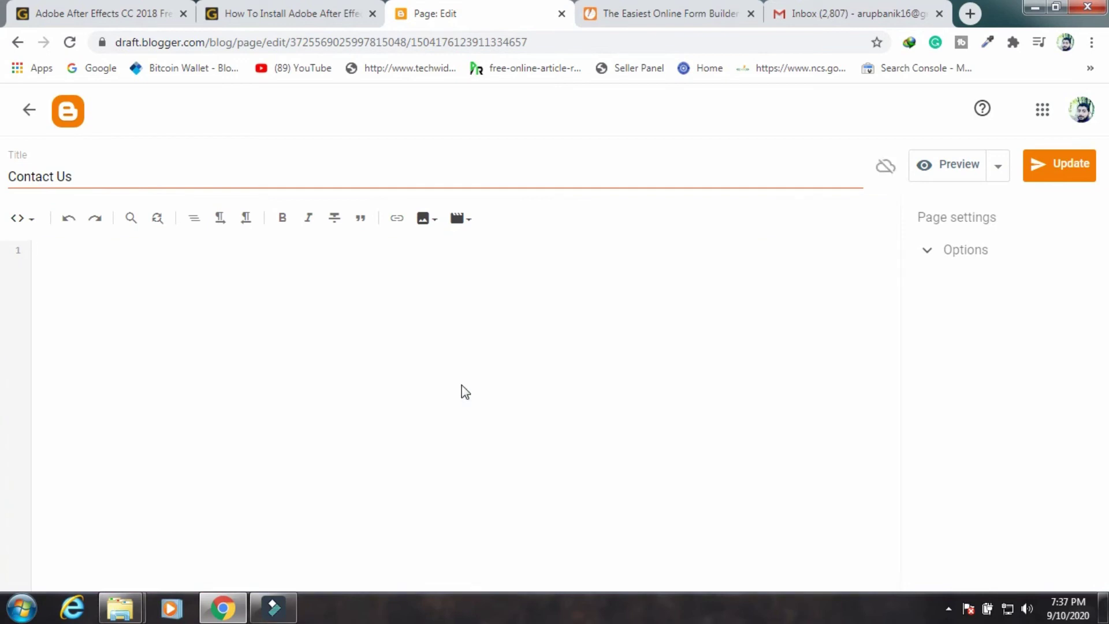
{"action": "key", "text": "ctrl+v"}
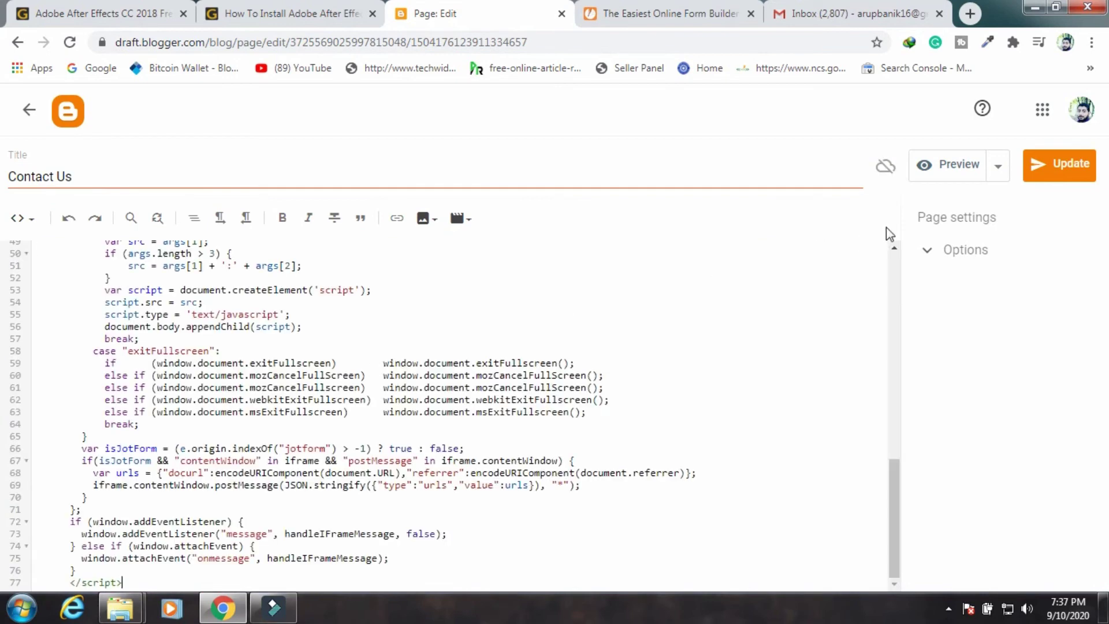
{"action": "left_click", "coordinate": [1045, 174]}
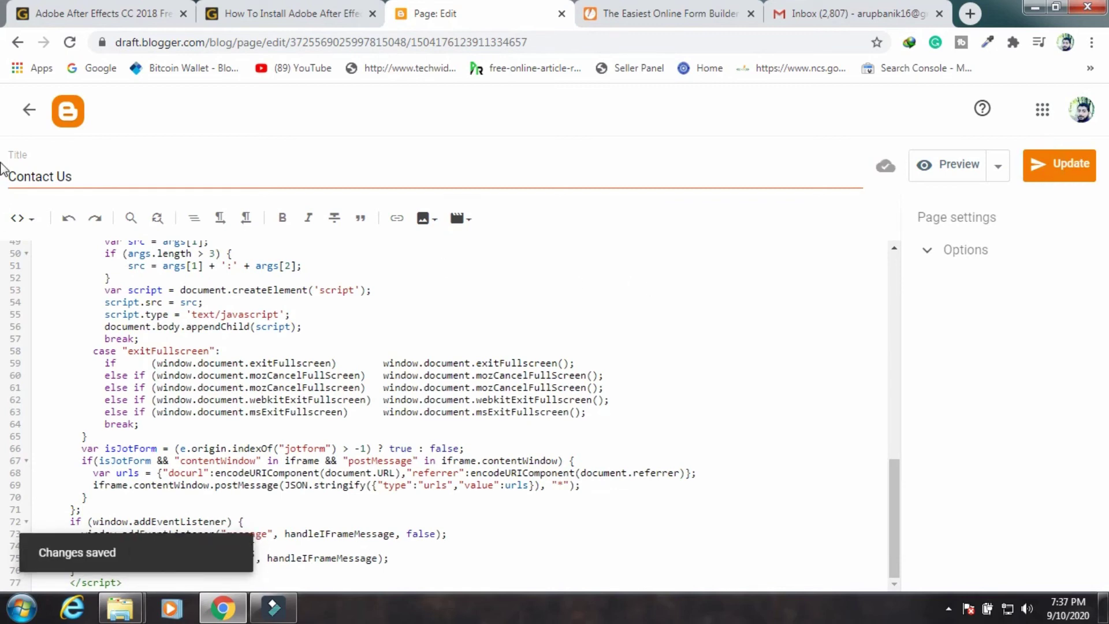
{"action": "left_click", "coordinate": [29, 109]}
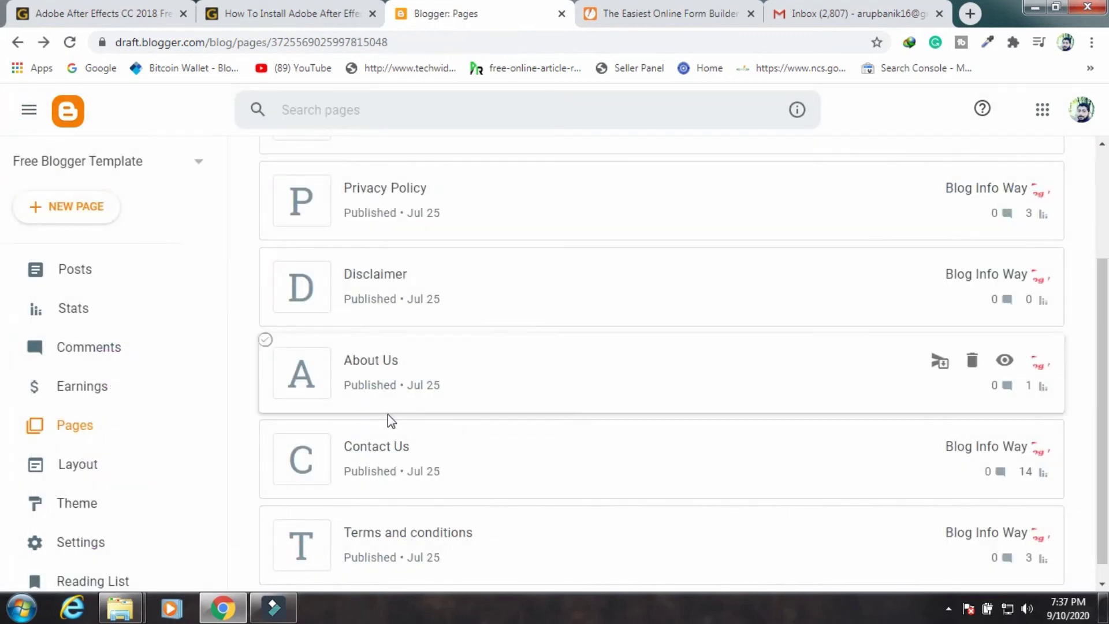
View the live Contact Us page, translated to English from Bangla
{"action": "left_click", "coordinate": [1006, 450]}
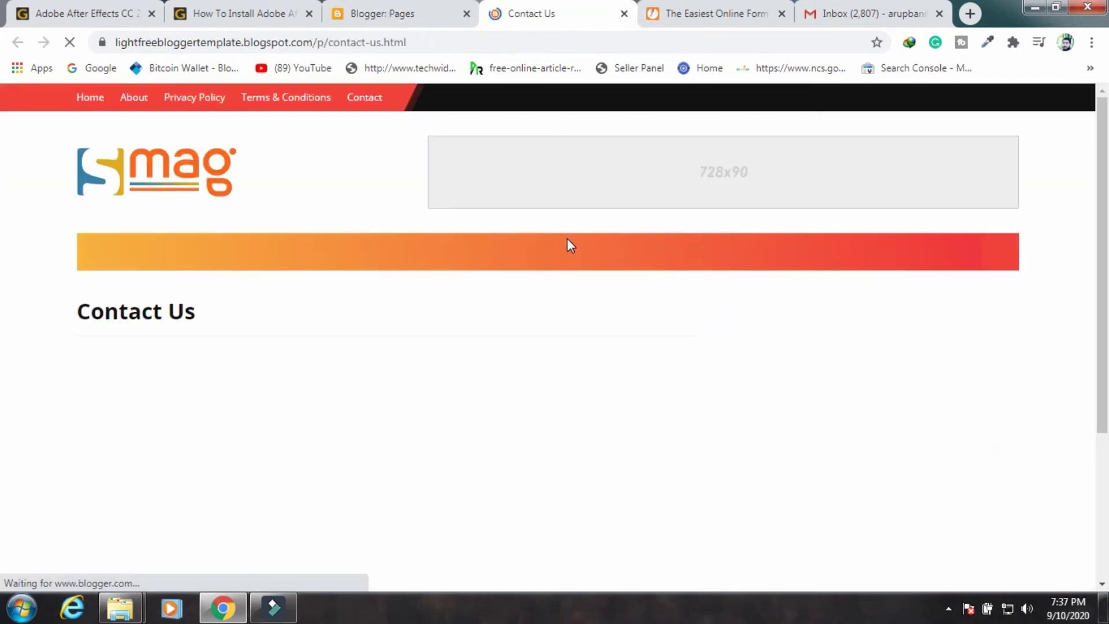
{"action": "scroll", "coordinate": [497, 289], "scroll_direction": "down", "scroll_amount": 3}
{"action": "left_click", "coordinate": [761, 73]}
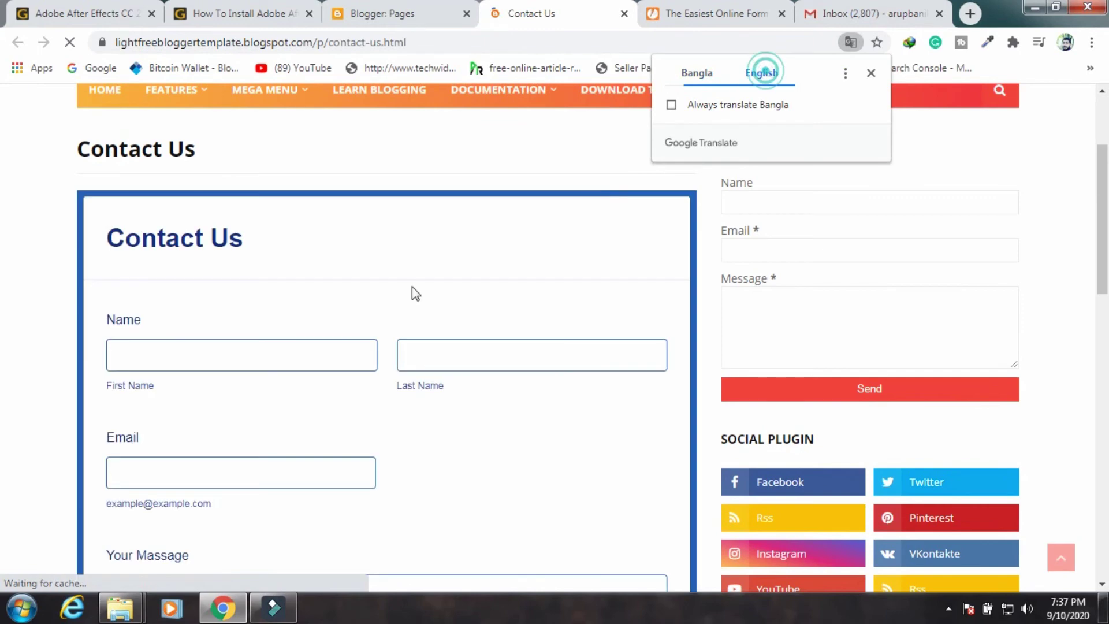
{"action": "scroll", "coordinate": [463, 367], "scroll_direction": "down", "scroll_amount": 6}
{"action": "scroll", "coordinate": [467, 368], "scroll_direction": "up", "scroll_amount": 1}
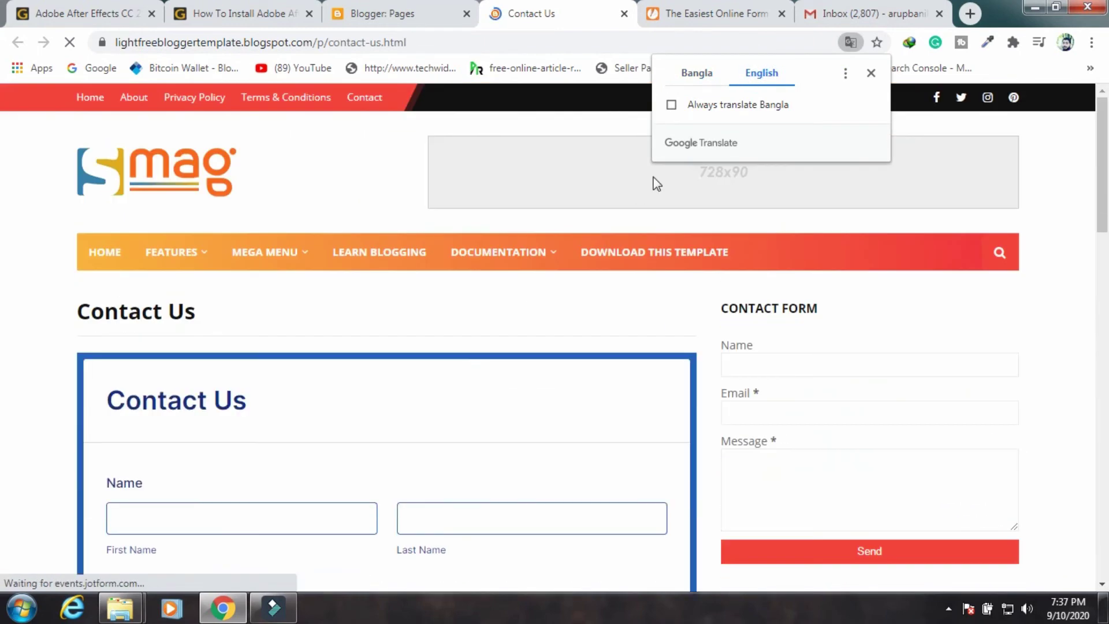
{"action": "left_click", "coordinate": [872, 74]}
{"action": "scroll", "coordinate": [376, 349], "scroll_direction": "down", "scroll_amount": 8}
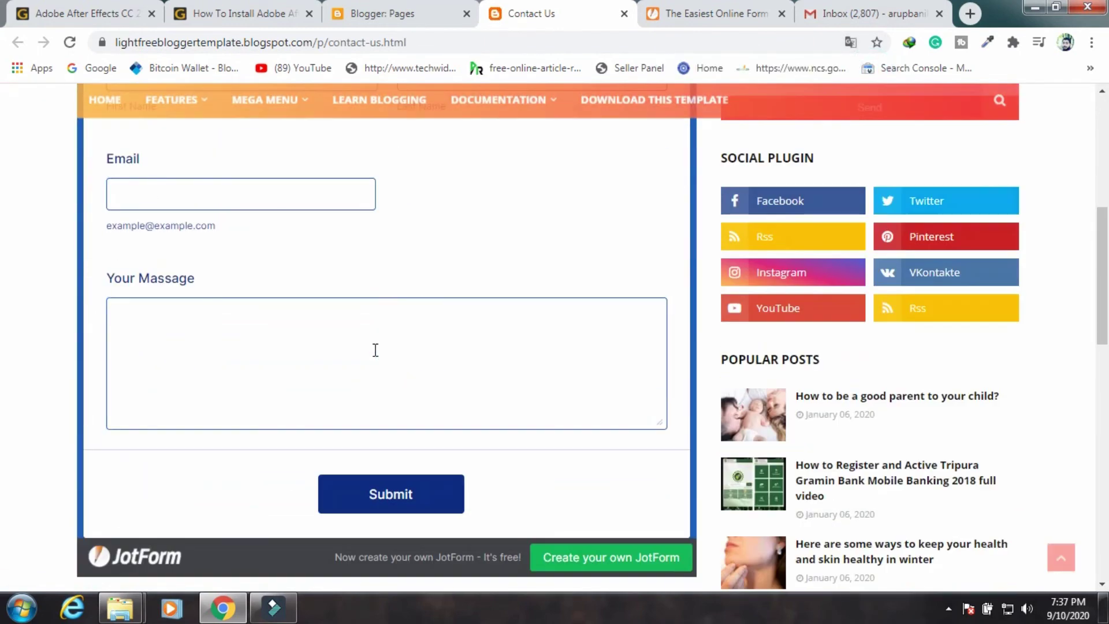
{"action": "scroll", "coordinate": [375, 350], "scroll_direction": "up", "scroll_amount": 6}
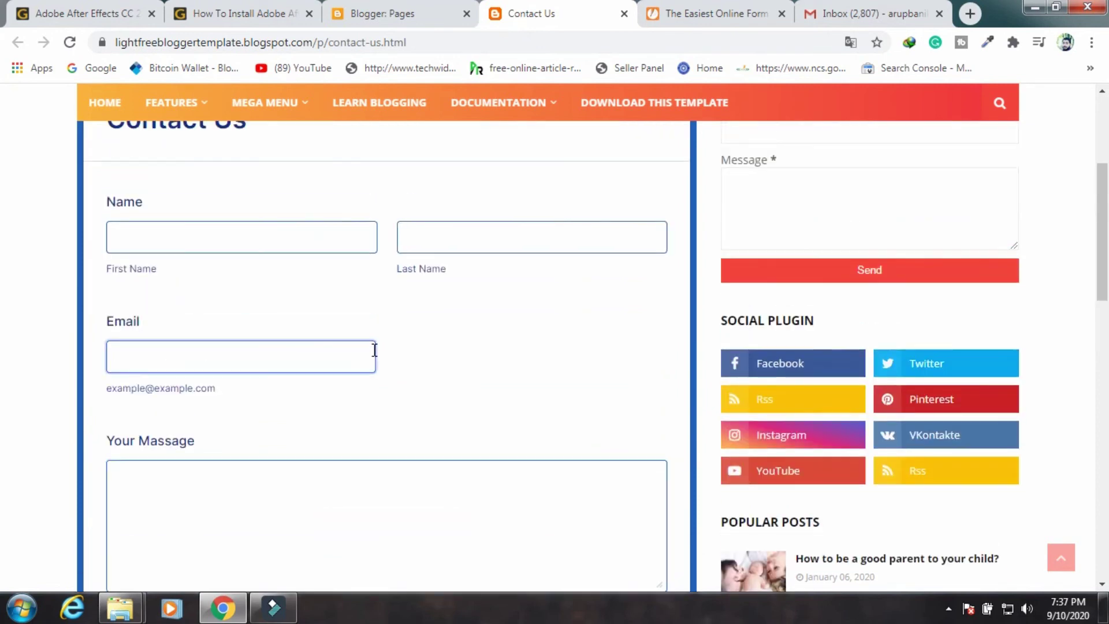
{"action": "scroll", "coordinate": [490, 349], "scroll_direction": "down", "scroll_amount": 4}
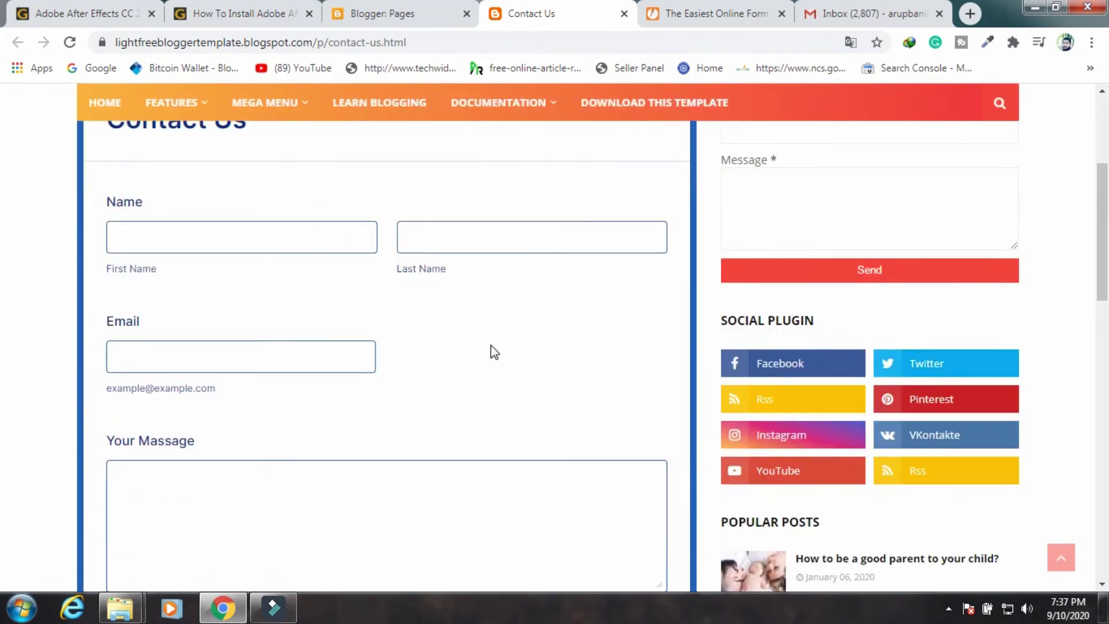
{"action": "scroll", "coordinate": [495, 352], "scroll_direction": "down", "scroll_amount": 3}
{"action": "scroll", "coordinate": [495, 351], "scroll_direction": "up", "scroll_amount": 5}
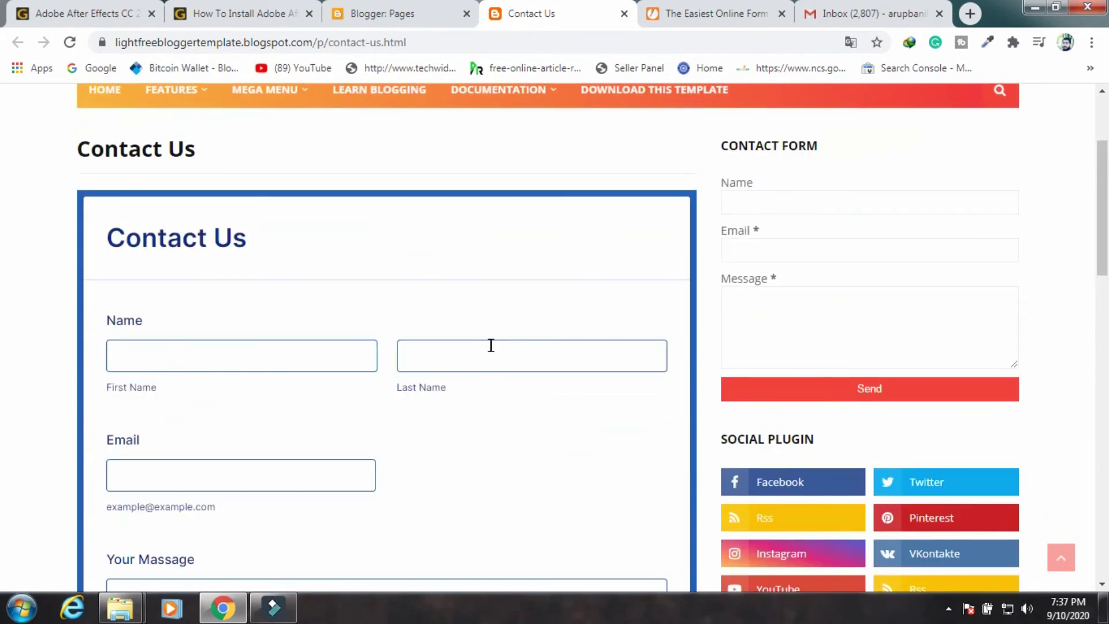
Fill the form's first name, last name and email from saved entries, and write a message
{"action": "left_click", "coordinate": [195, 361]}
{"action": "left_click", "coordinate": [179, 391]}
{"action": "left_click", "coordinate": [440, 362]}
{"action": "left_click", "coordinate": [441, 388]}
{"action": "scroll", "coordinate": [255, 453], "scroll_direction": "down", "scroll_amount": 3}
{"action": "left_click", "coordinate": [198, 277]}
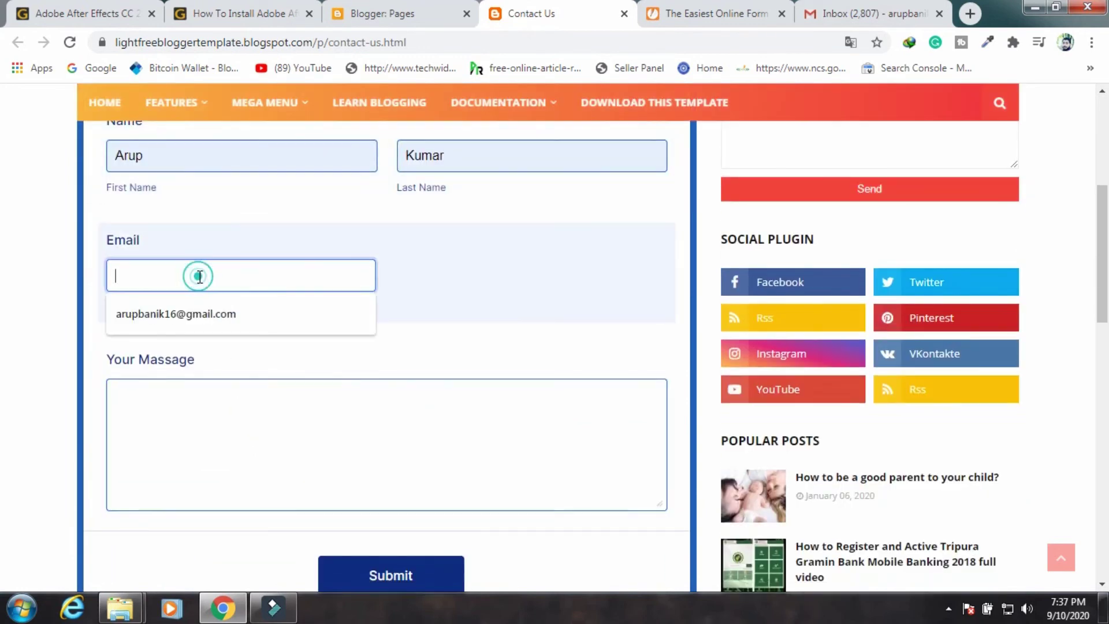
{"action": "left_click", "coordinate": [192, 315]}
{"action": "left_click", "coordinate": [173, 402]}
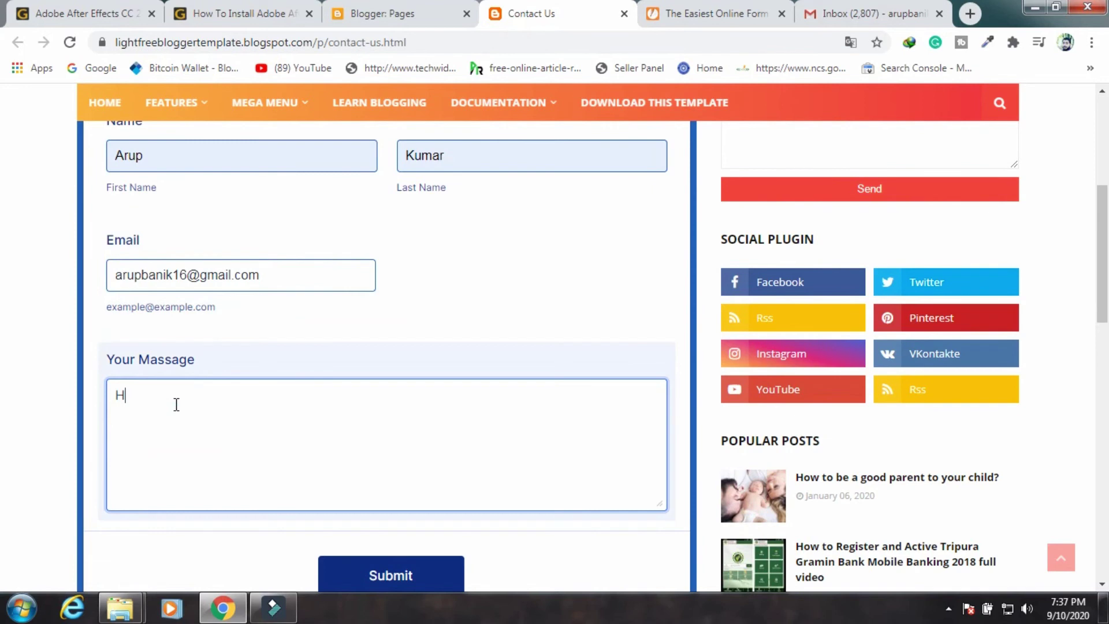
Submit the test message until the Thank You confirmation appears, then return to JotForm
{"action": "scroll", "coordinate": [284, 411], "scroll_direction": "down", "scroll_amount": 3}
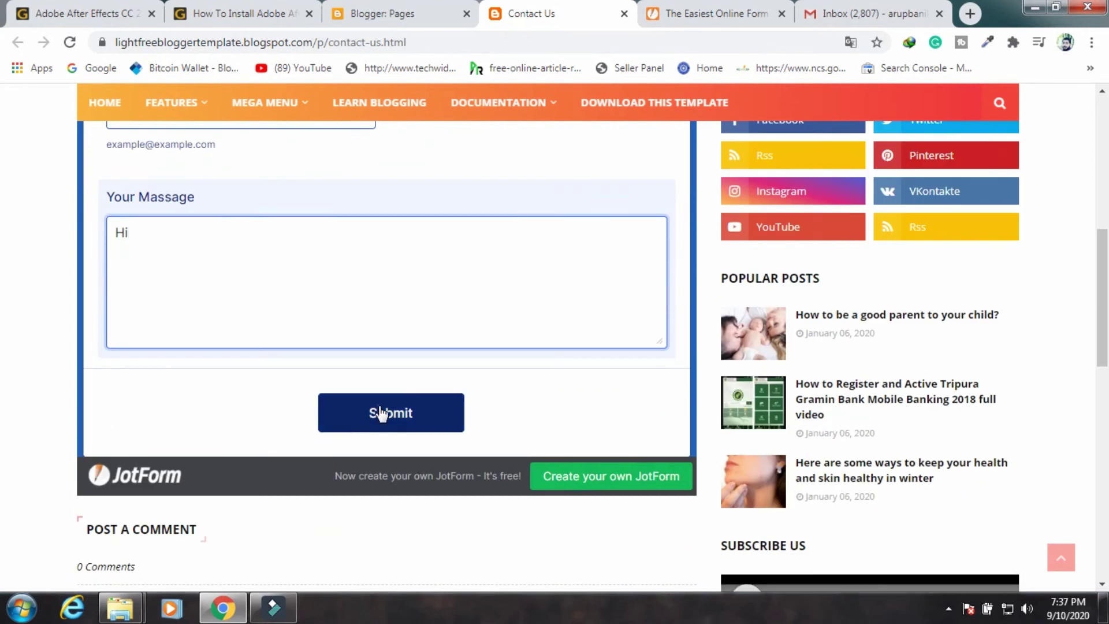
{"action": "left_click", "coordinate": [379, 414]}
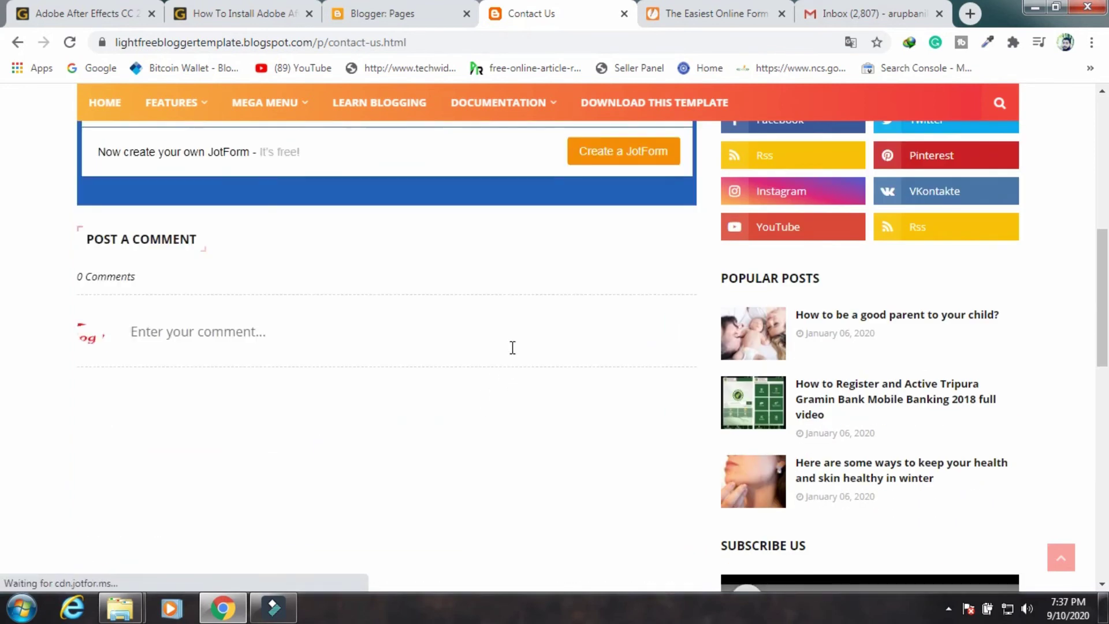
{"action": "scroll", "coordinate": [512, 347], "scroll_direction": "down", "scroll_amount": 4}
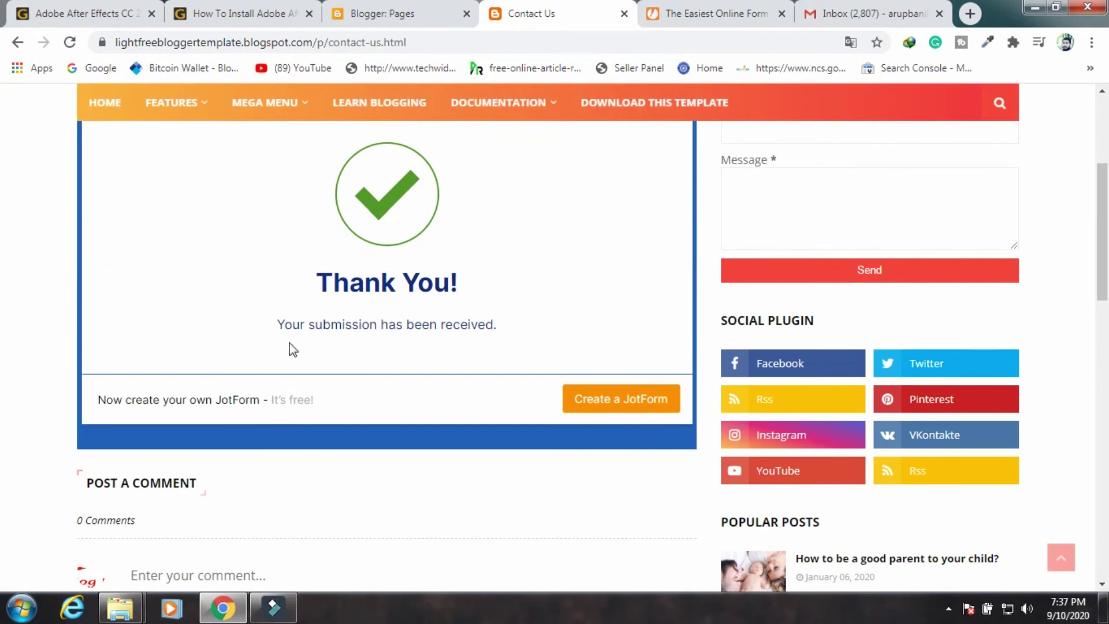
{"action": "scroll", "coordinate": [496, 327], "scroll_direction": "up", "scroll_amount": 2}
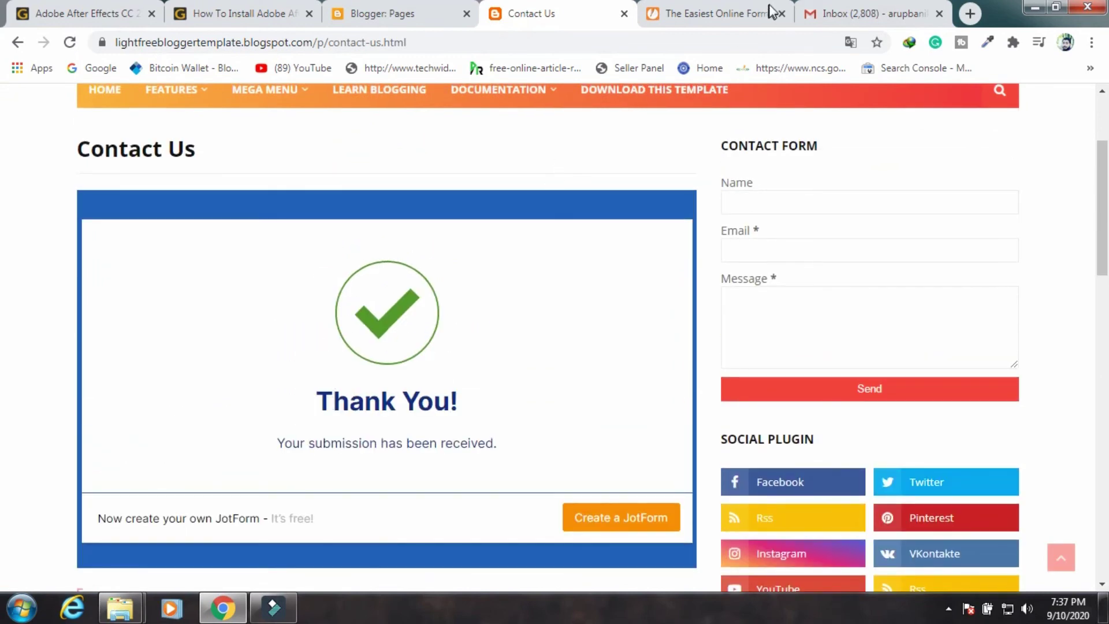
{"action": "left_click", "coordinate": [699, 15]}
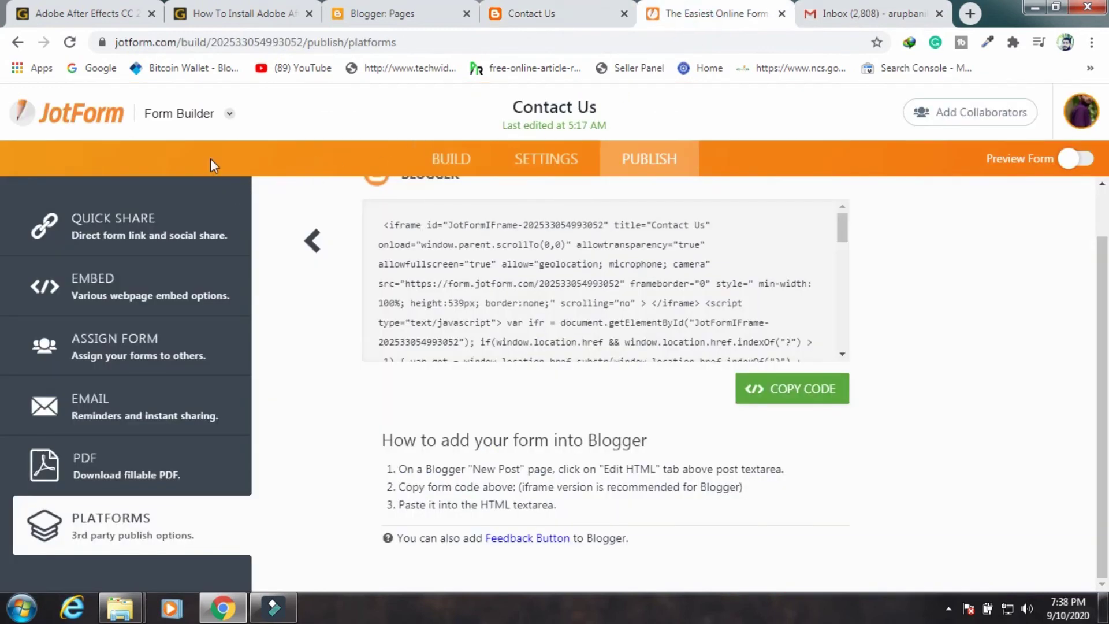
Go to My Forms and select the Contact Us form showing 2 submissions
{"action": "left_click", "coordinate": [119, 113]}
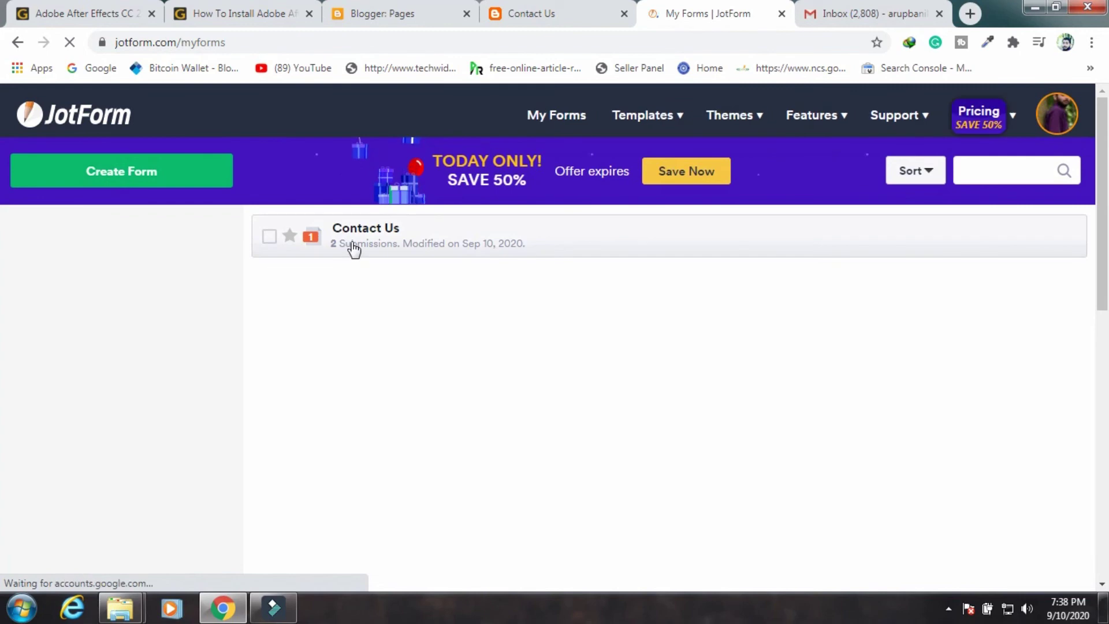
{"action": "left_click", "coordinate": [354, 244]}
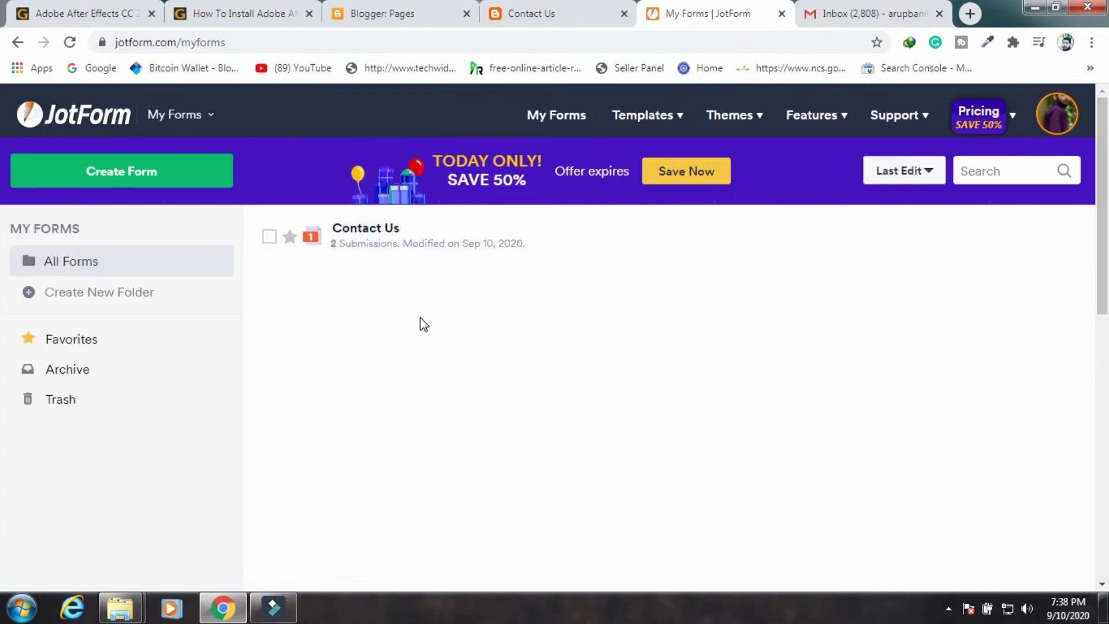
{"action": "left_click", "coordinate": [357, 248]}
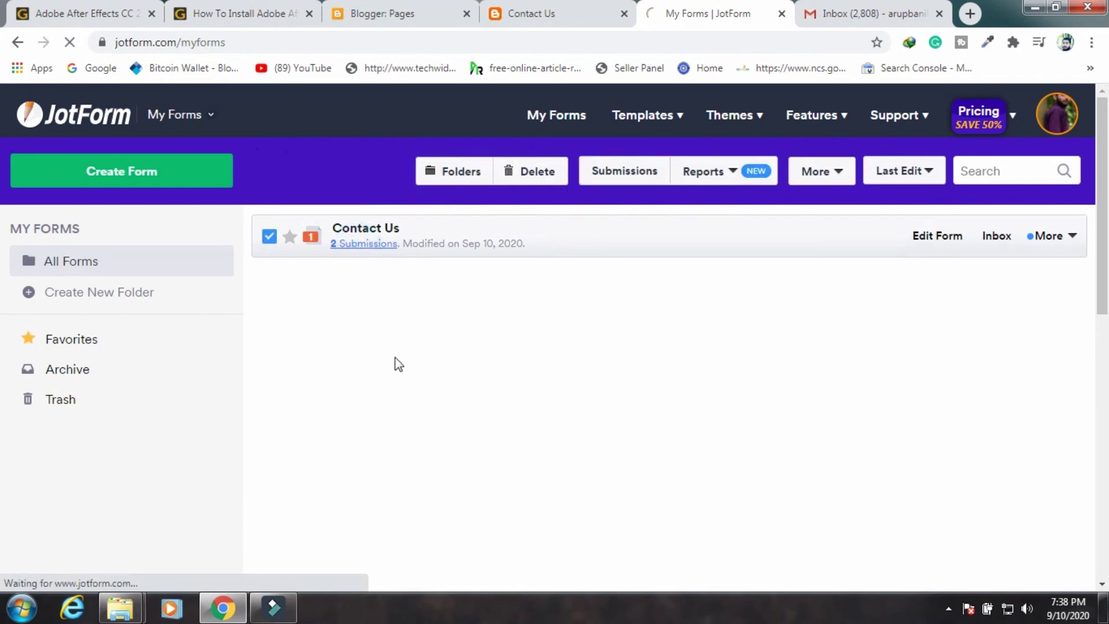